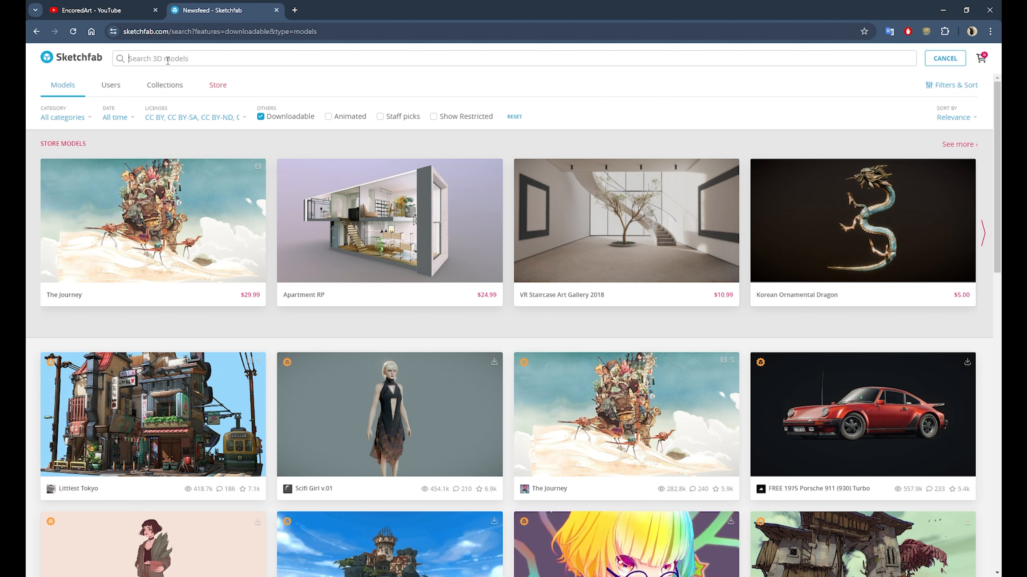
Step: Search the downloadable 3D models for "Stylized Lantern" and browse the results for a lantern on a post
text(stylized Lantern)
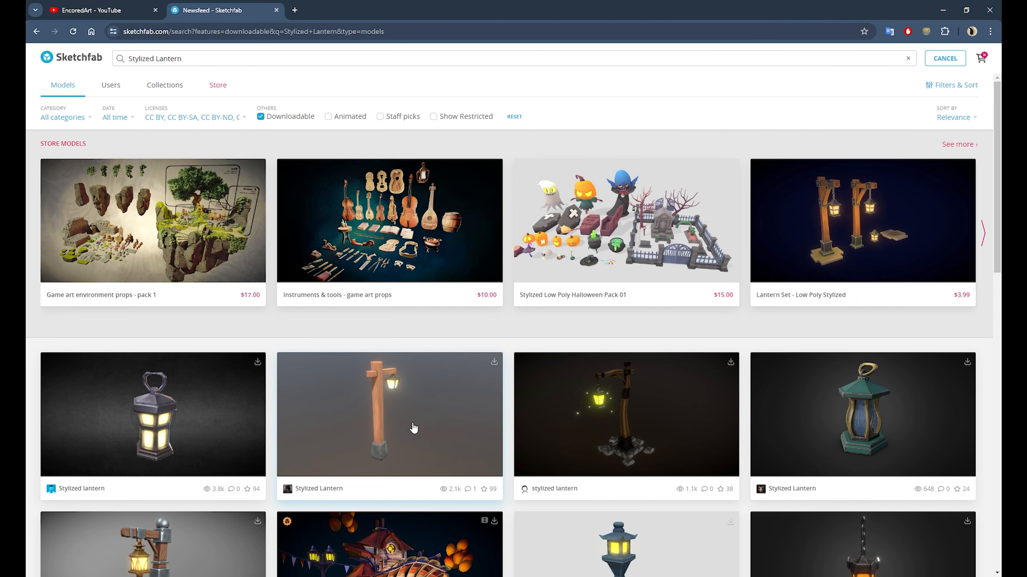
scroll(364, 425, down, 6)
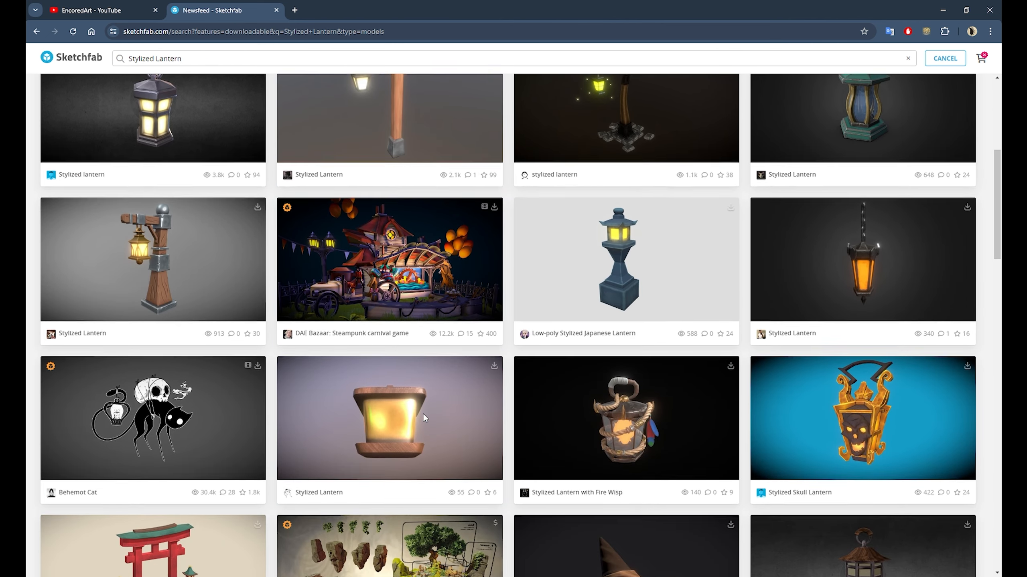
scroll(423, 413, down, 4)
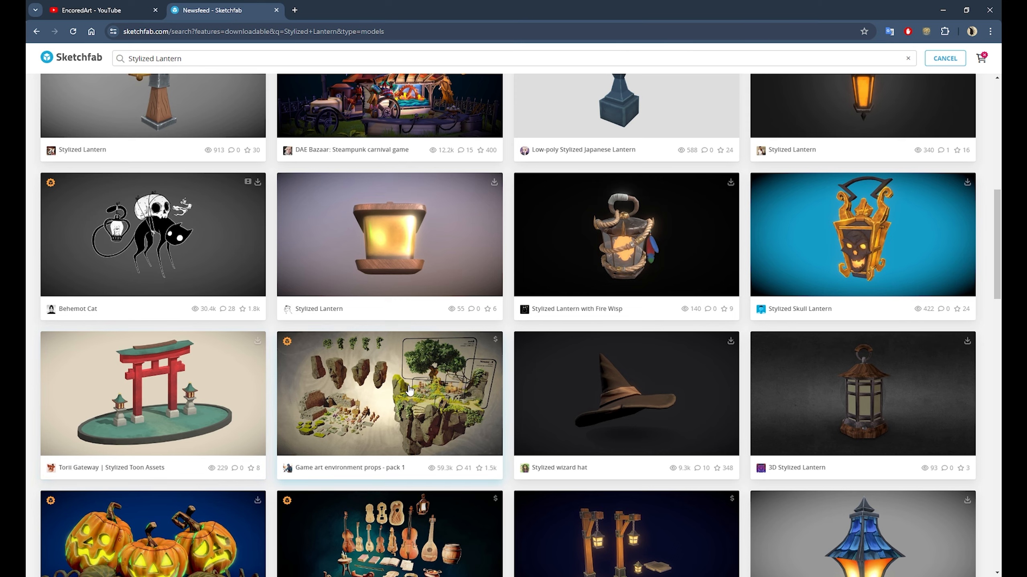
scroll(409, 390, down, 6)
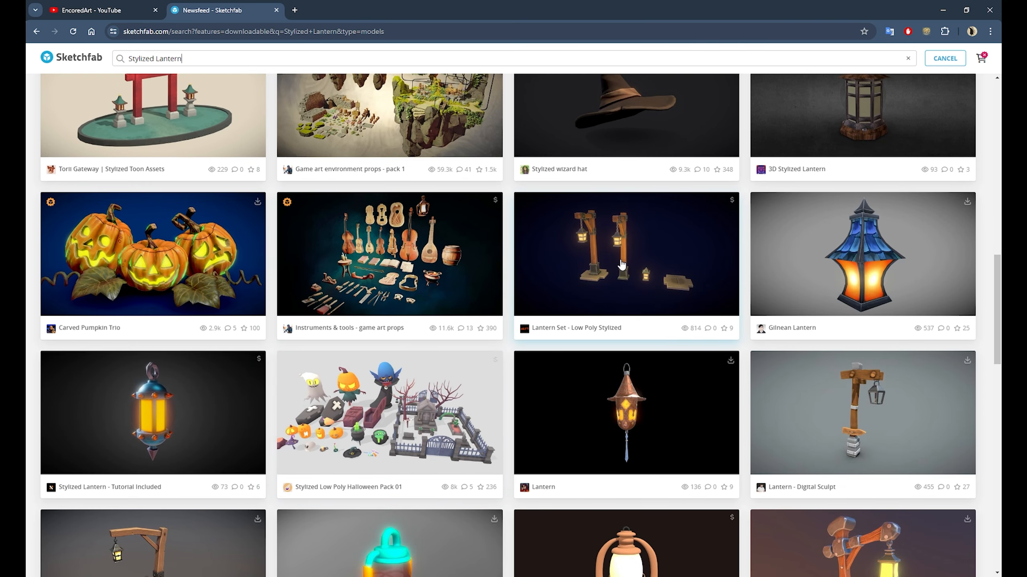
scroll(486, 287, down, 7)
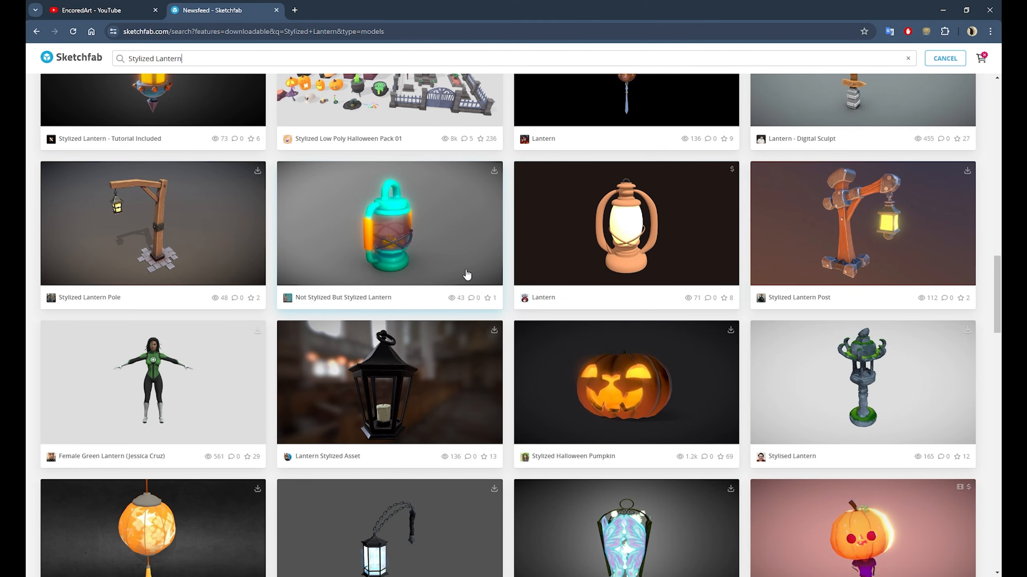
scroll(498, 279, down, 4)
scroll(502, 275, down, 7)
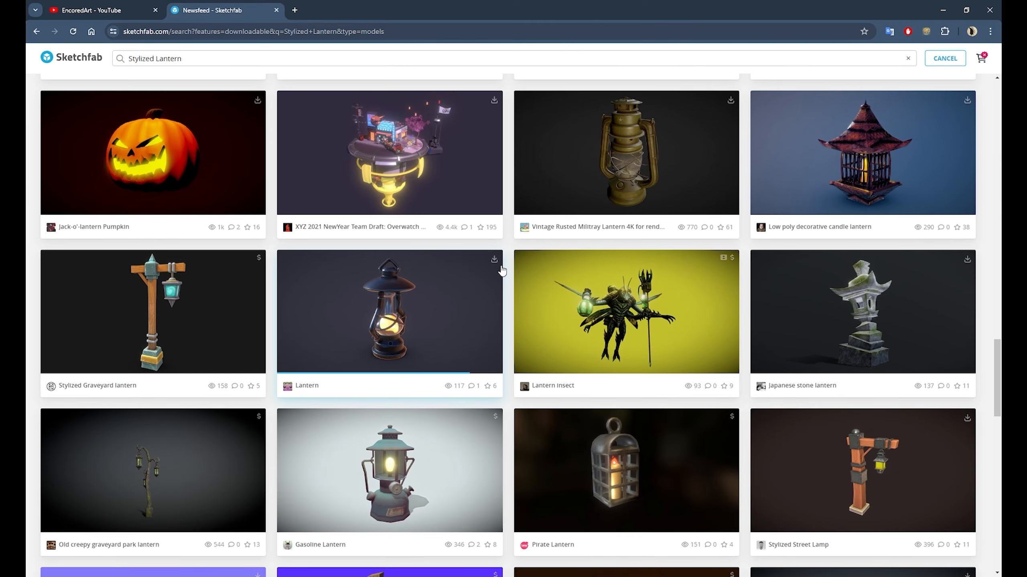
scroll(502, 268, down, 3)
scroll(501, 270, down, 5)
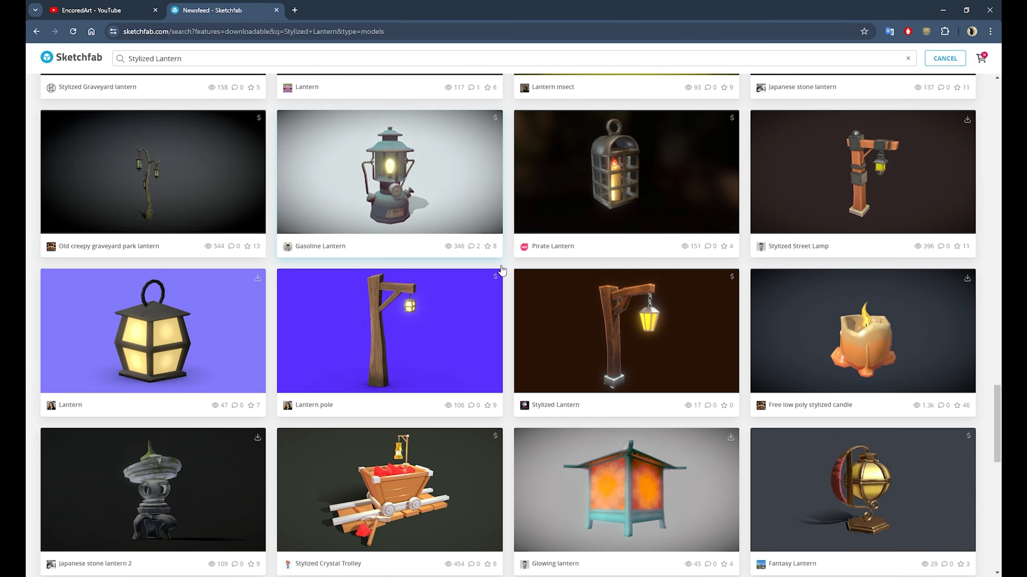
scroll(474, 258, down, 1)
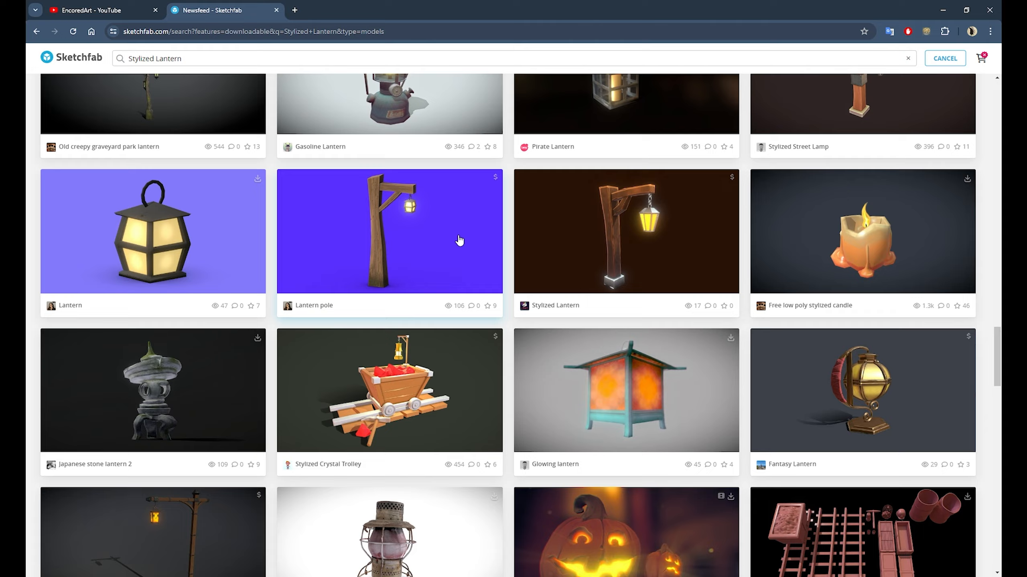
scroll(458, 242, down, 6)
scroll(458, 241, down, 2)
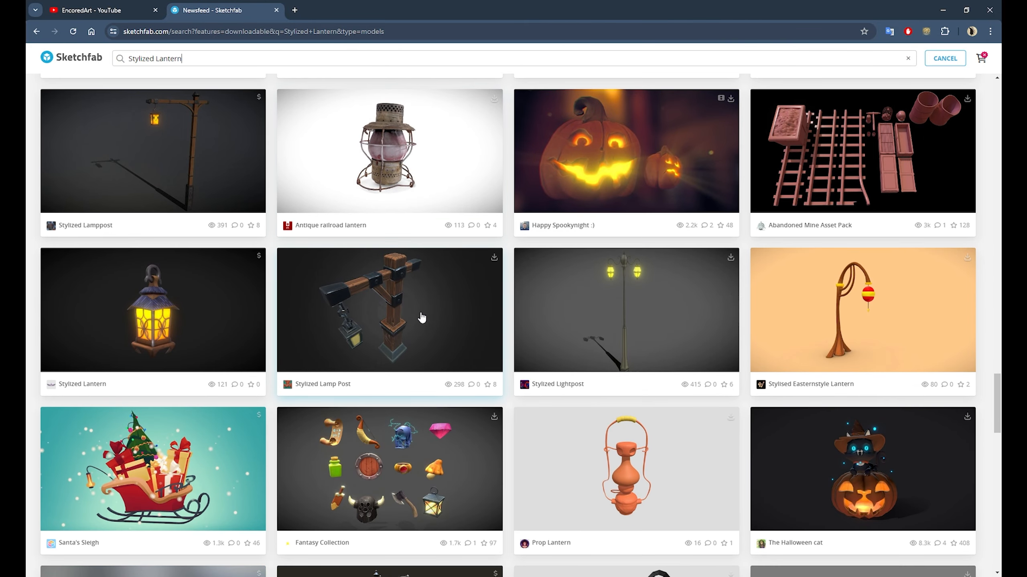
Step: Open the Stylized Lamp Post model in a separate tab and examine its post, chain and lantern from several angles
middle_click(406, 328)
click(349, 12)
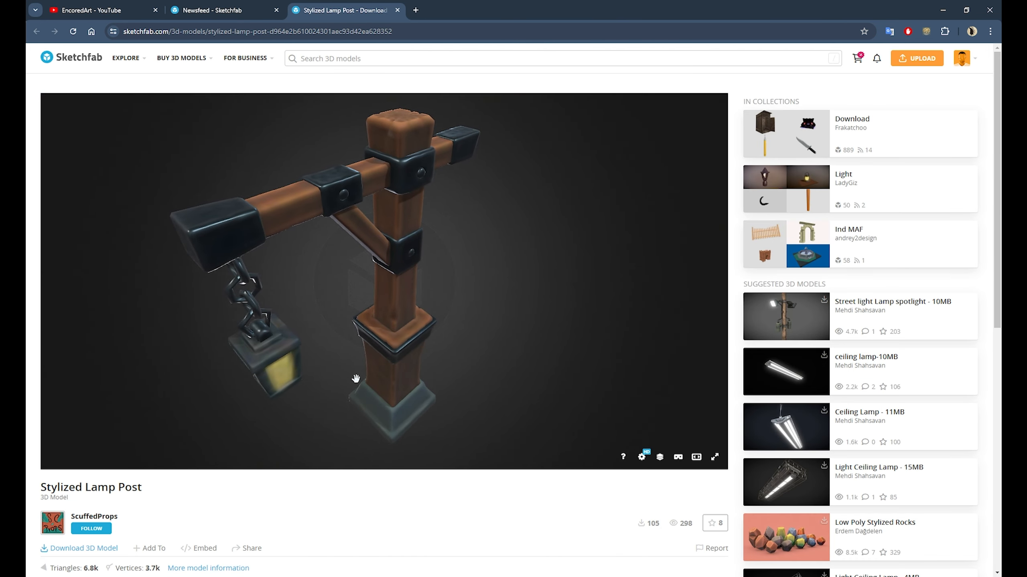
drag(356, 379, 367, 359)
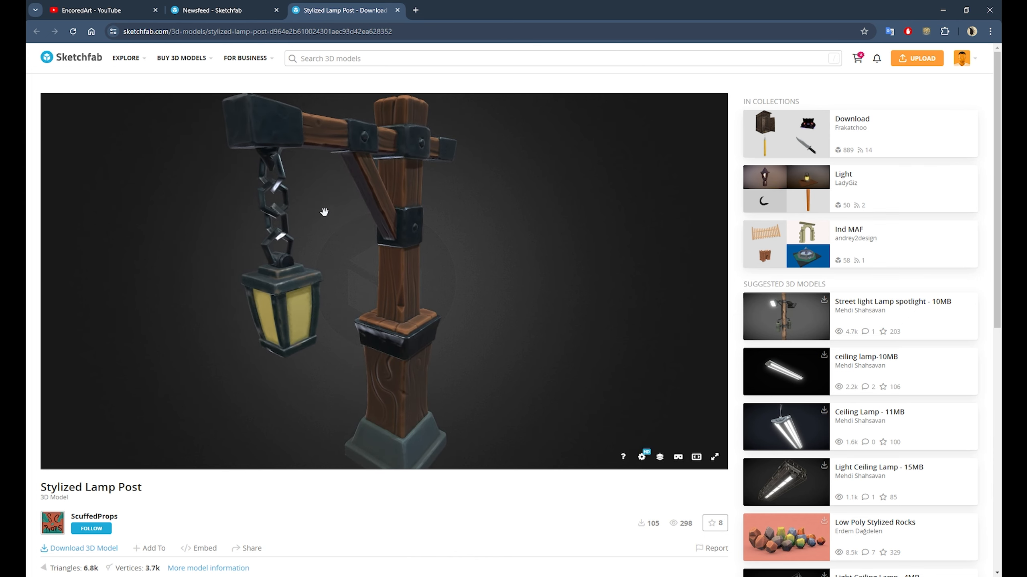
drag(325, 213, 356, 252)
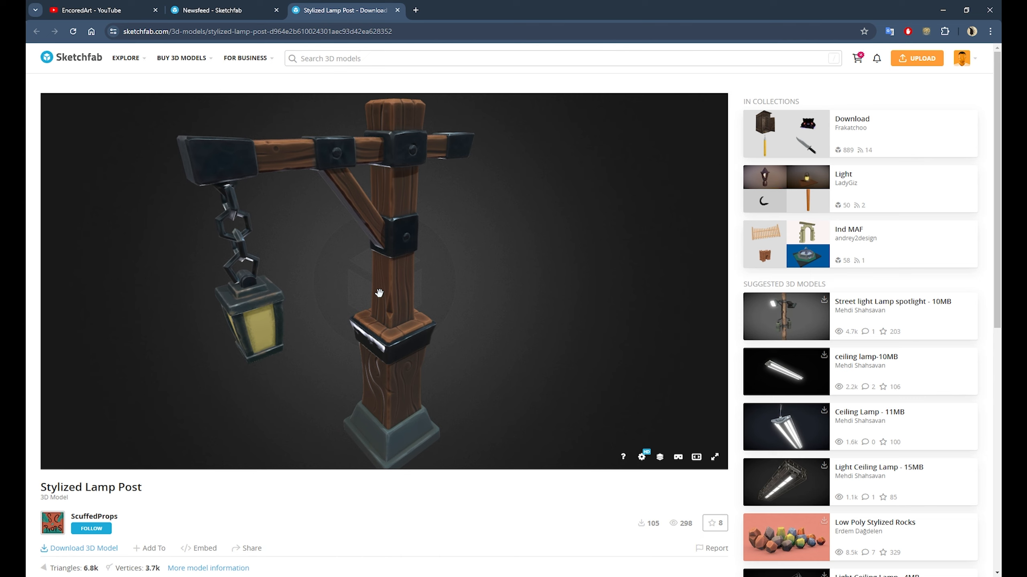
drag(363, 331, 298, 489)
scroll(431, 517, down, 1)
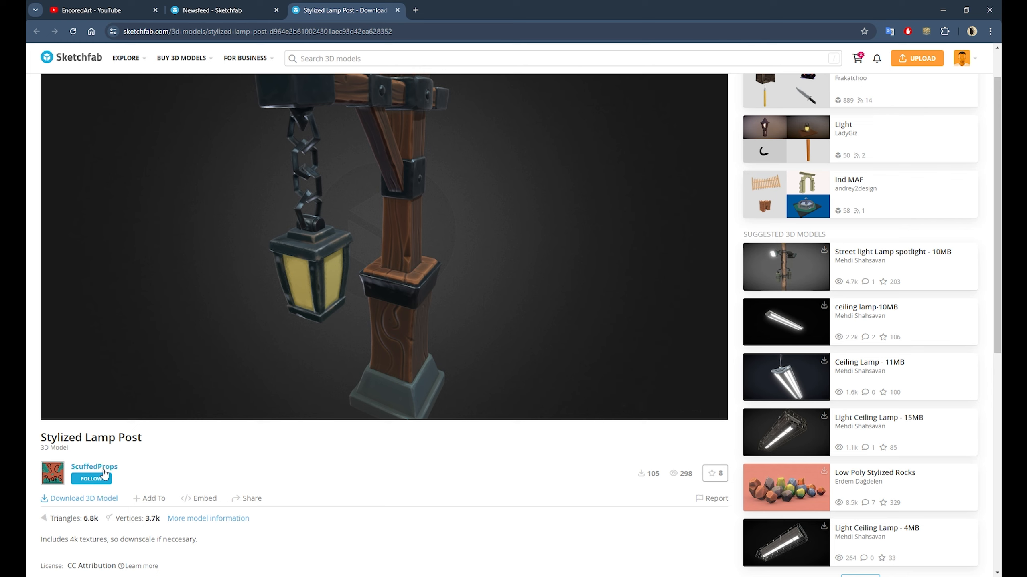
mouse_move(424, 318)
mouse_down()
mouse_move(435, 293)
mouse_move(380, 300)
mouse_move(435, 291)
mouse_up()
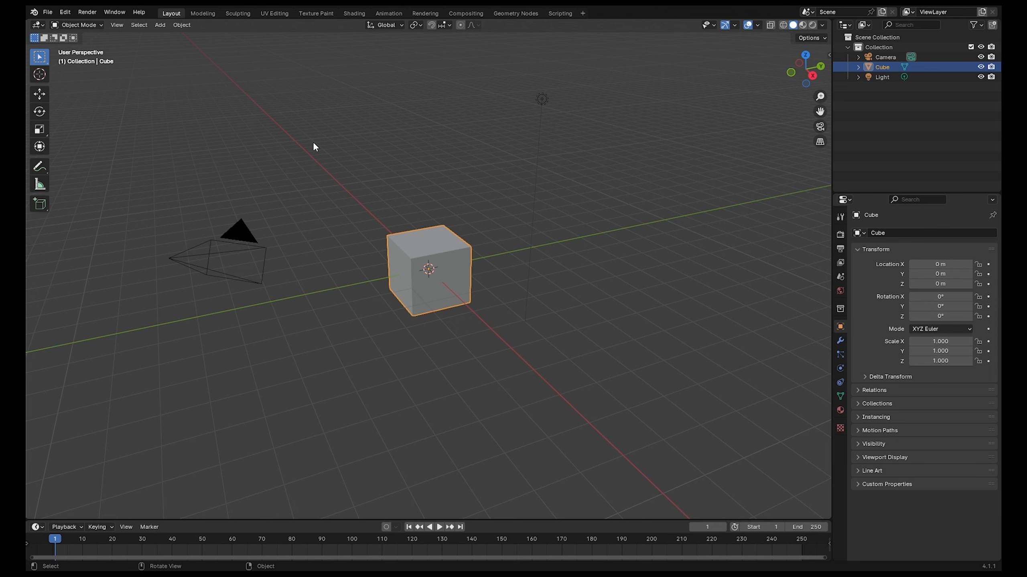
Step: Switch to Blender and delete the default camera, cube and light from the scene
click(42, 9)
mouse_move(71, 26)
key(a)
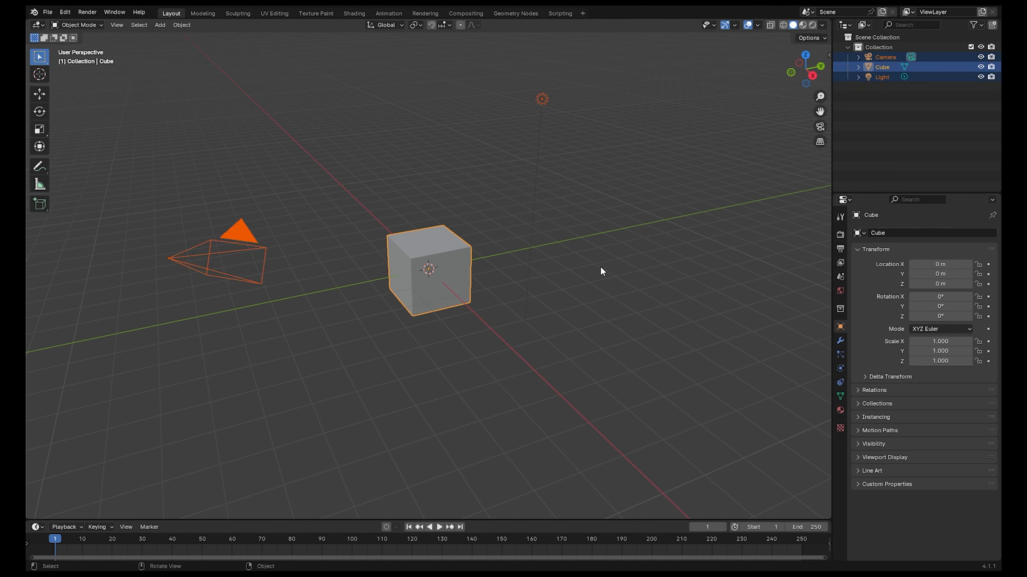
key(Delete)
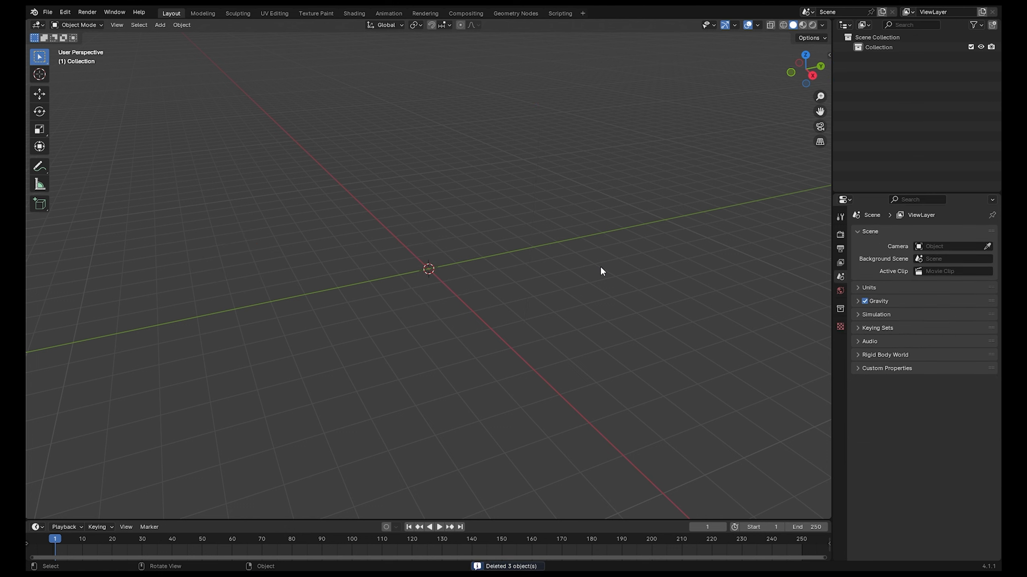
Step: Import the lamp post model into the empty scene as an FBX file
click(53, 11)
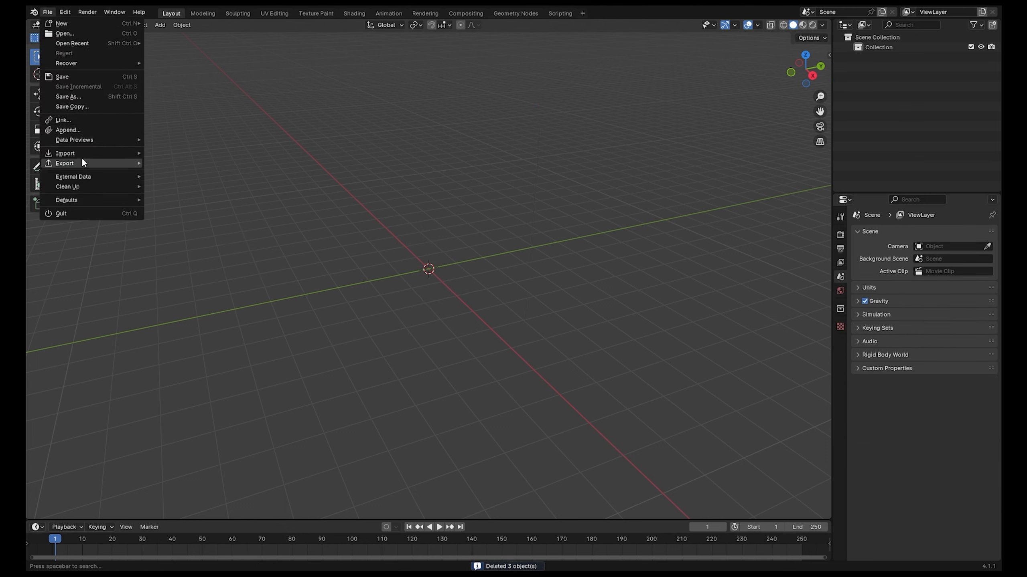
mouse_move(84, 153)
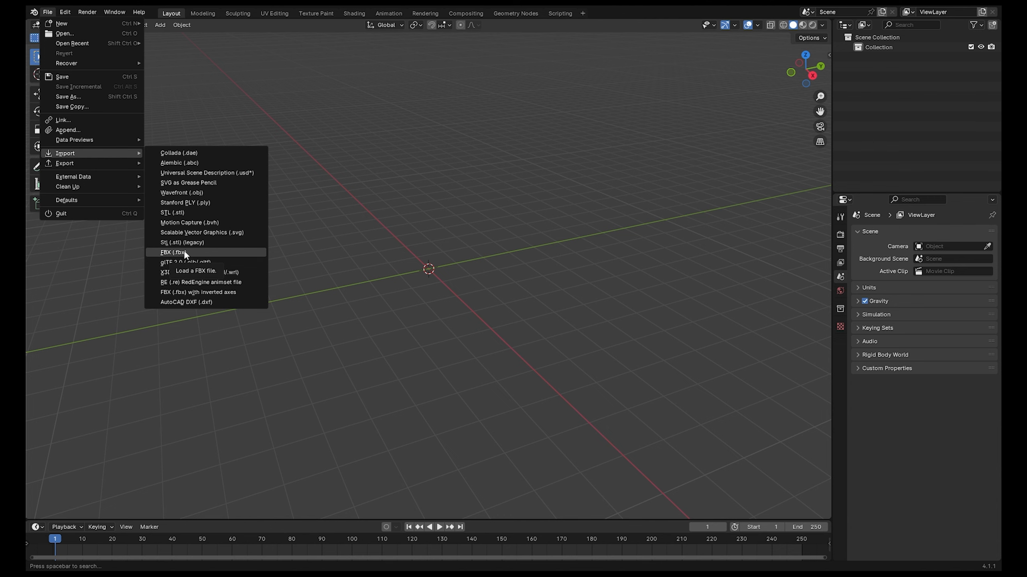
click(173, 252)
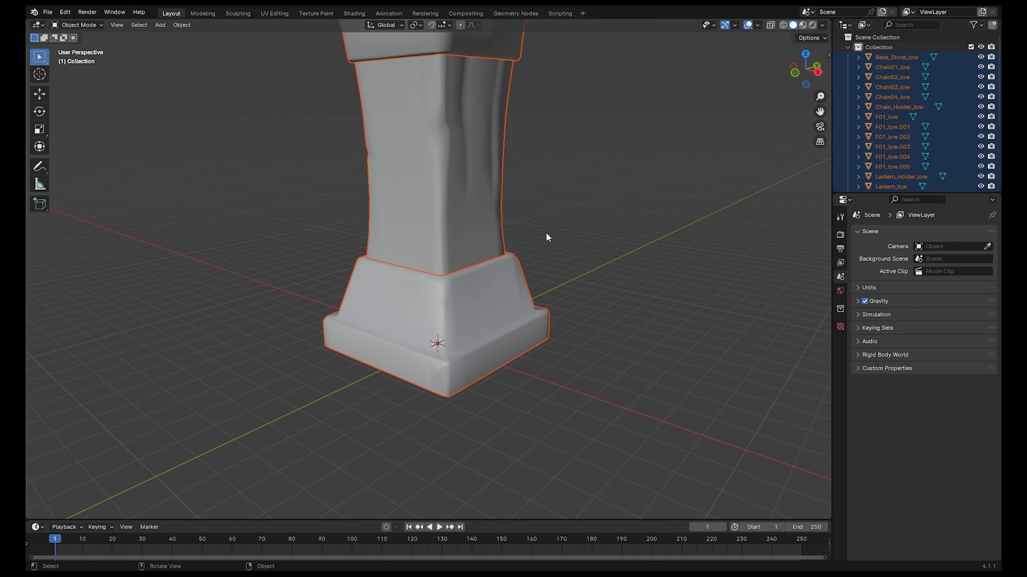
Step: Scale all the imported lamp post parts down uniformly to about 0.23
scroll(550, 245, down, 6)
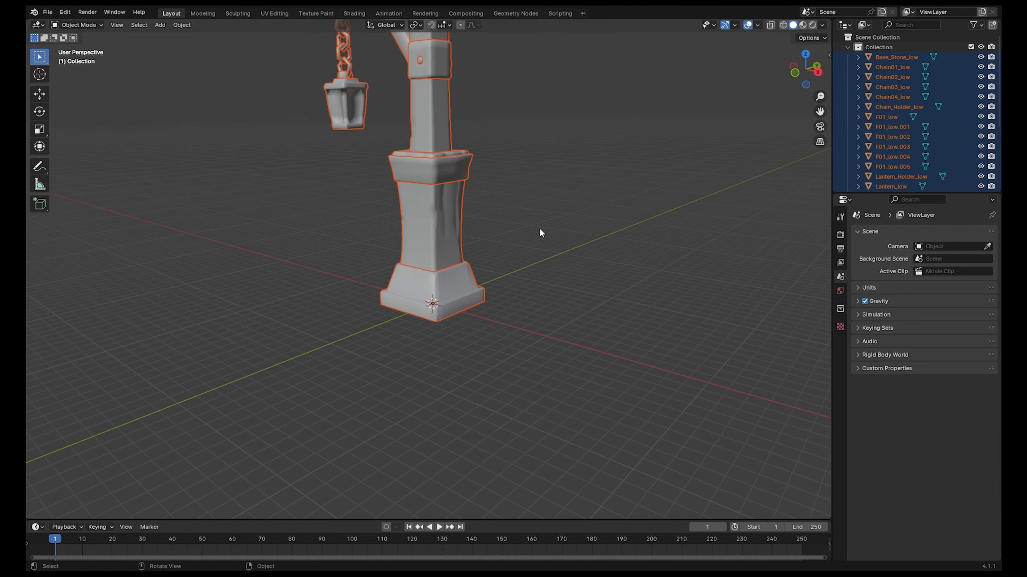
key(s)
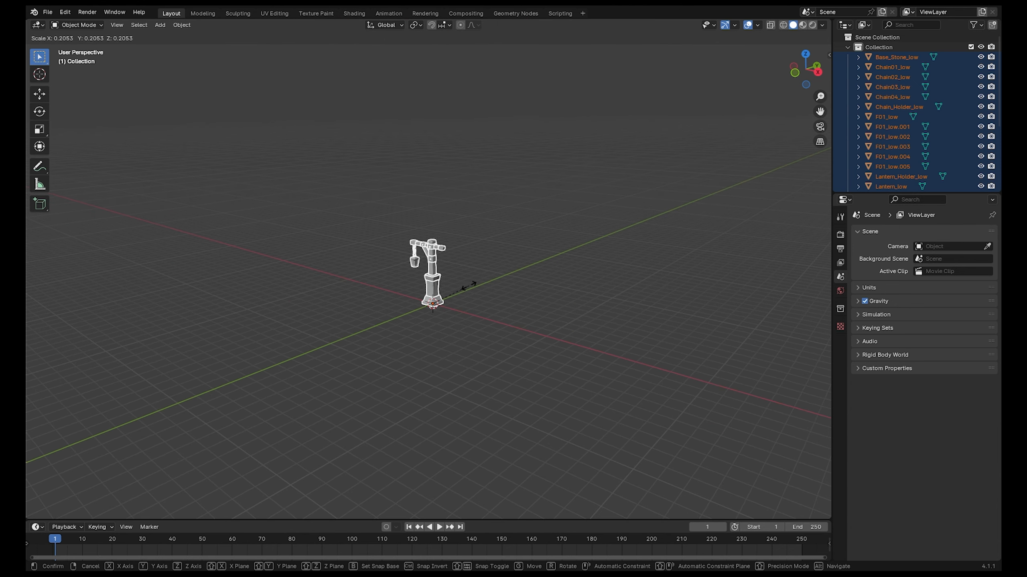
click(474, 287)
scroll(474, 287, up, 5)
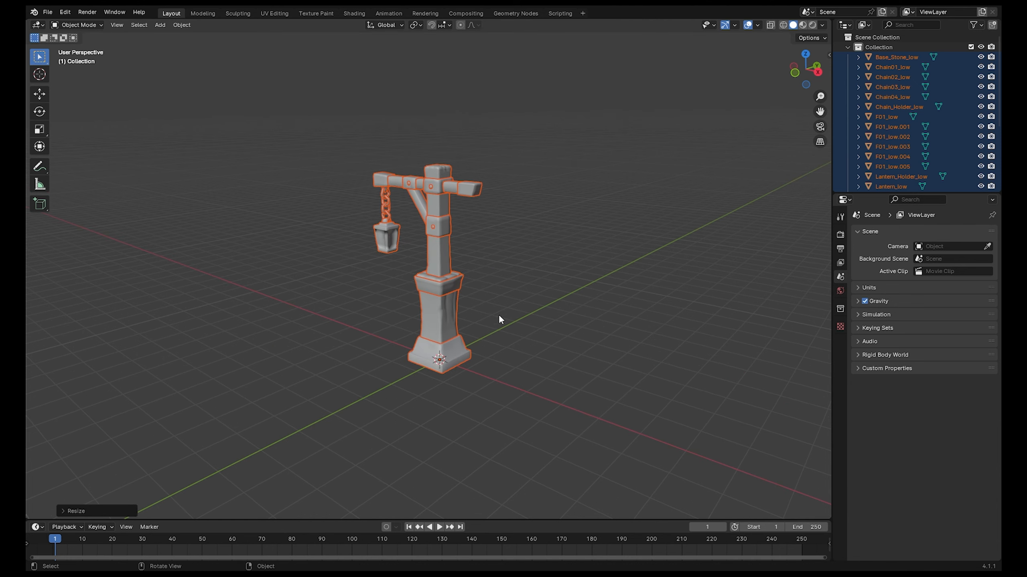
middle_drag(499, 315, 539, 334)
scroll(540, 352, up, 3)
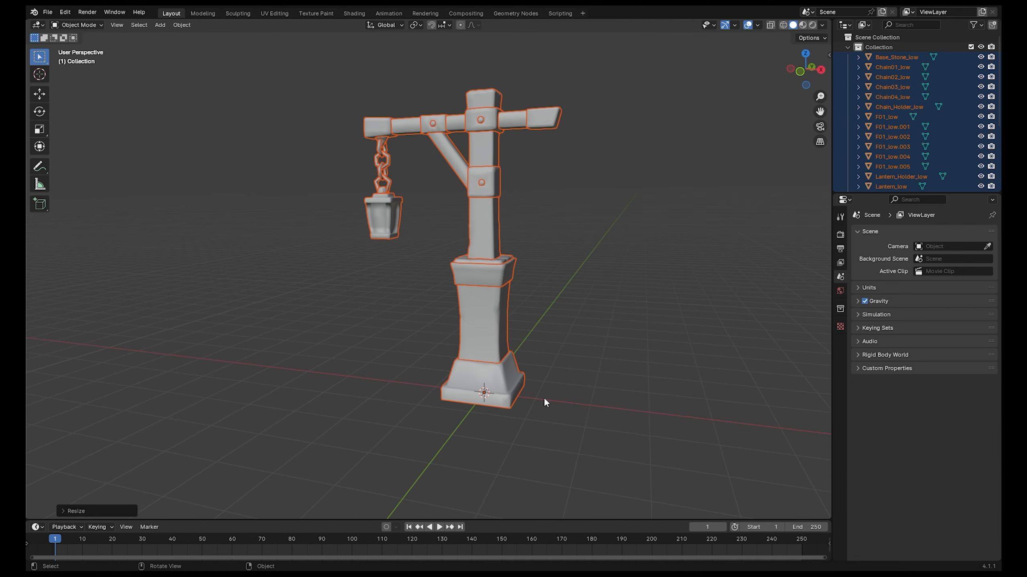
Step: Deselect the lamp post, add a default cube at its base to compare sizes, and delete the cube
key(alt+a)
key(shift+a)
mouse_move(502, 375)
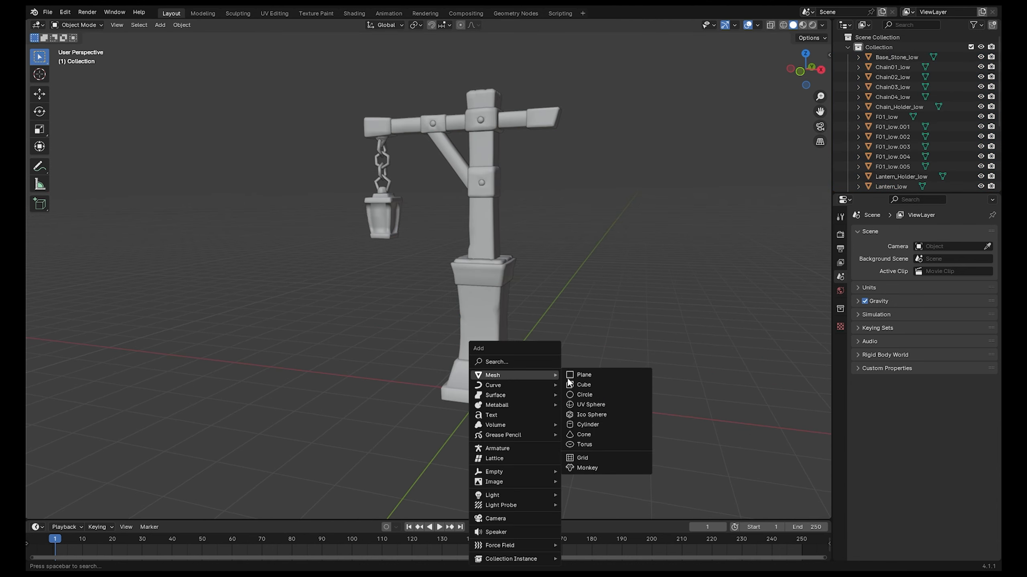
click(586, 385)
middle_drag(621, 369, 646, 375)
scroll(541, 356, down, 2)
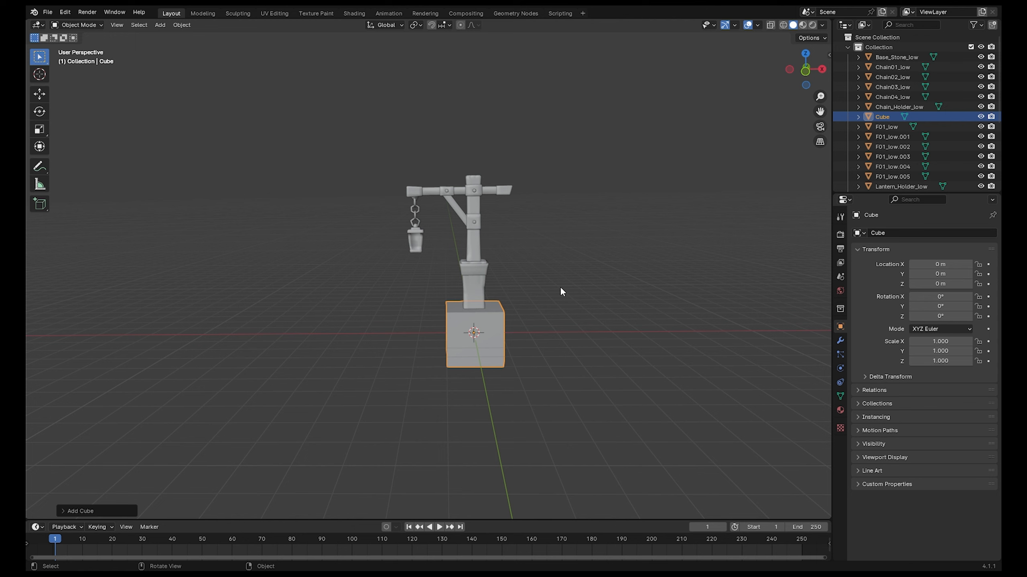
click(496, 330)
key(Delete)
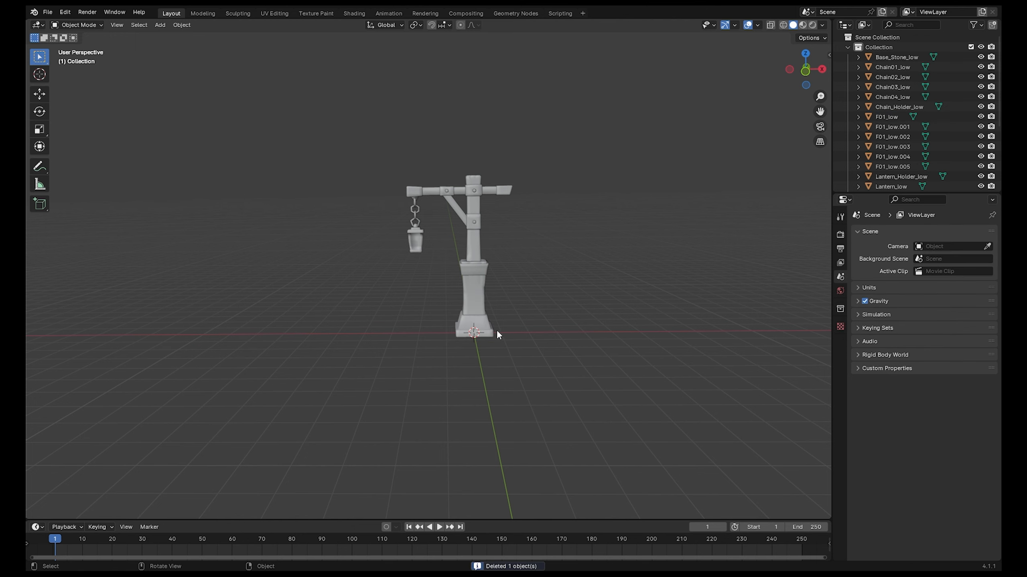
Step: Select the hanging lantern and its holder, try moving them down about 1.24 m along Z, and undo the move
scroll(496, 329, up, 2)
middle_drag(587, 294, 583, 318)
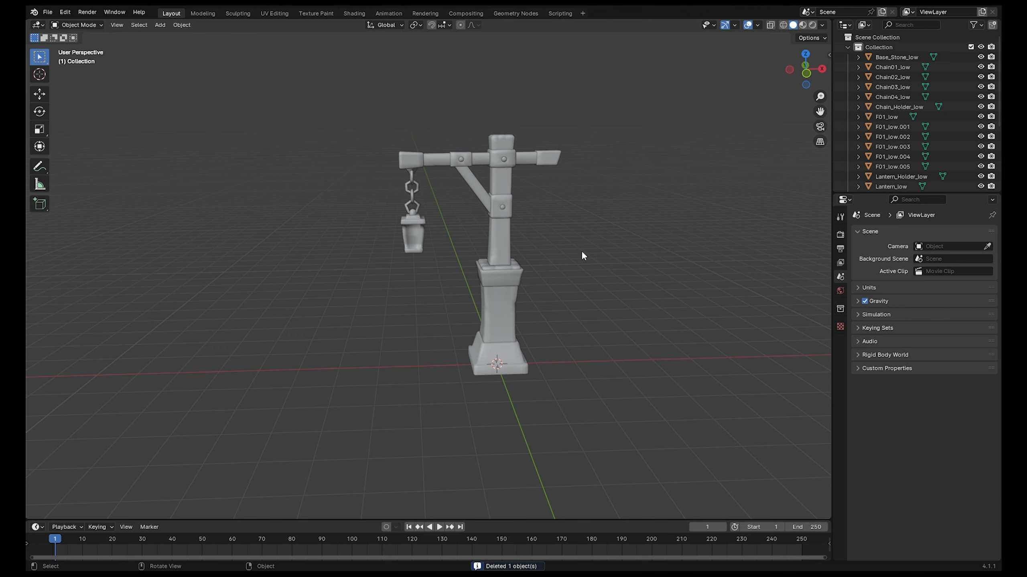
middle_drag(582, 256, 515, 252)
scroll(444, 275, up, 3)
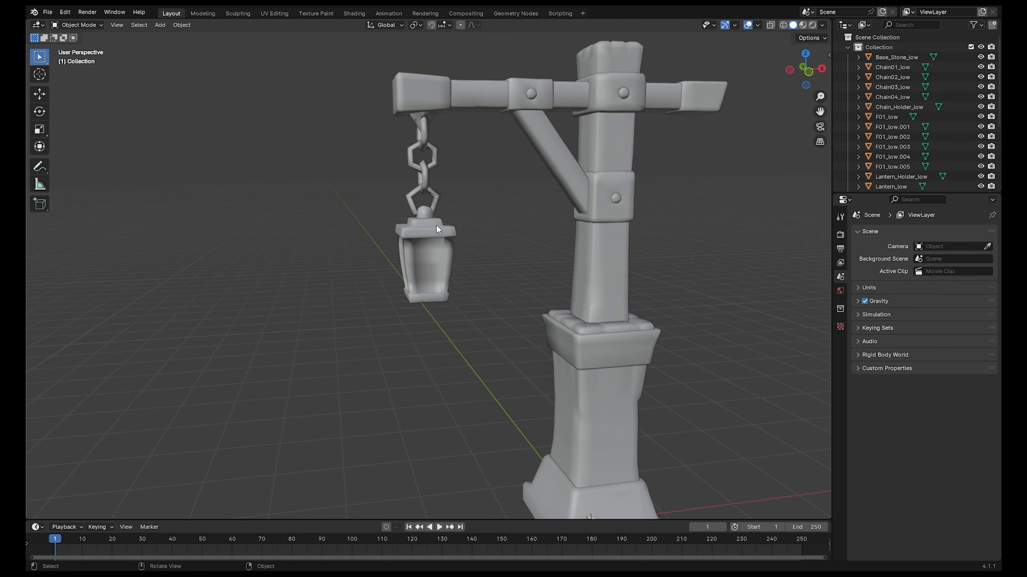
middle_drag(512, 268, 490, 261)
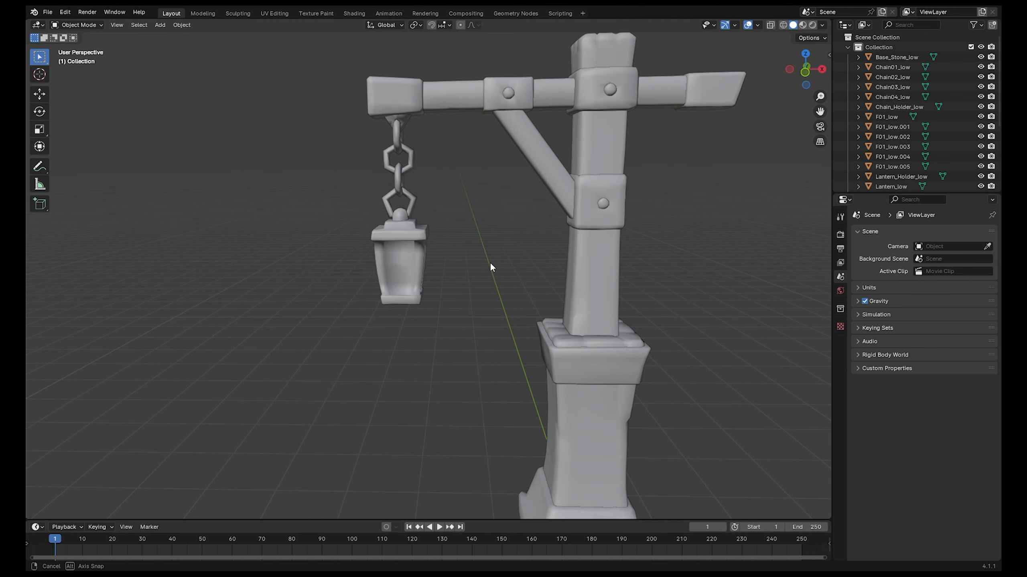
click(393, 259)
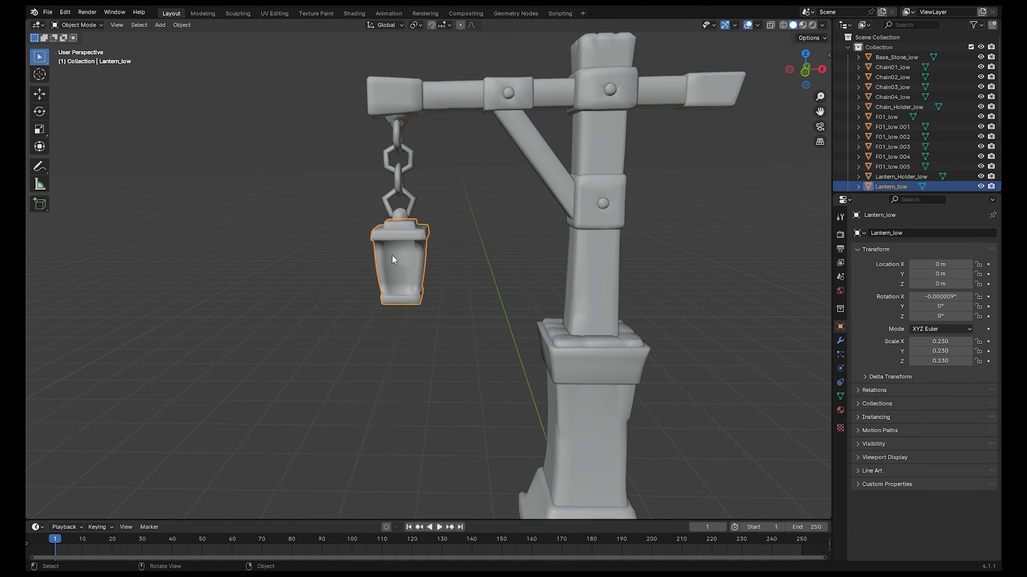
shift+click(399, 213)
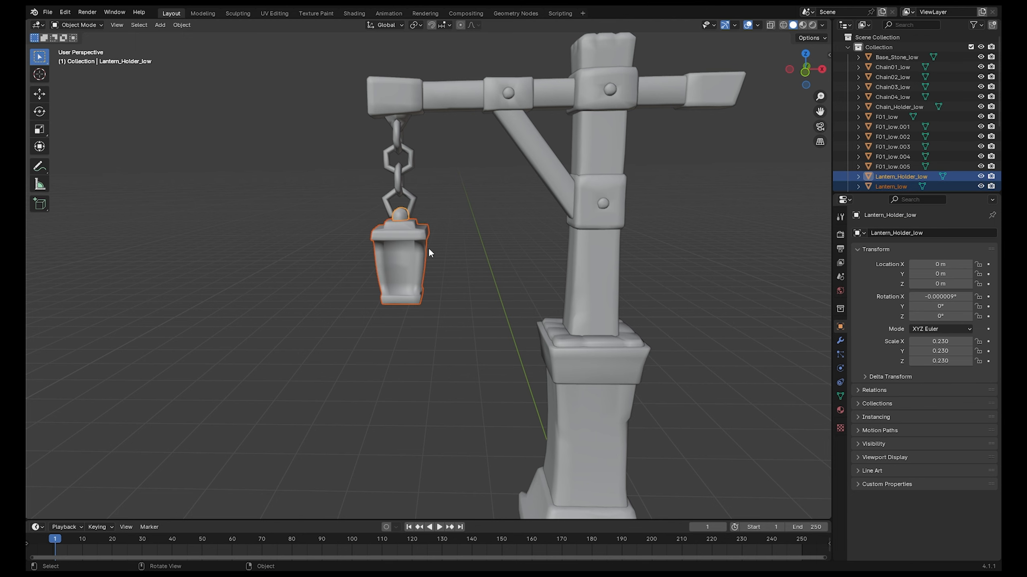
scroll(450, 316, down, 2)
shift+middle_drag(670, 478, 649, 427)
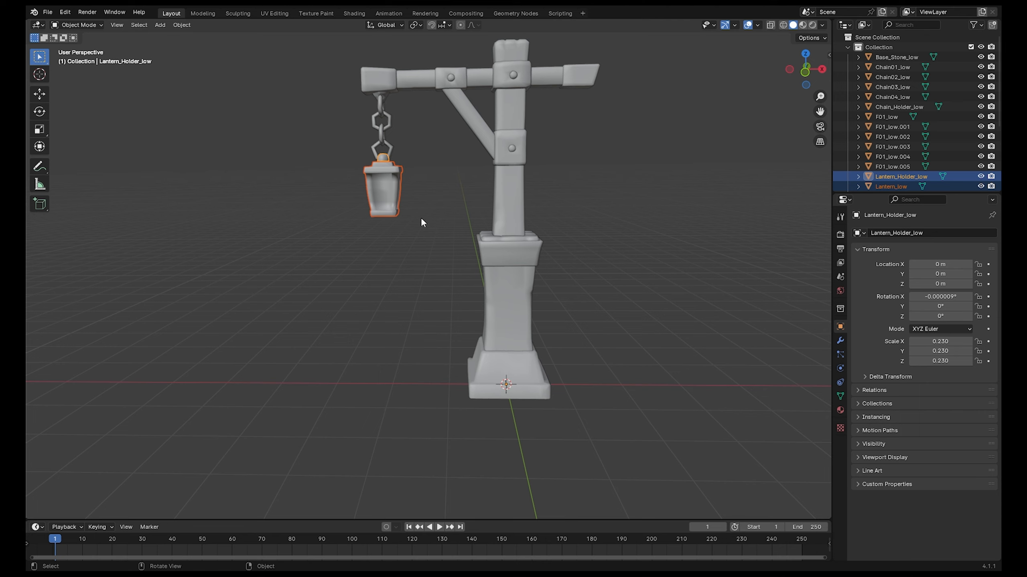
click(39, 94)
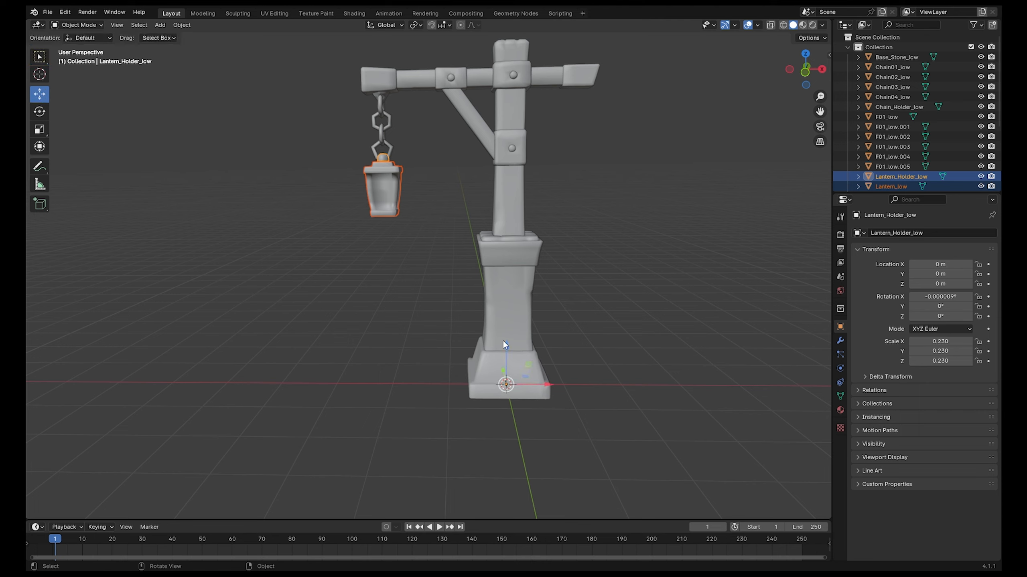
drag(508, 355, 562, 416)
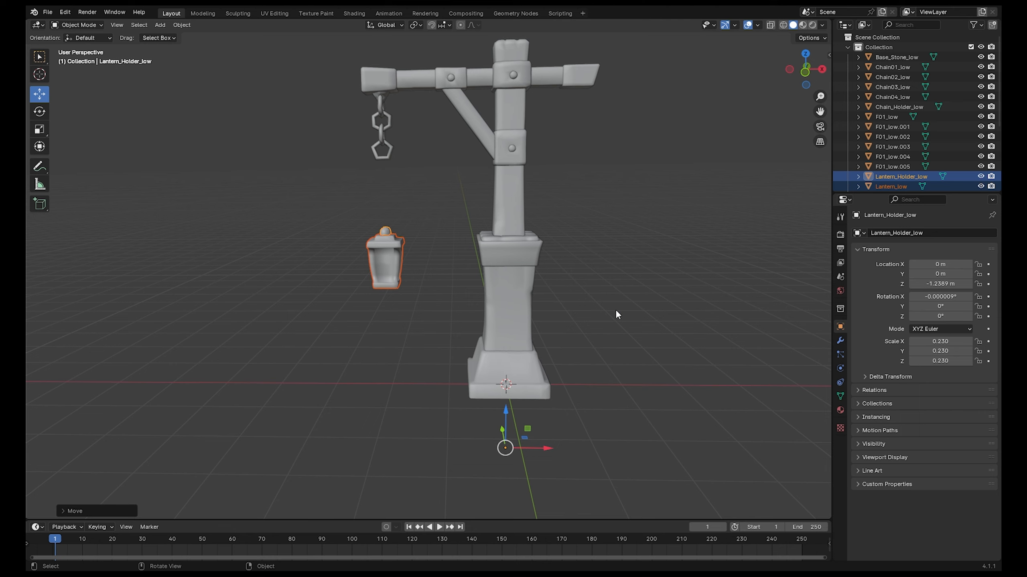
key(ctrl+z)
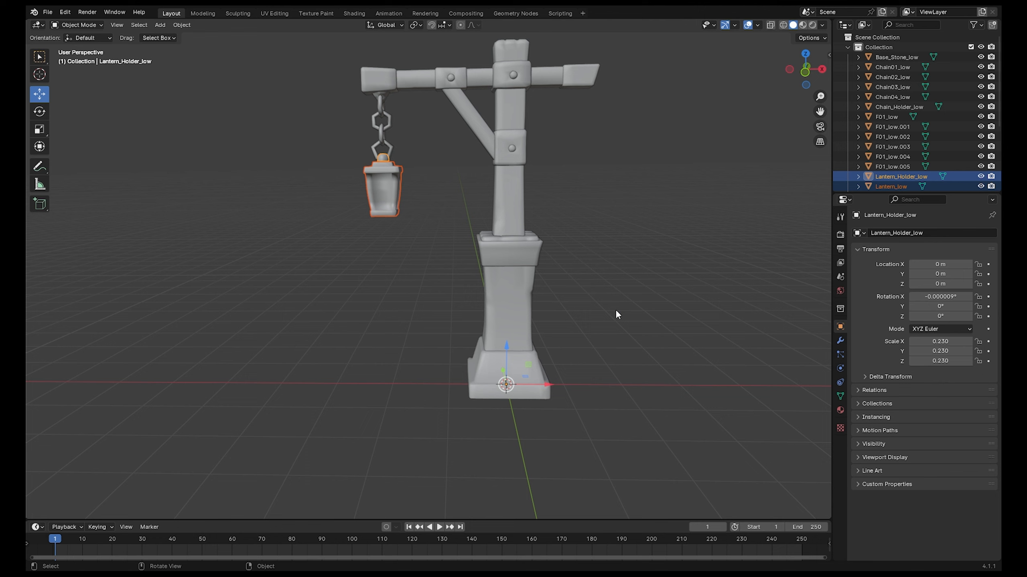
key(g)
key(z)
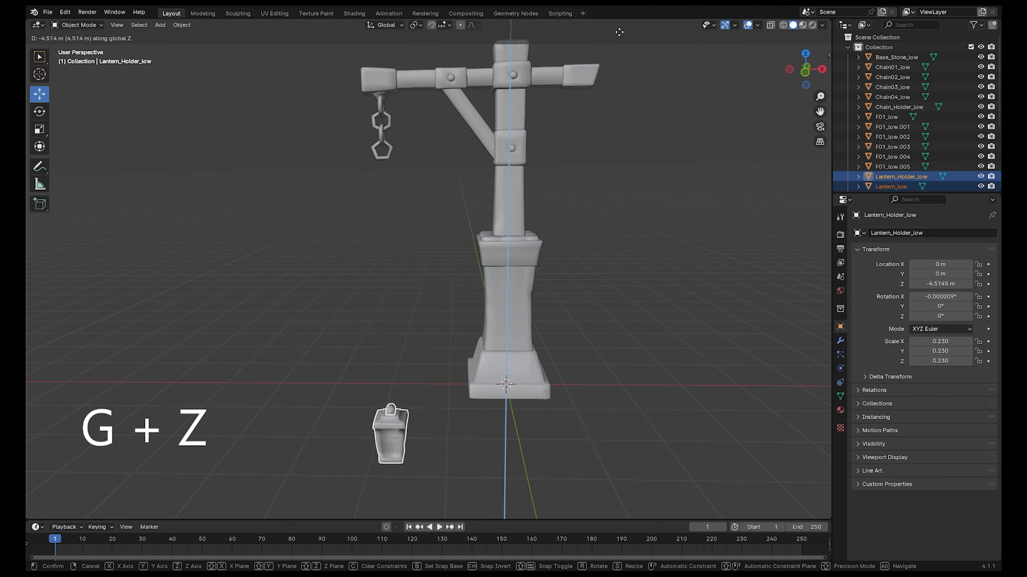
right_click(643, 366)
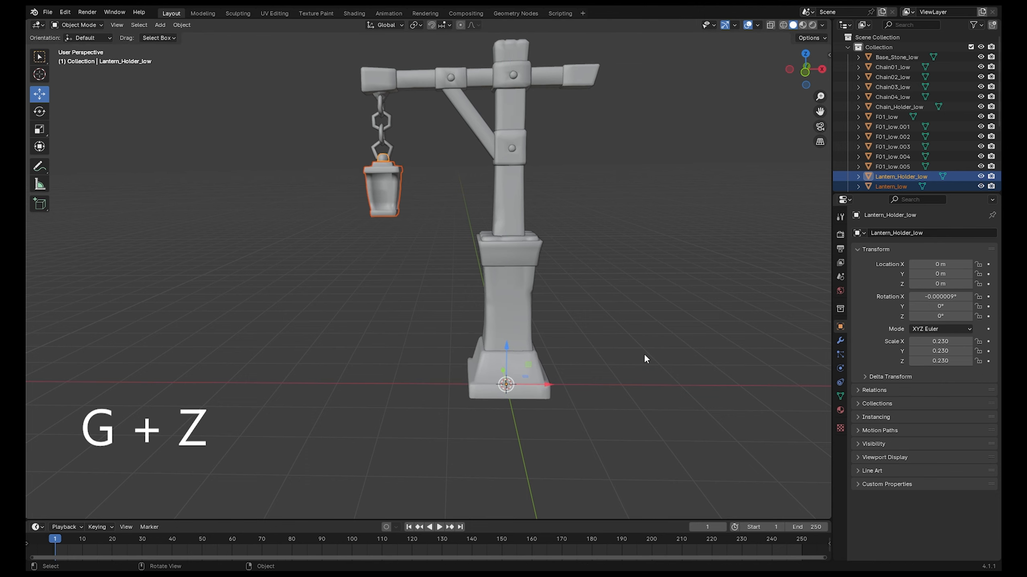
Step: Set the origins of the selected lantern and its holder to their own geometry
middle_drag(645, 357, 538, 362)
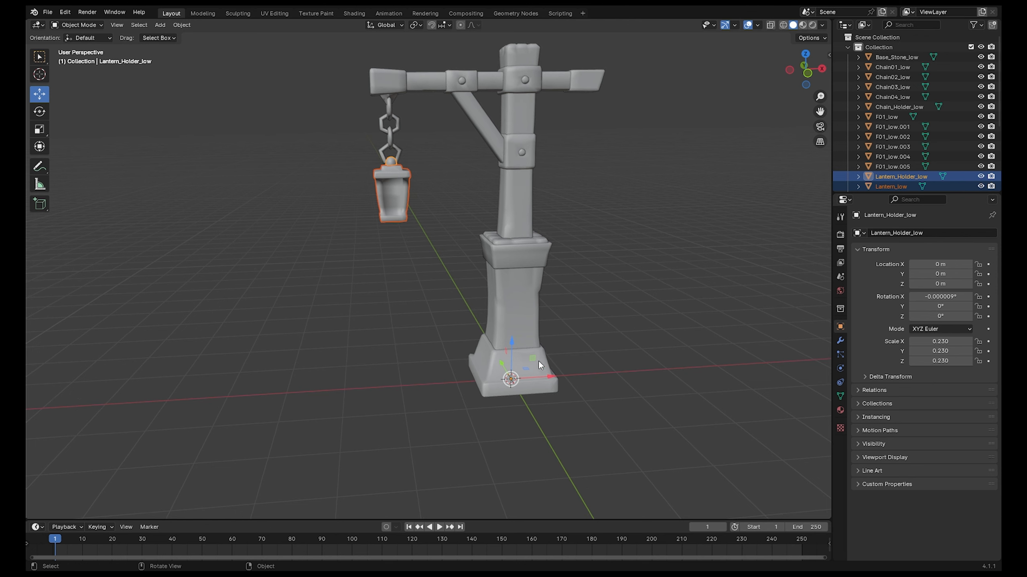
click(181, 26)
mouse_move(215, 45)
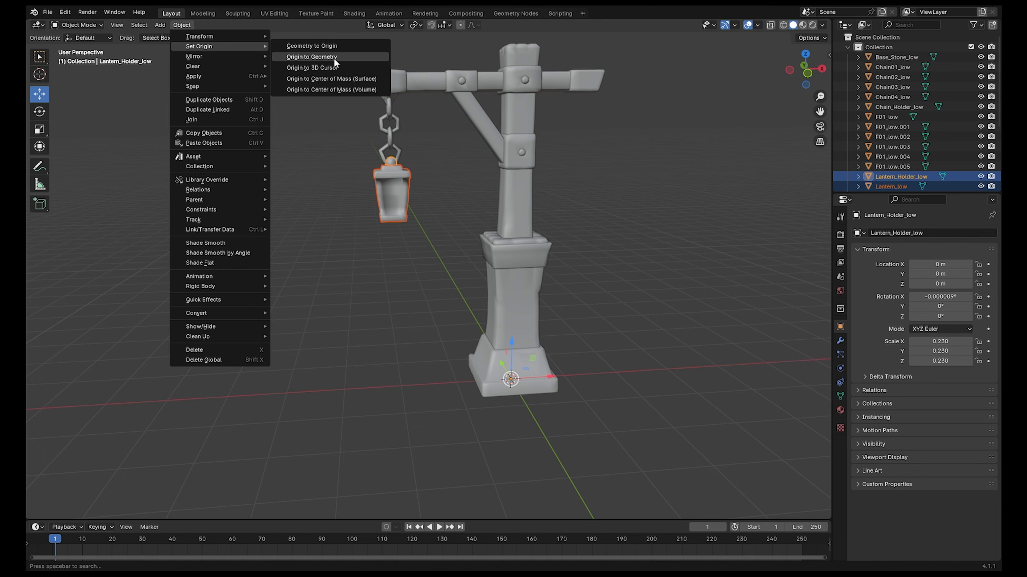
click(311, 57)
middle_drag(485, 309, 463, 275)
scroll(410, 183, up, 3)
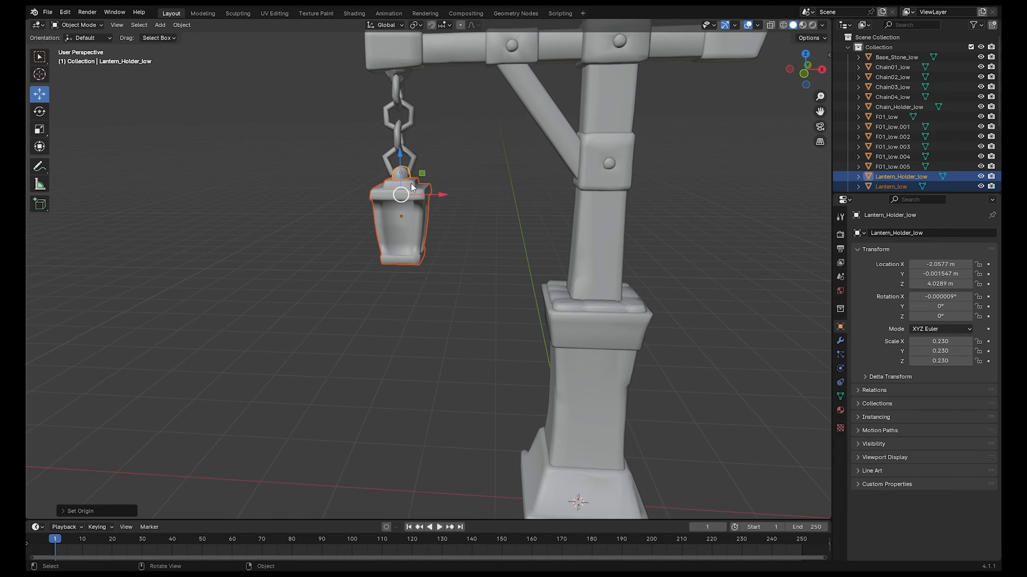
key(g)
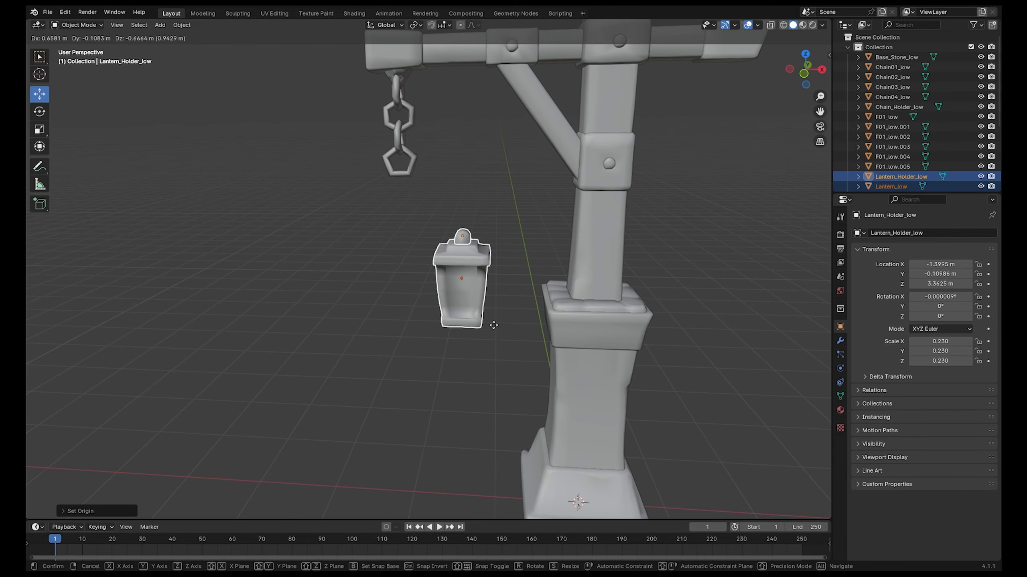
key(Escape)
Step: Move the lantern and its holder straight down about 0.94 m along Z, away from the chain
middle_drag(376, 337, 377, 311)
middle_drag(392, 271, 453, 300)
scroll(428, 275, down, 2)
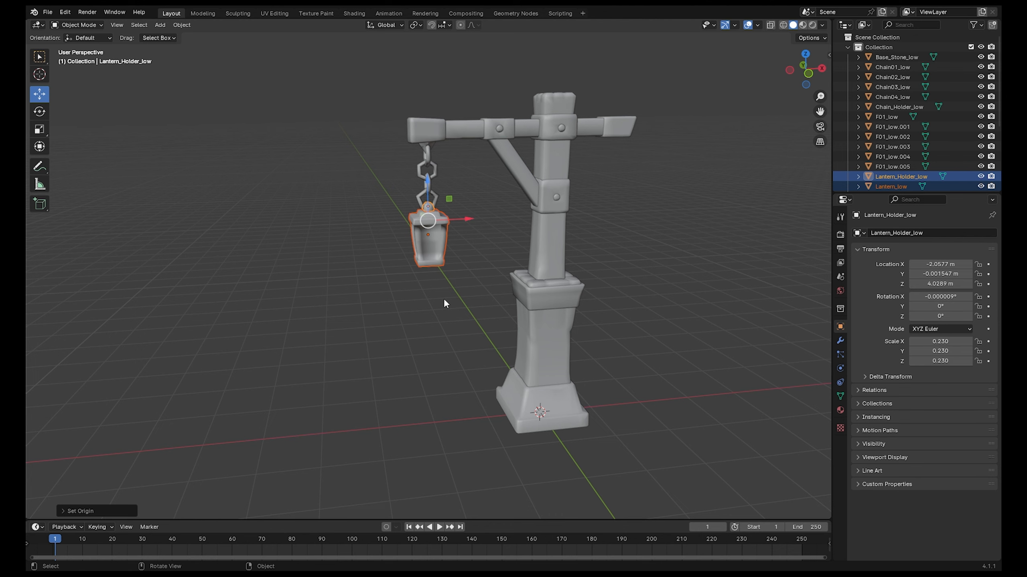
middle_drag(443, 298, 516, 312)
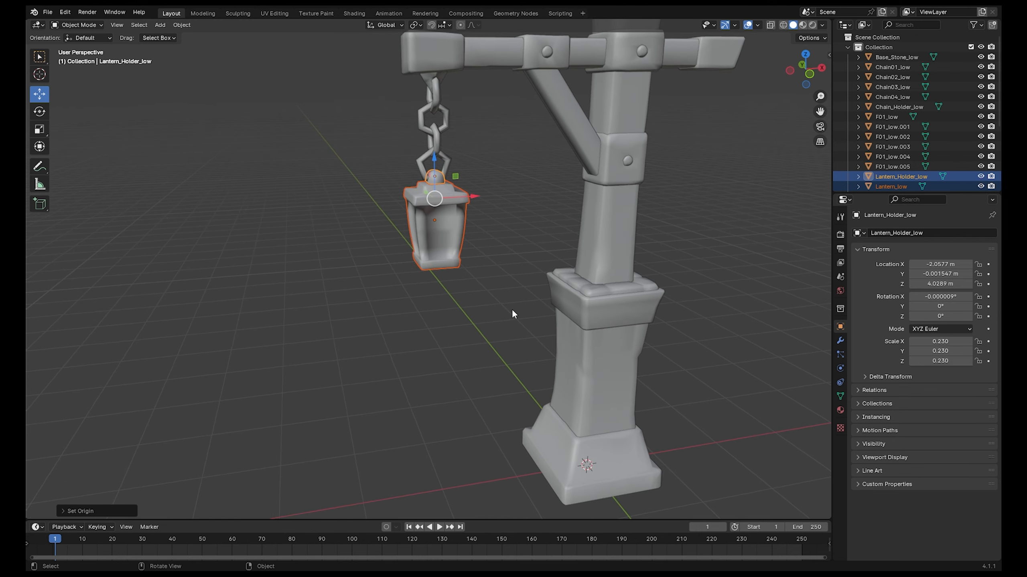
key(g)
key(z)
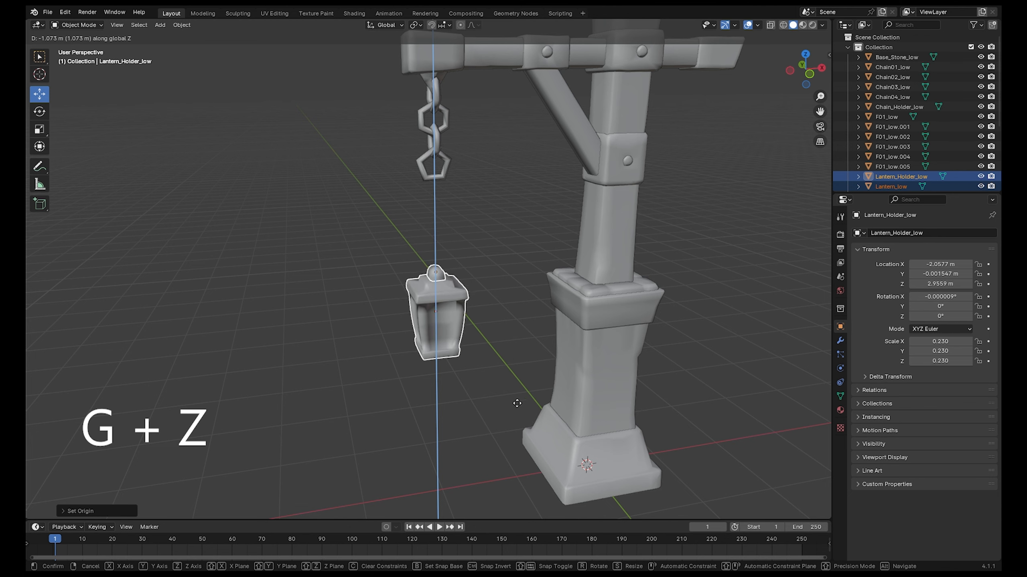
click(519, 396)
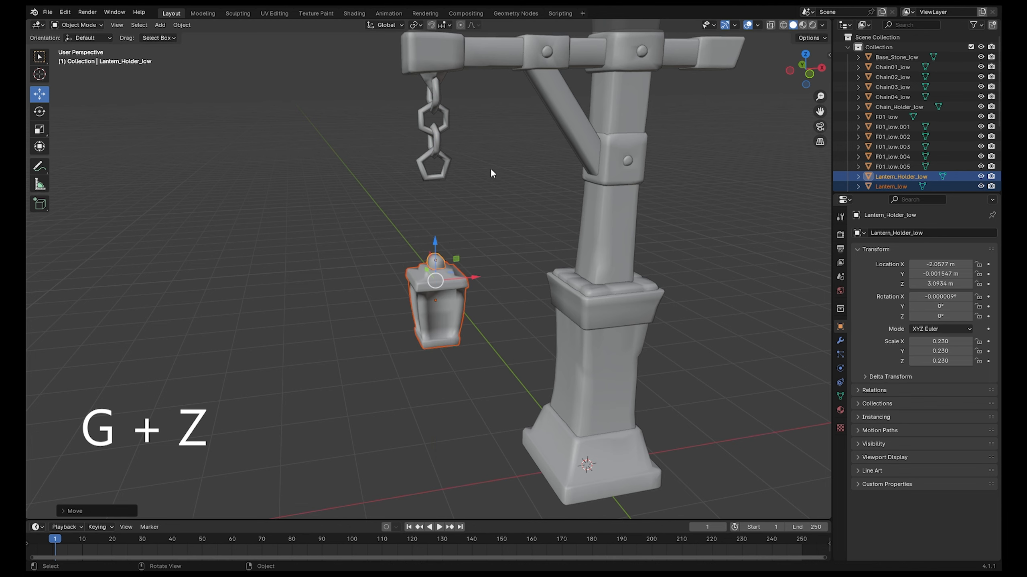
Step: Examine how the two lowest chain links connect, selecting them individually and together
mouse_move(490, 167)
middle_down()
mouse_move(517, 175)
mouse_move(502, 173)
middle_up()
scroll(501, 173, up, 2)
scroll(518, 190, down, 3)
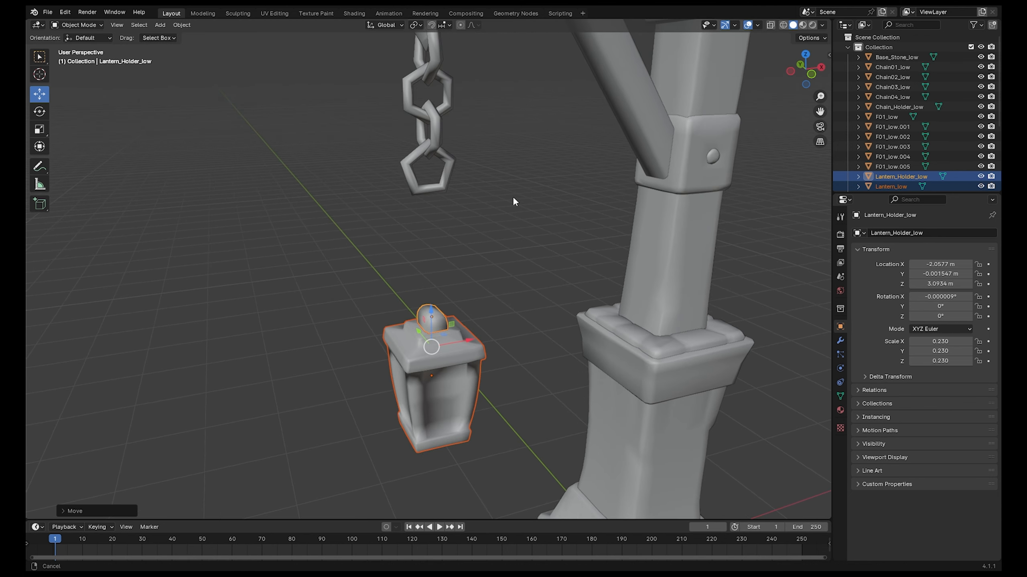
click(439, 180)
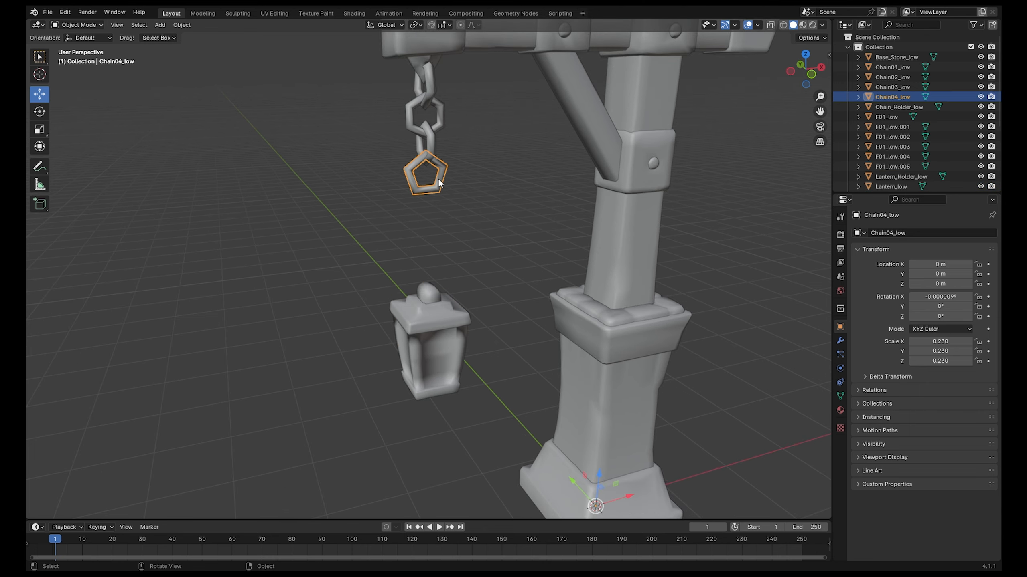
middle_drag(439, 179, 481, 256)
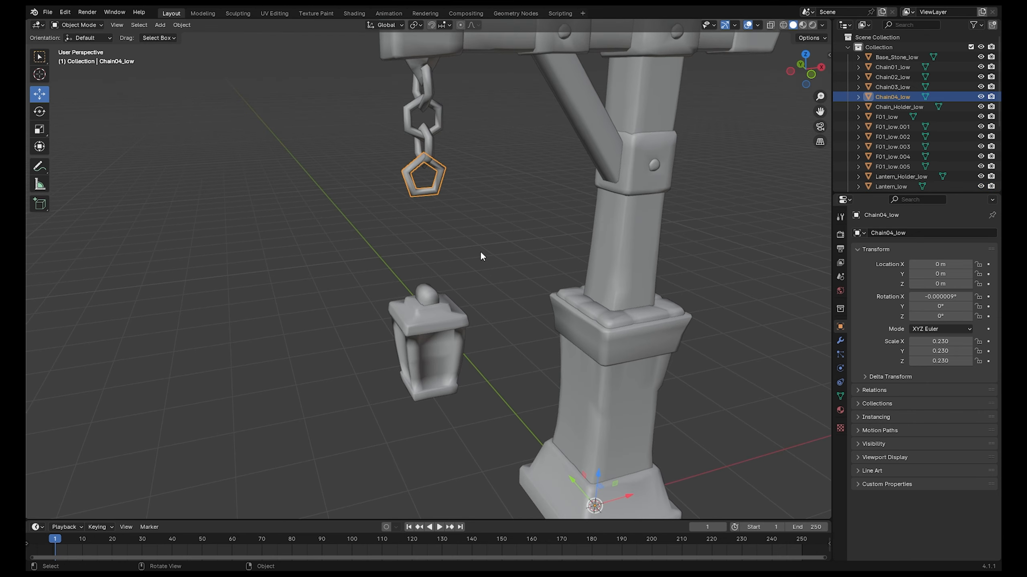
click(431, 141)
middle_drag(457, 179, 457, 234)
click(411, 176)
scroll(453, 189, up, 6)
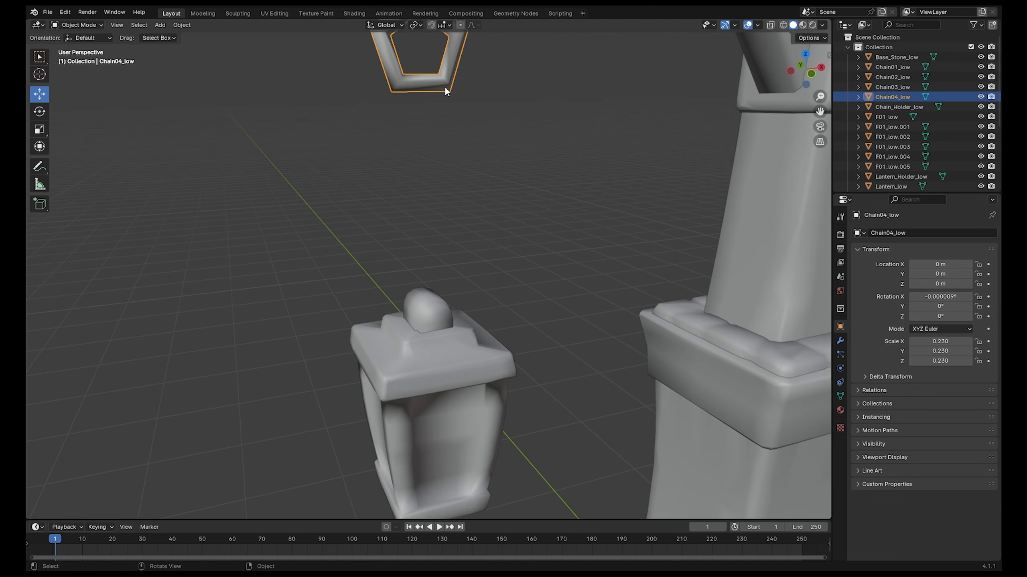
middle_drag(434, 310, 473, 195)
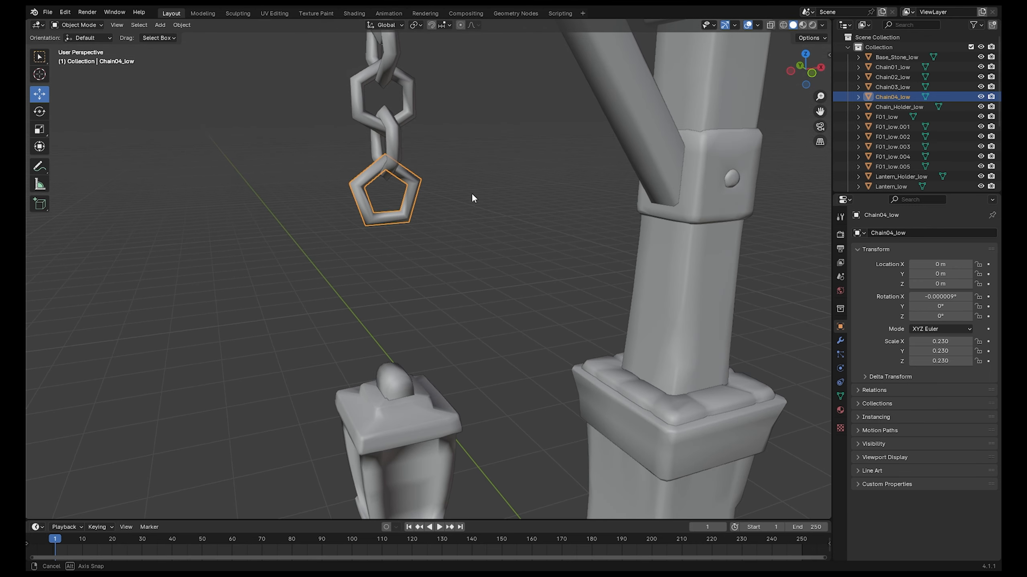
click(392, 144)
shift+click(410, 179)
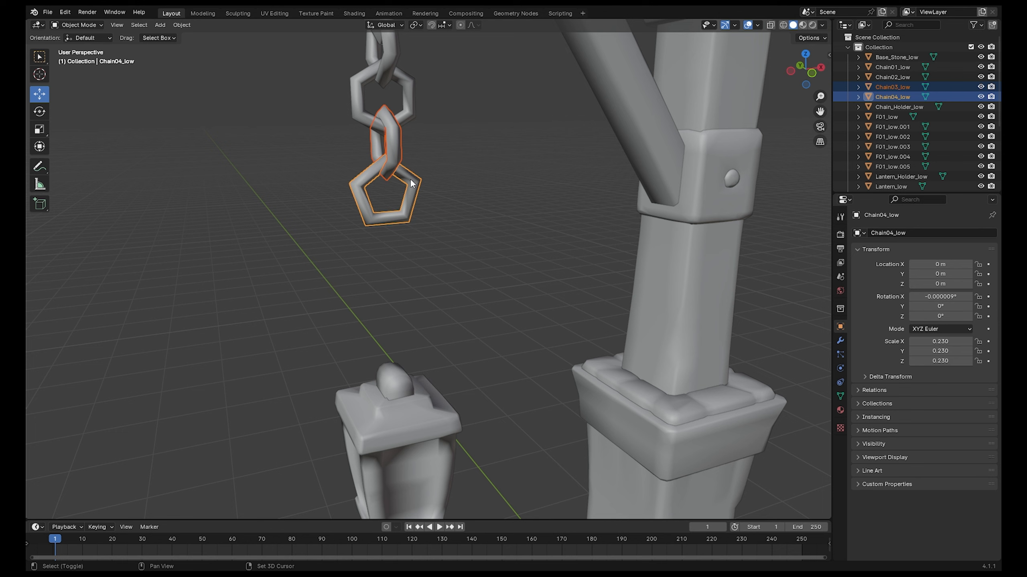
scroll(457, 280, down, 3)
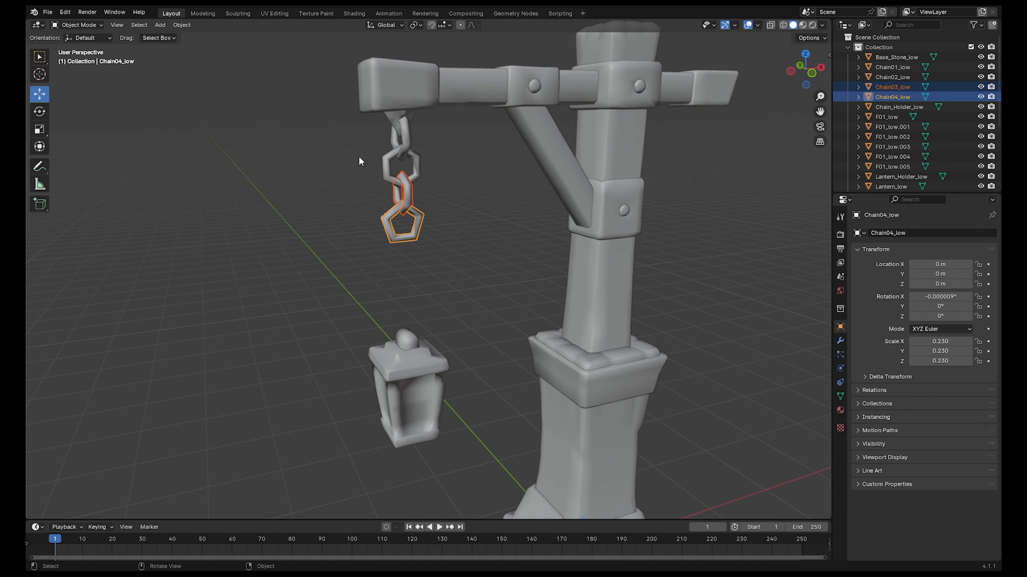
Step: Select only the lowest chain link and set its origin to its geometry
click(448, 251)
click(419, 218)
scroll(433, 245, up, 2)
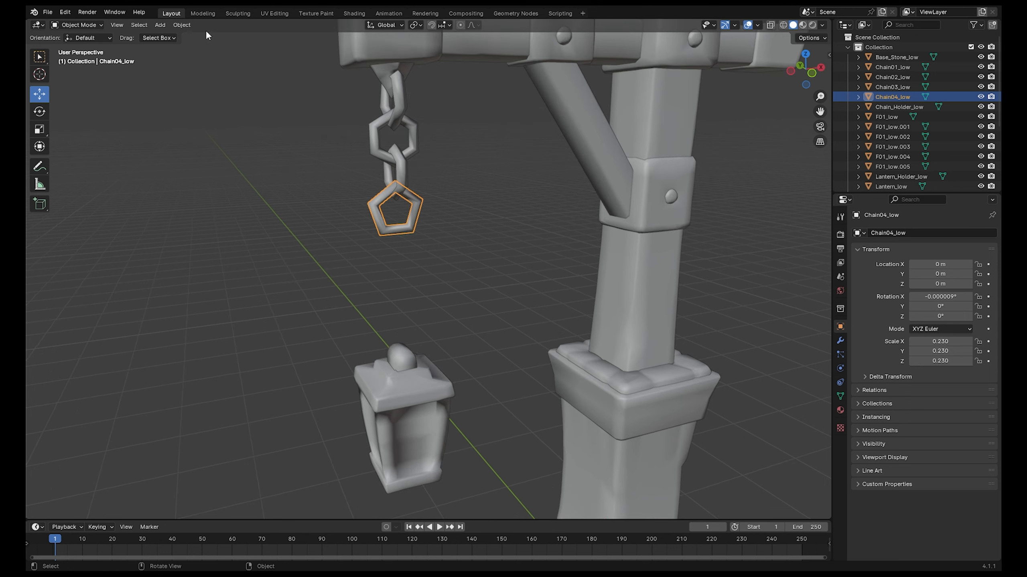
click(184, 25)
mouse_move(211, 45)
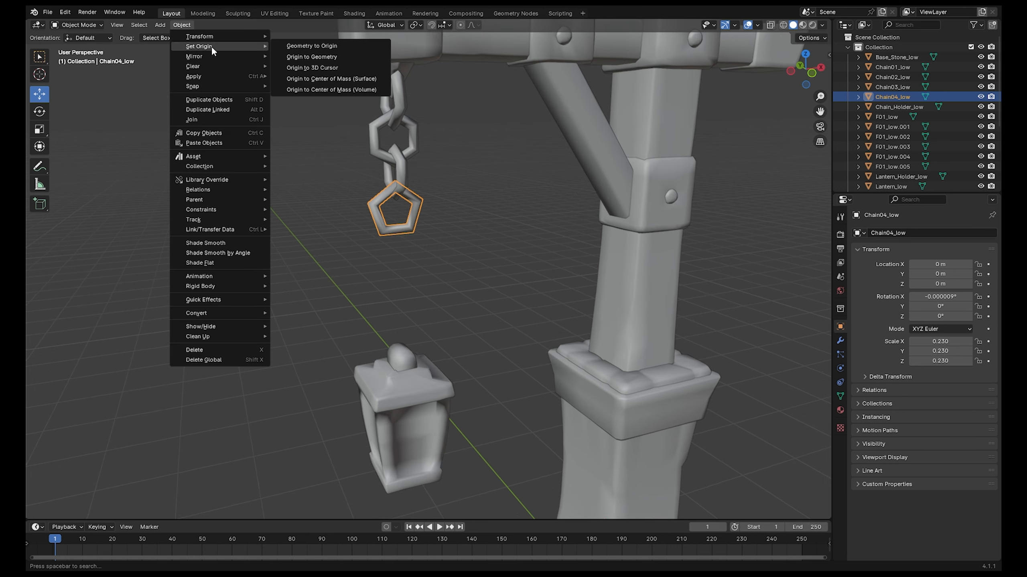
click(306, 56)
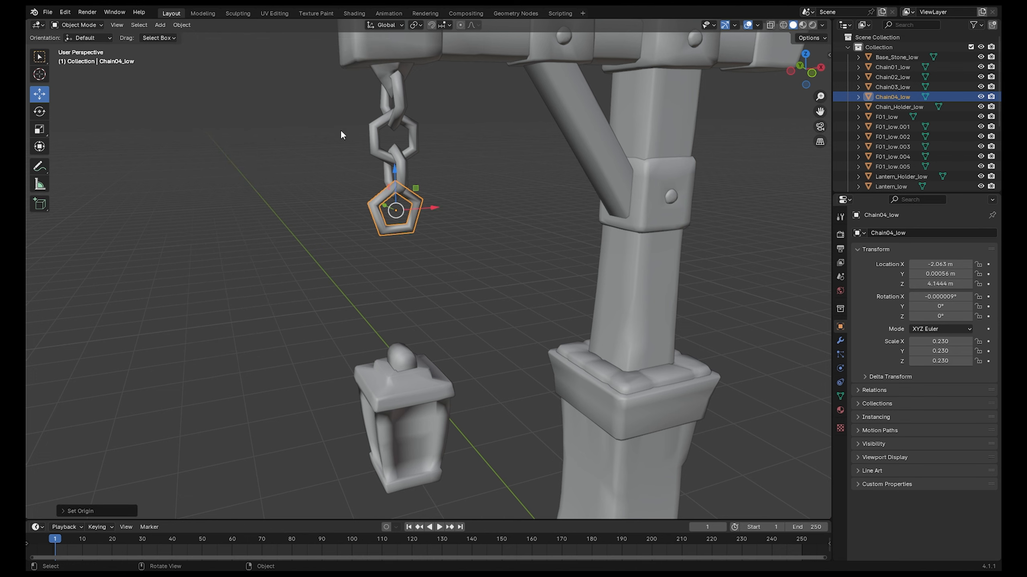
Step: Duplicate the lowest chain link and move the copy down about 0.21 m along Z
middle_drag(340, 129, 506, 286)
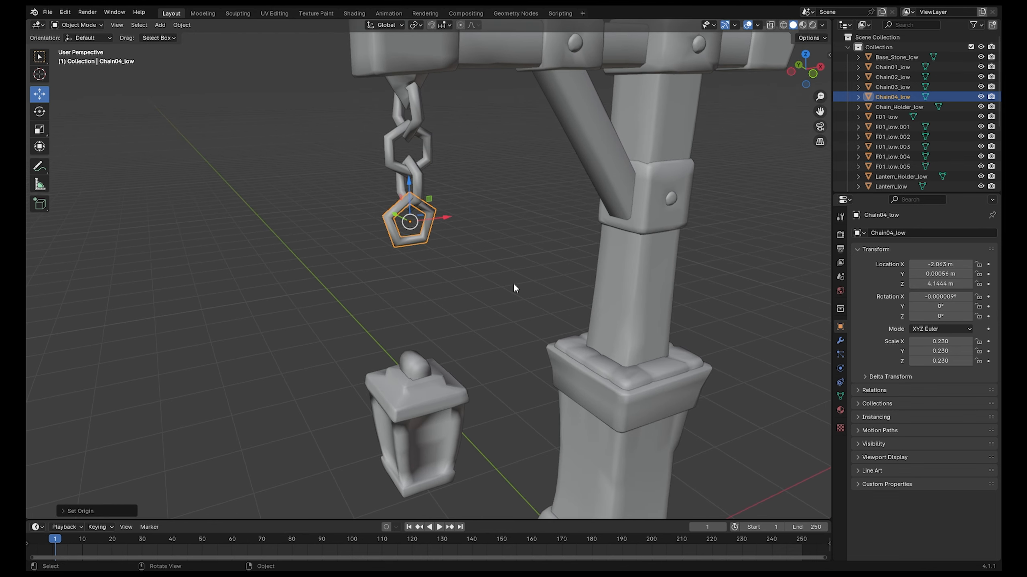
key(shift+d)
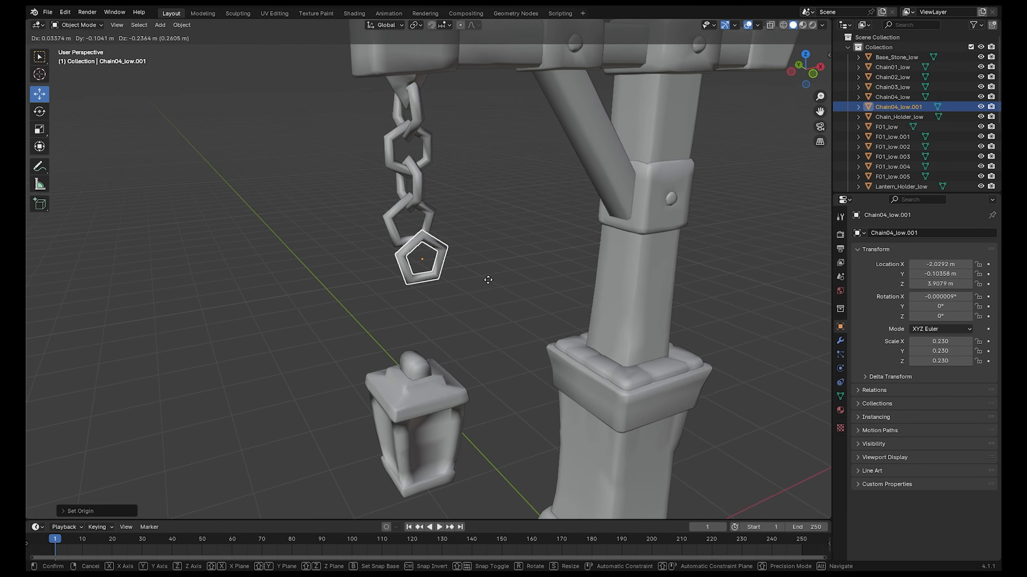
right_click(487, 259)
key(g)
key(z)
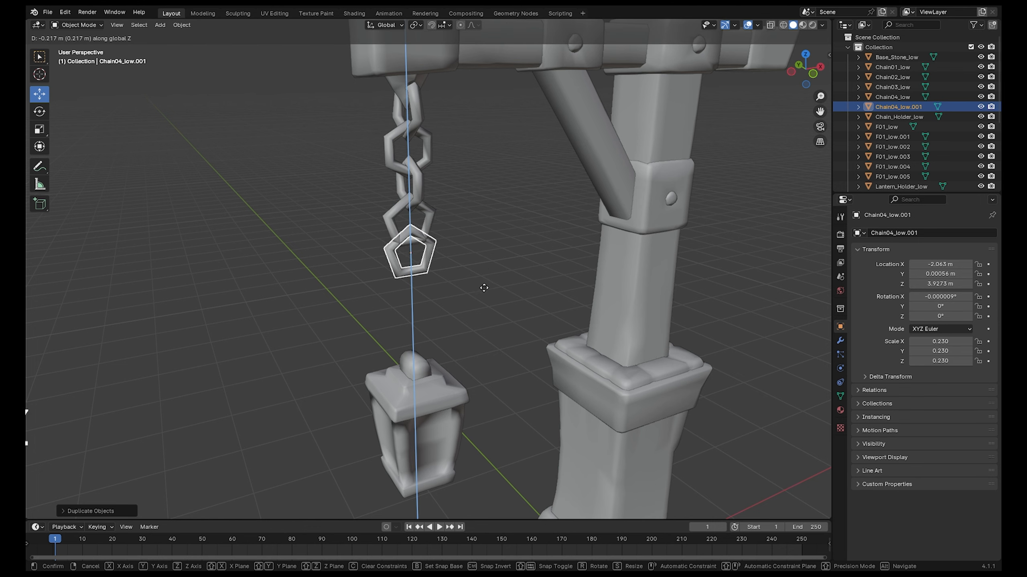
click(484, 289)
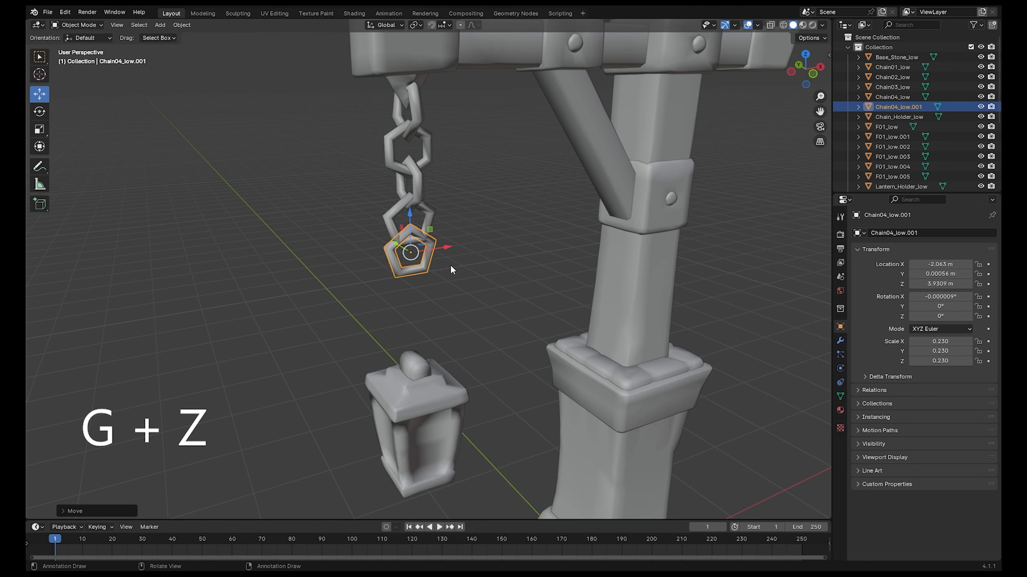
scroll(449, 265, up, 3)
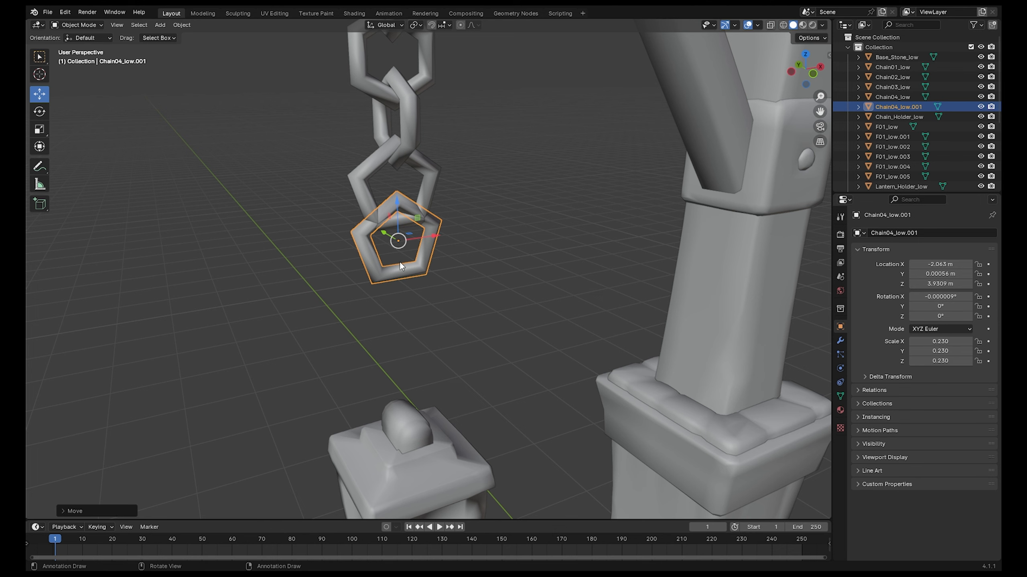
mouse_move(444, 340)
middle_down()
mouse_move(473, 334)
mouse_move(452, 335)
middle_up()
key(r)
key(y)
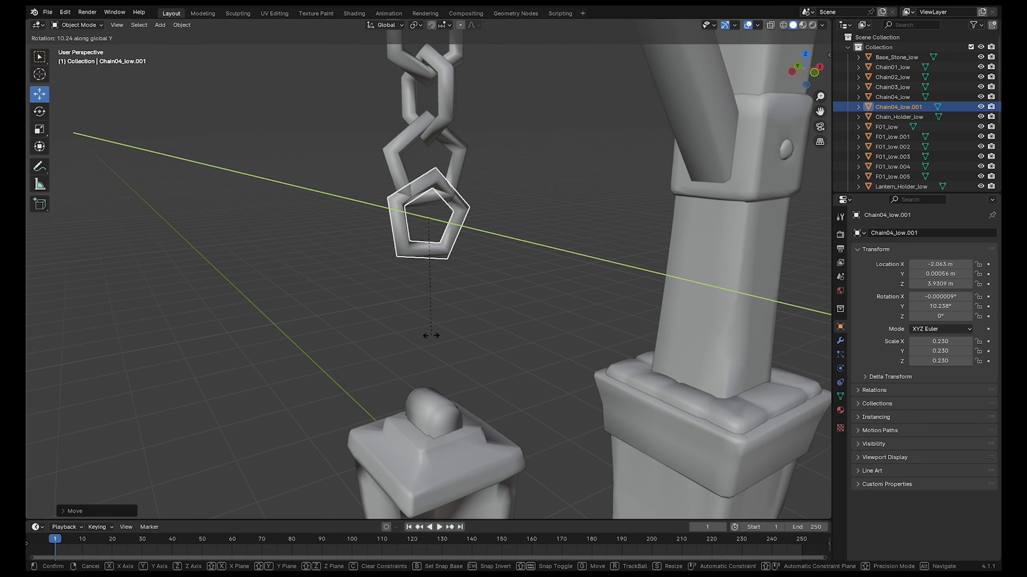
right_click(486, 334)
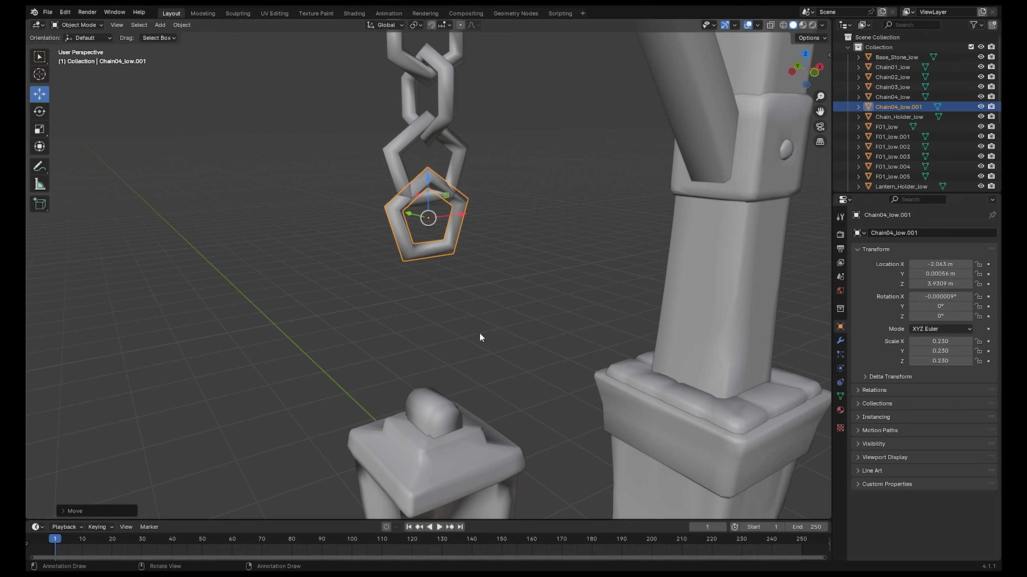
key(g)
key(z)
right_click(435, 350)
Step: Rotate the duplicated chain link 90° about the Z axis and check how it meets the link above
text(rz90)
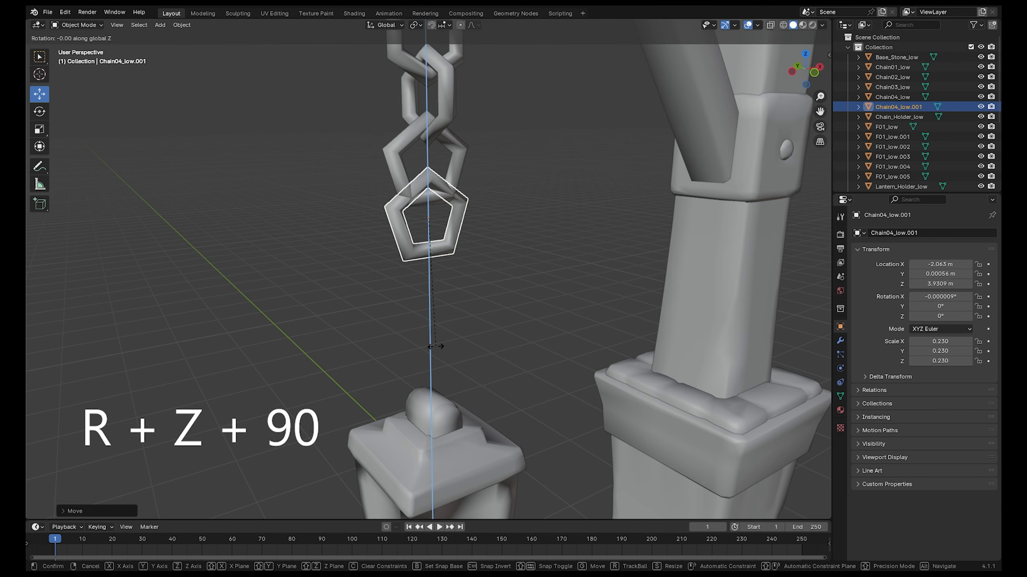
key(Return)
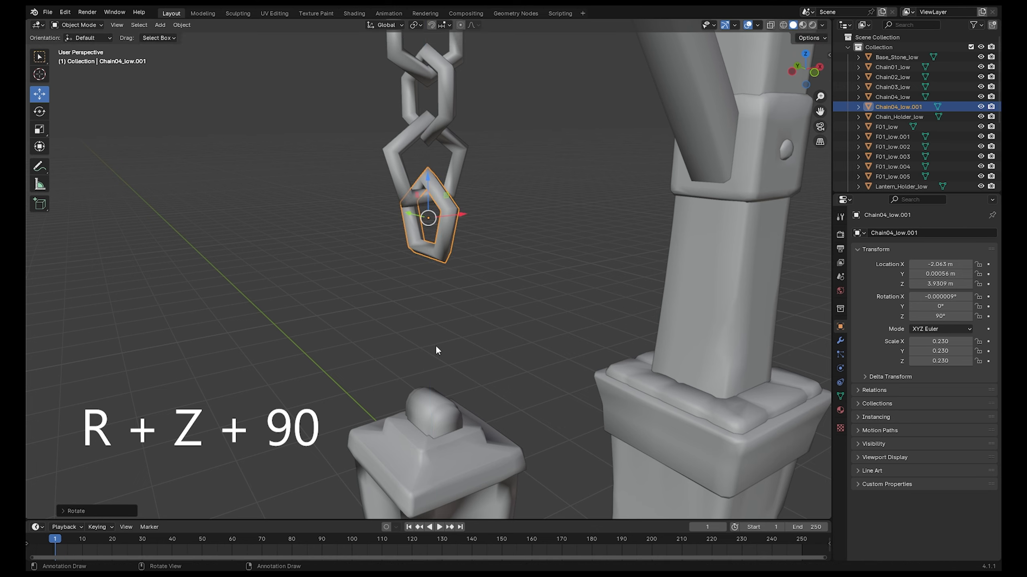
middle_drag(435, 345, 508, 306)
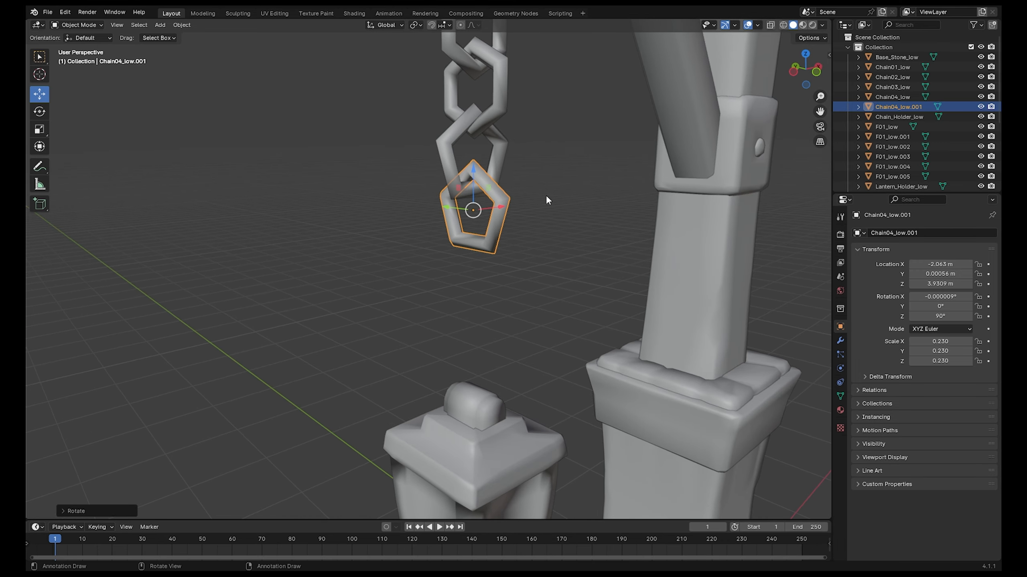
scroll(576, 219, up, 3)
middle_drag(579, 226, 573, 252)
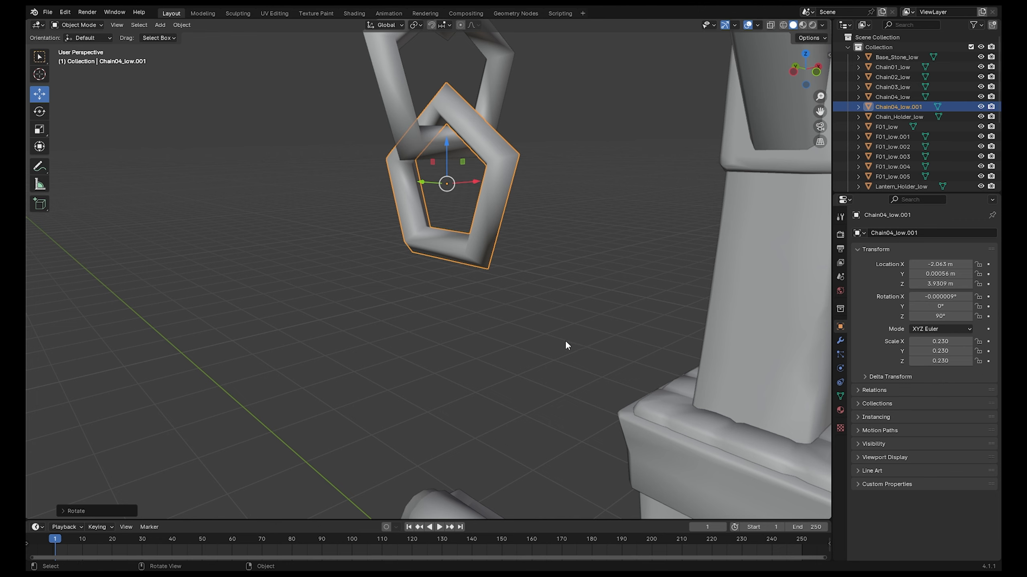
Step: Duplicate the rotated lowest chain link and move the copy down about 0.2 m along Z
middle_drag(566, 346, 560, 339)
scroll(560, 339, down, 4)
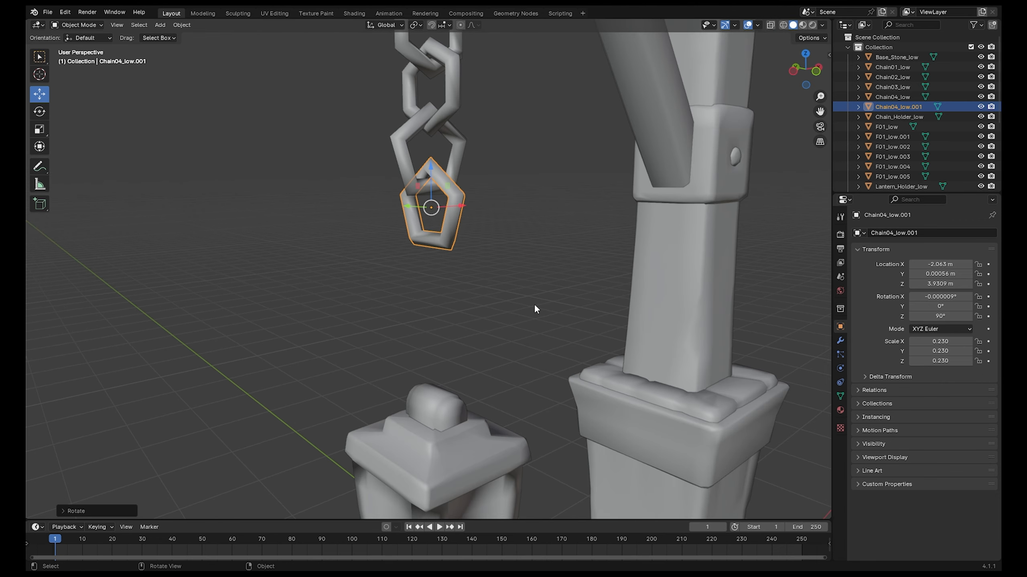
key(shift+d)
right_click(556, 343)
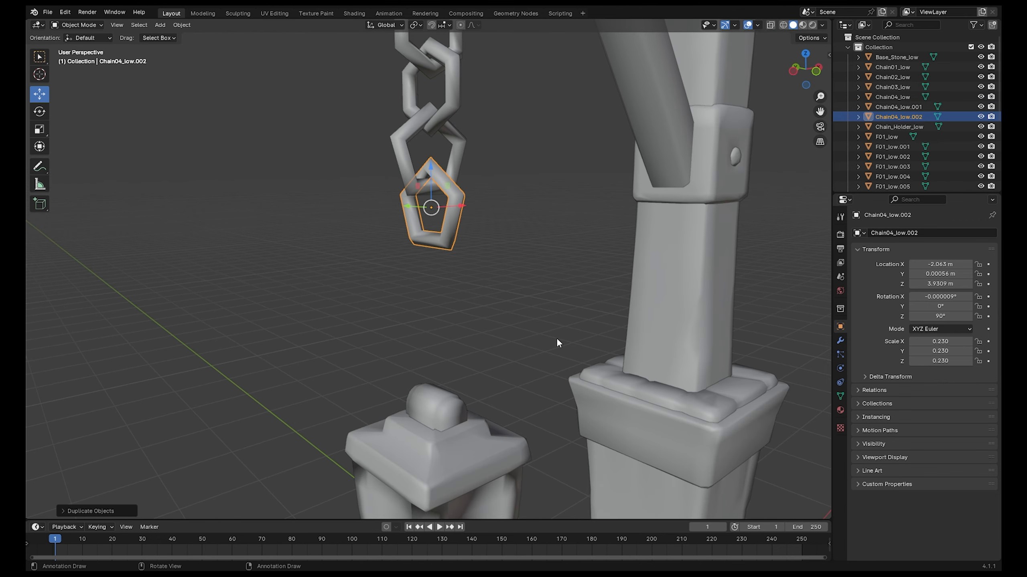
key(g)
key(z)
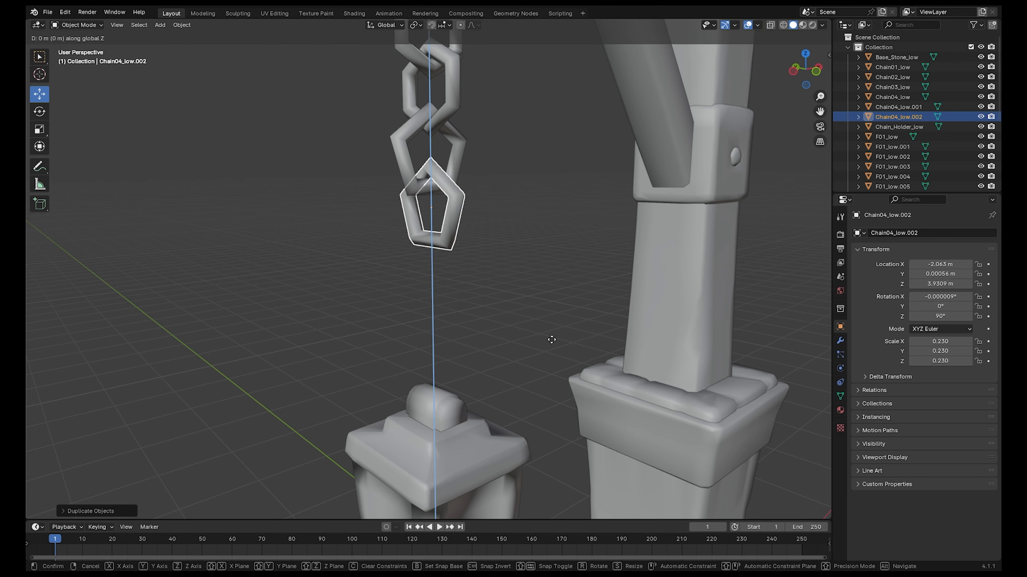
right_click(545, 388)
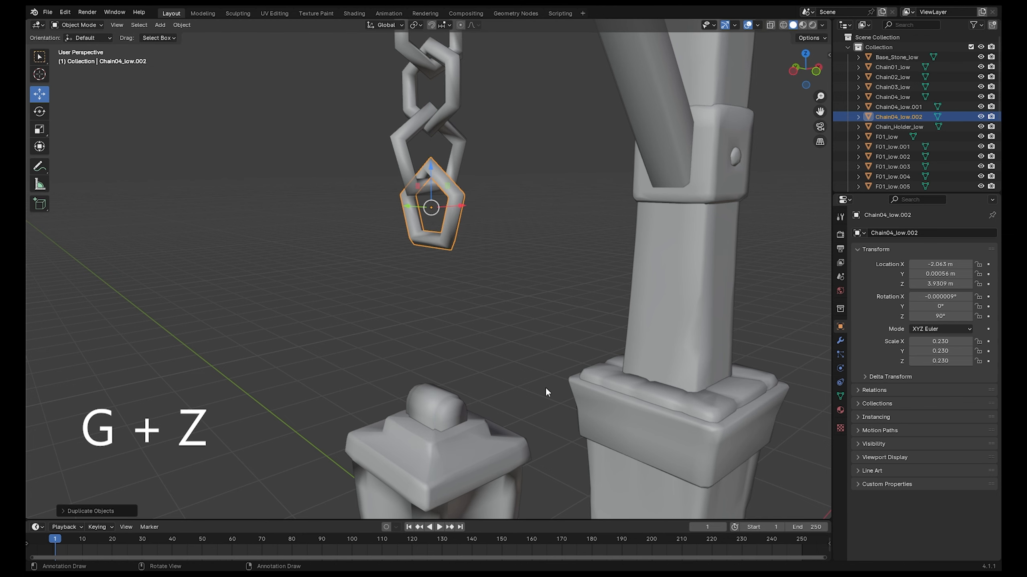
key(g)
key(z)
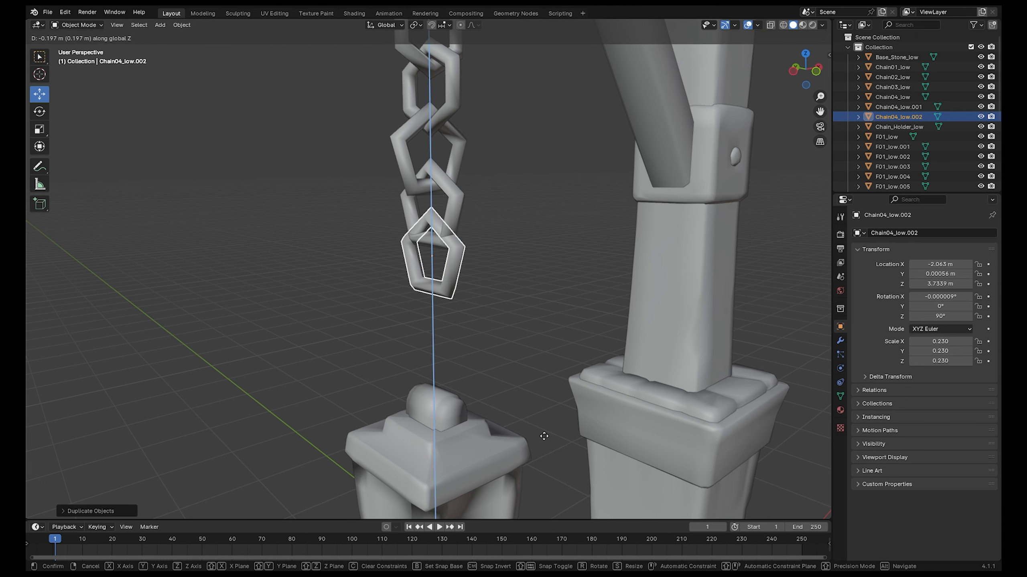
click(543, 436)
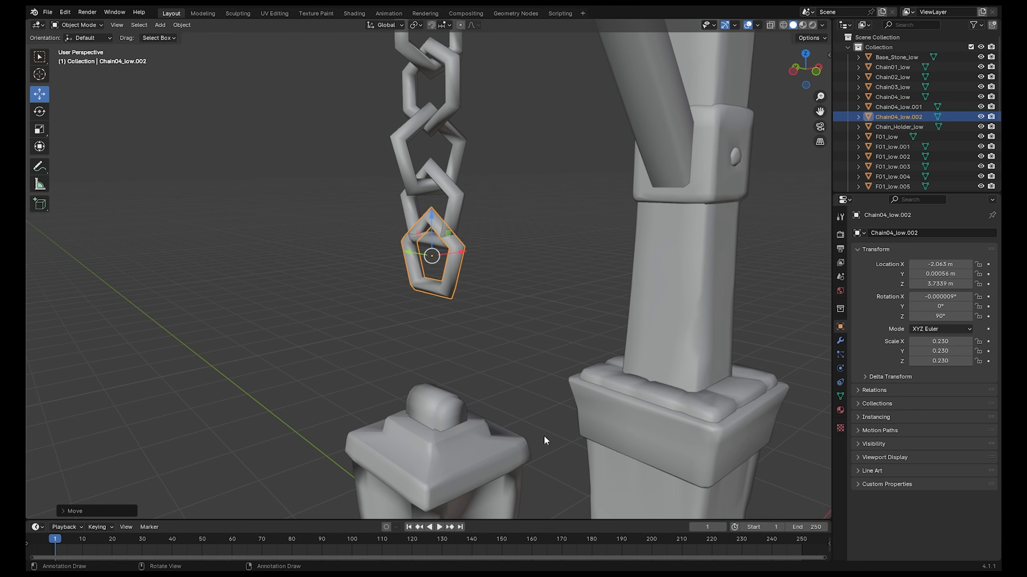
Step: Rotate the new lowest chain link 90° about the Z axis and check its fit with the link above
text(rz90)
key(Return)
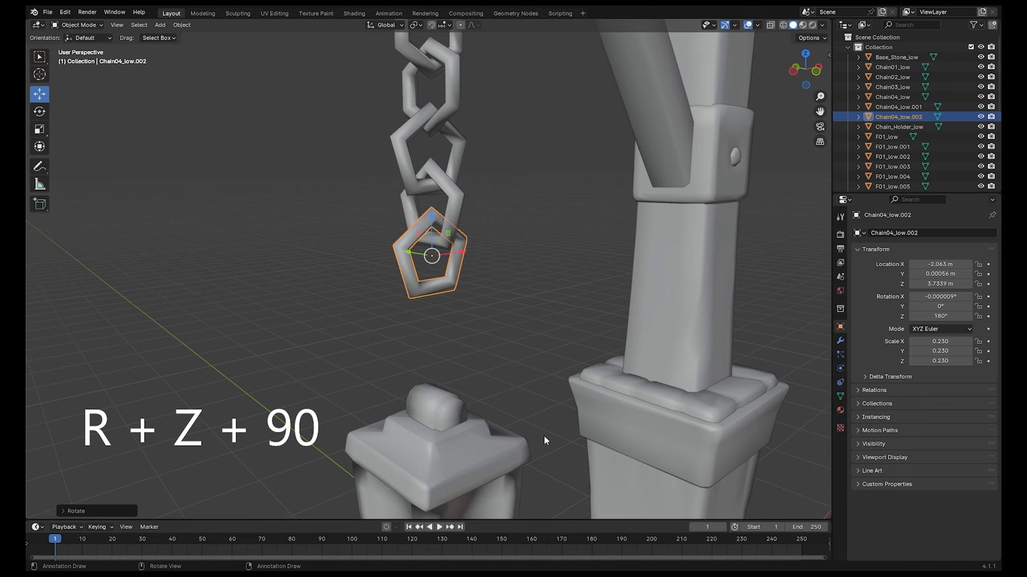
middle_drag(544, 436, 548, 331)
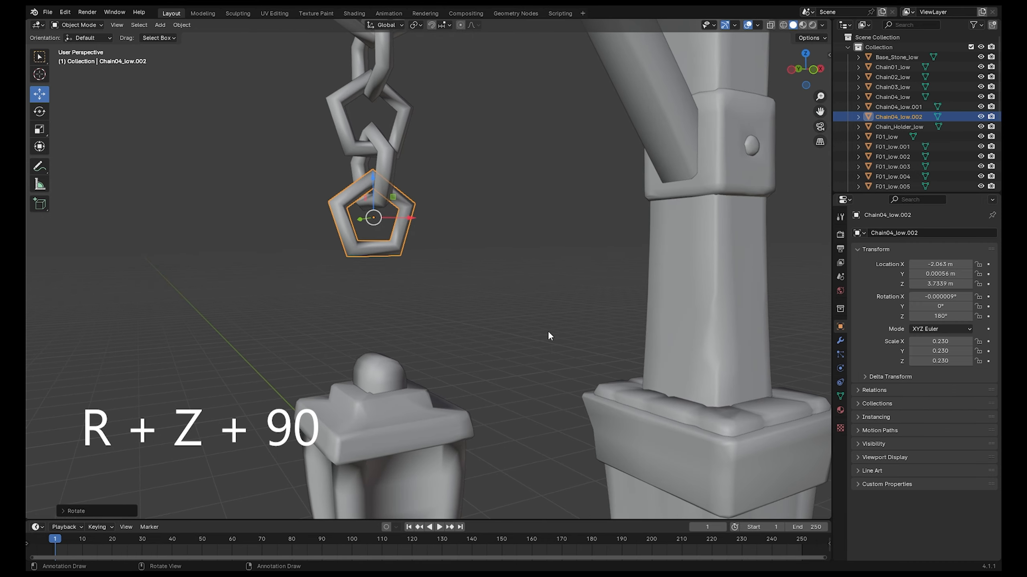
scroll(496, 392, down, 2)
middle_drag(495, 392, 463, 281)
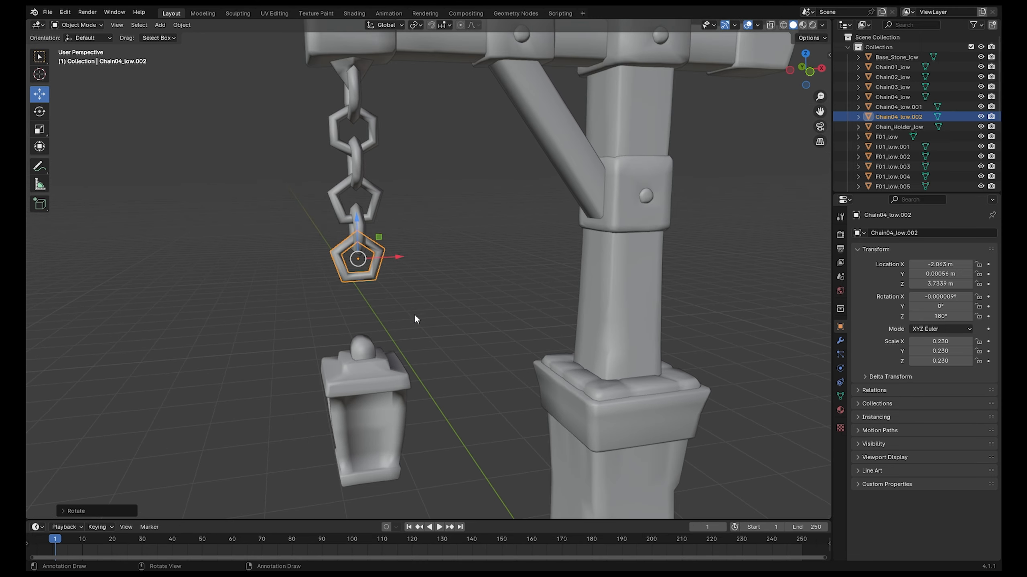
Step: Select the lantern together with its holder and raise them about 0.51 m along Z to meet the lowest chain link
shift+middle_drag(404, 323, 492, 283)
scroll(488, 248, up, 3)
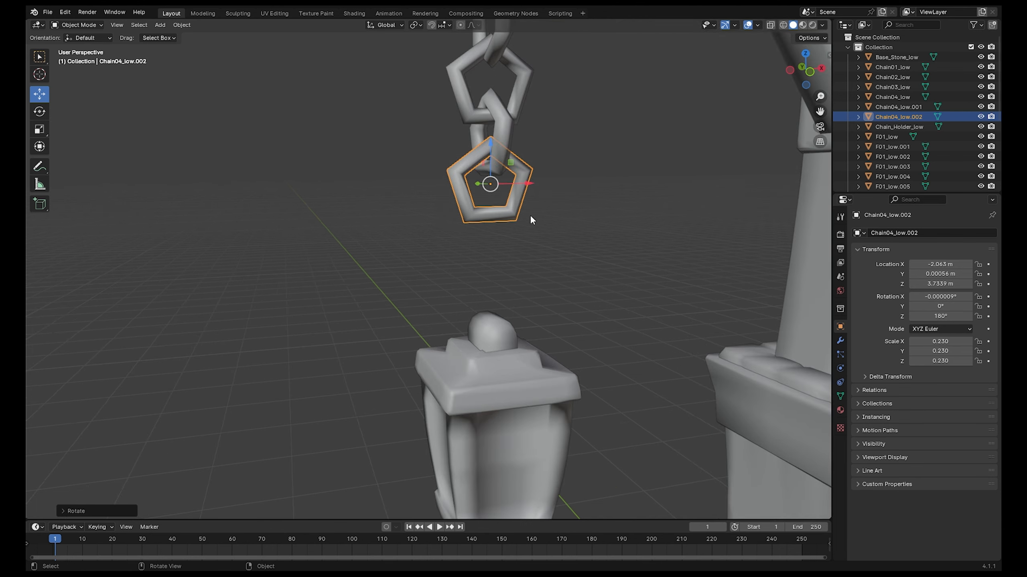
middle_drag(530, 220, 449, 277)
middle_drag(493, 416, 456, 384)
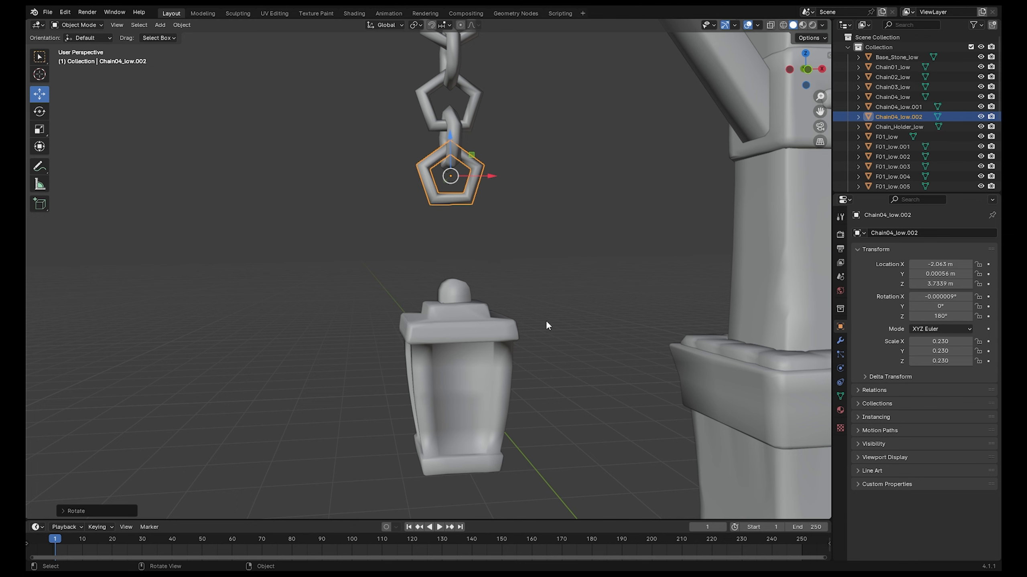
middle_drag(547, 326, 564, 277)
click(506, 380)
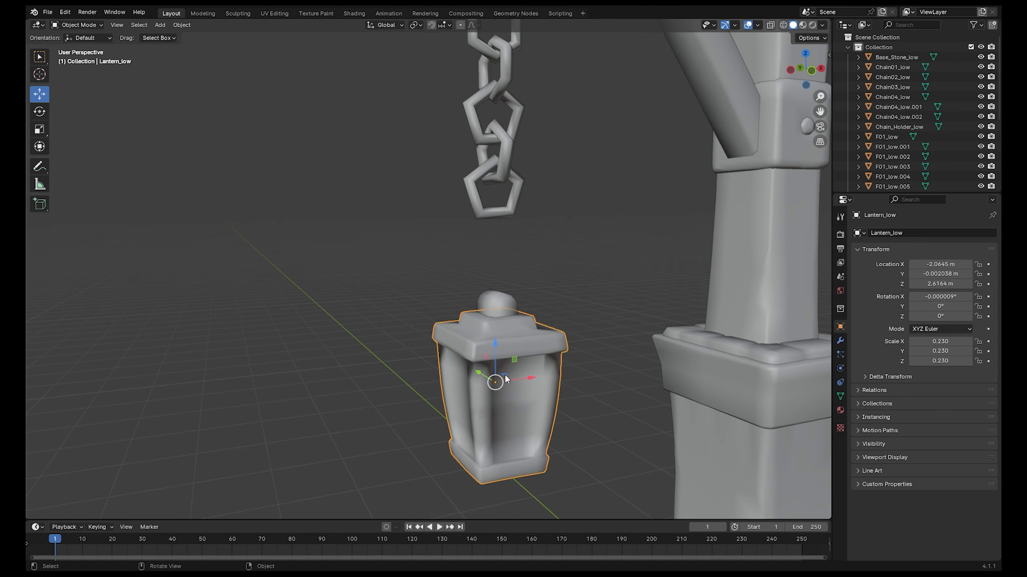
shift+click(495, 300)
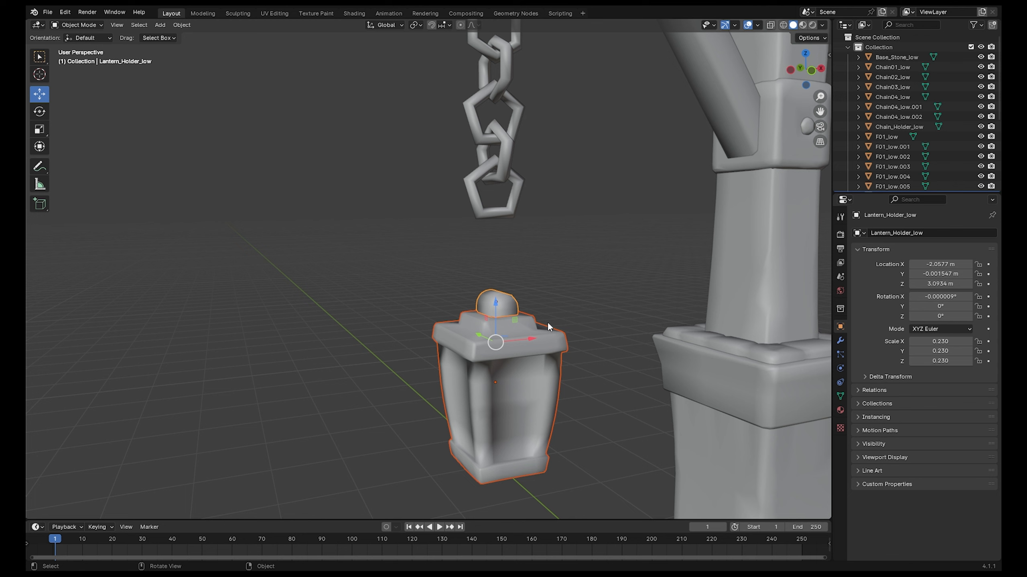
key(g)
key(z)
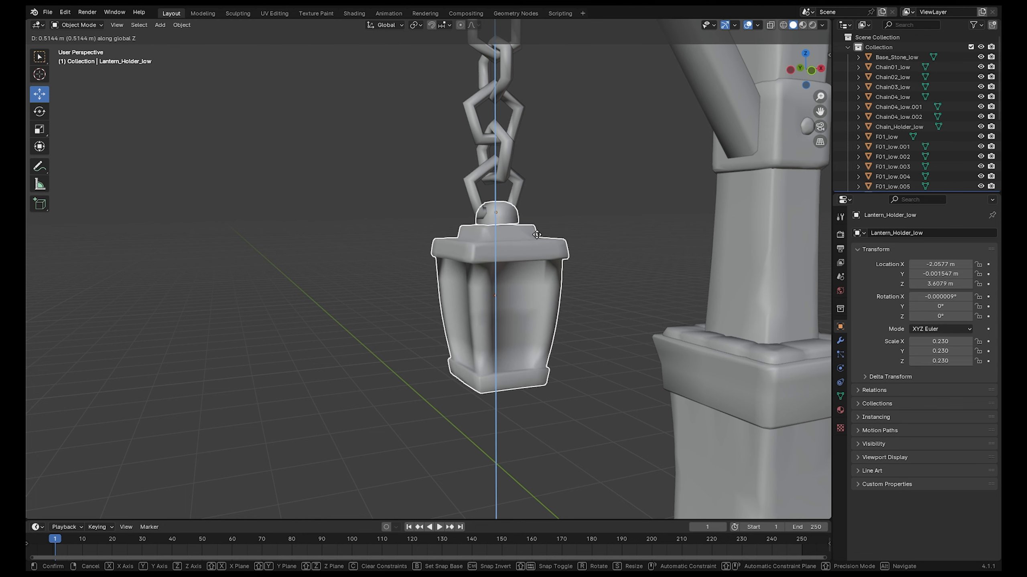
click(537, 234)
Step: Inspect the joint between holder and chain, and lower the lantern and holder about 0.005 m along Z
middle_drag(536, 234, 522, 230)
scroll(473, 243, up, 4)
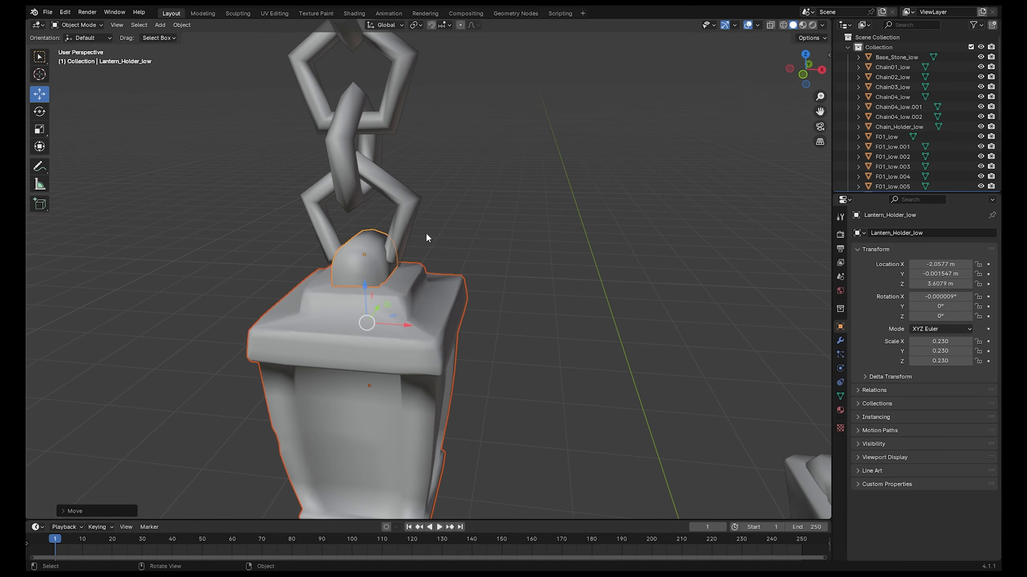
middle_drag(425, 233, 613, 363)
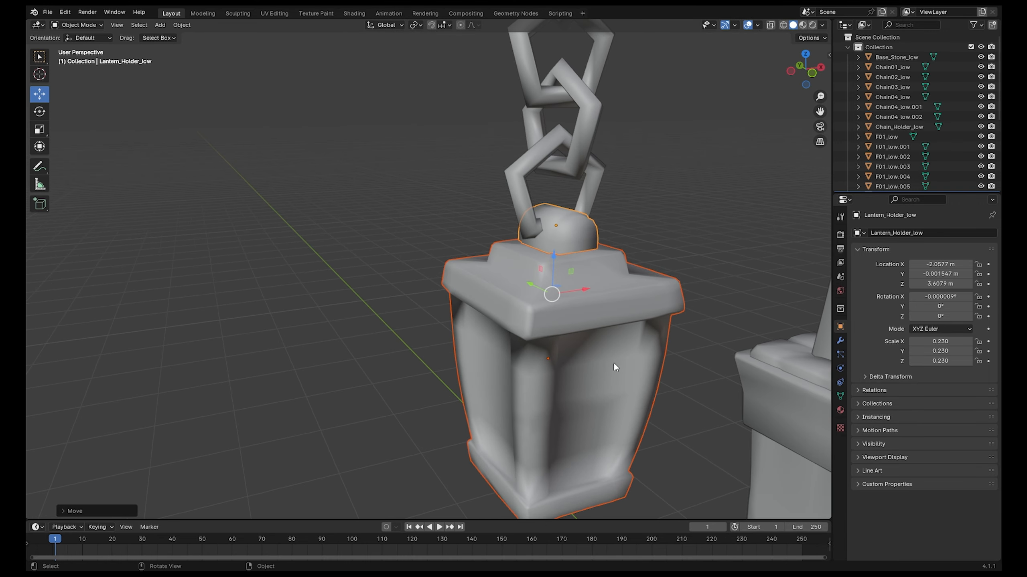
key(g)
key(z)
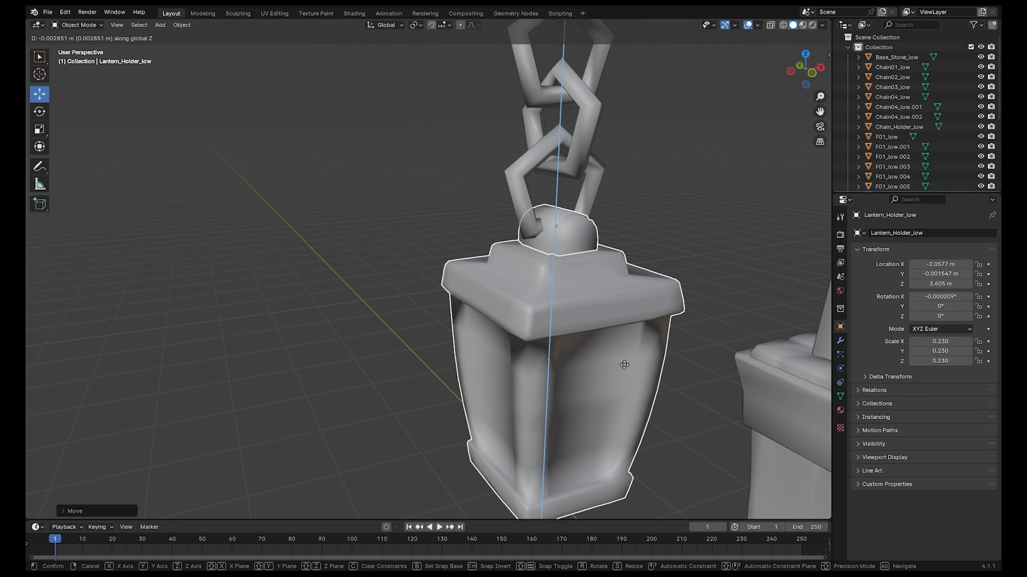
click(625, 365)
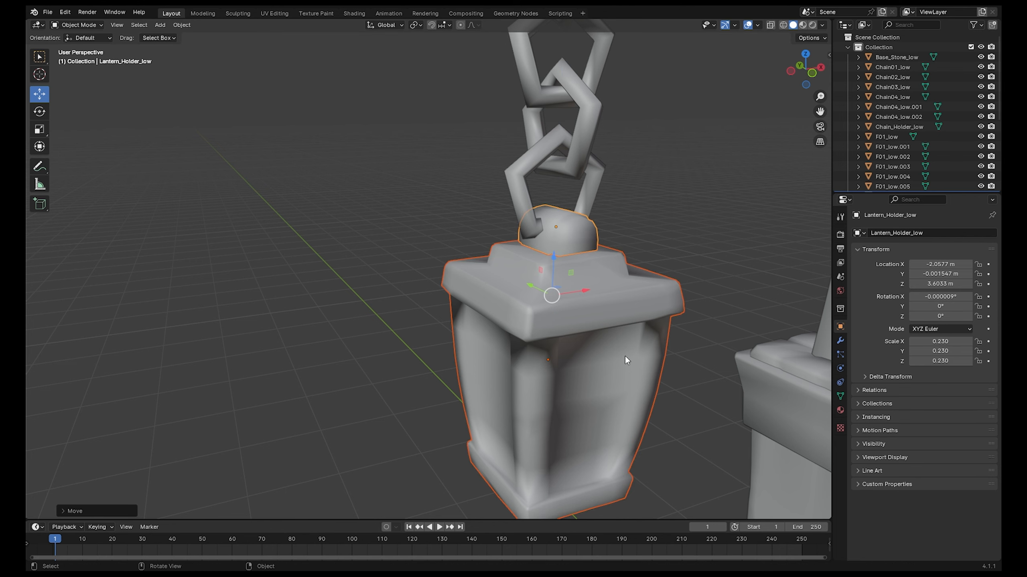
Step: Examine the complete lamp post with its lengthened chain and attached lantern from several angles
middle_drag(625, 357, 539, 276)
scroll(584, 279, down, 5)
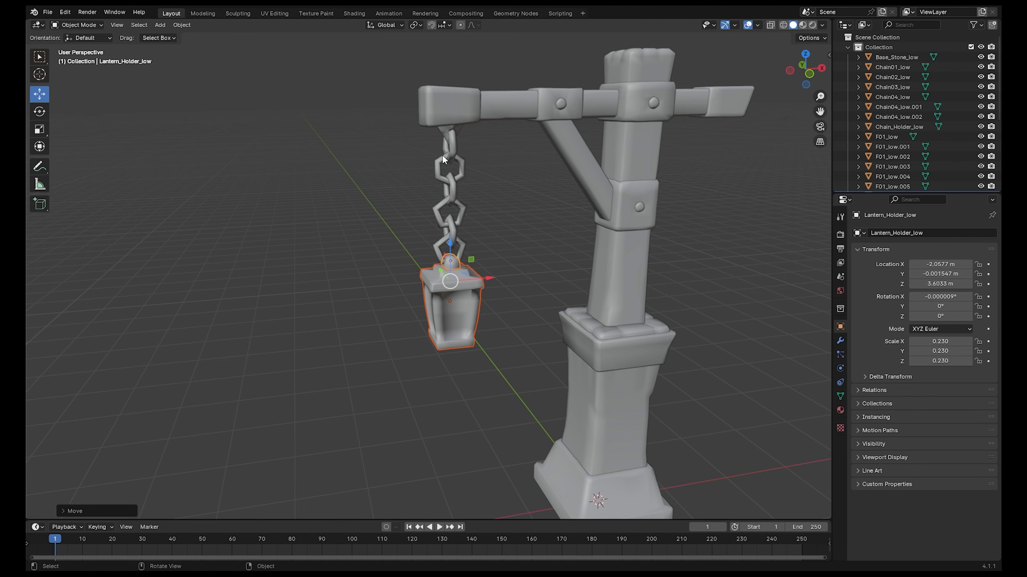
shift+middle_drag(531, 407, 444, 294)
scroll(448, 379, down, 1)
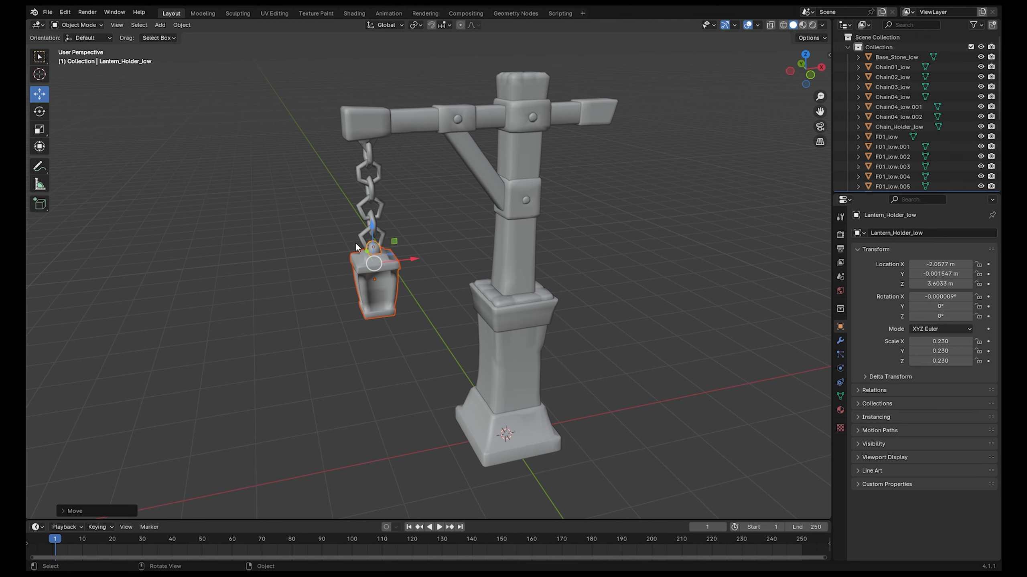
middle_drag(683, 315, 656, 318)
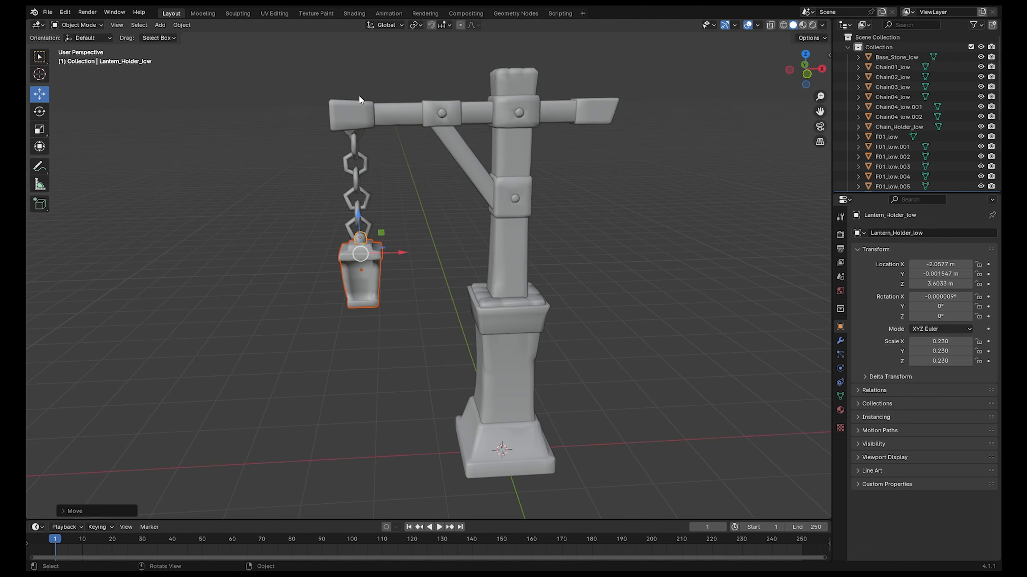
middle_drag(588, 249, 473, 223)
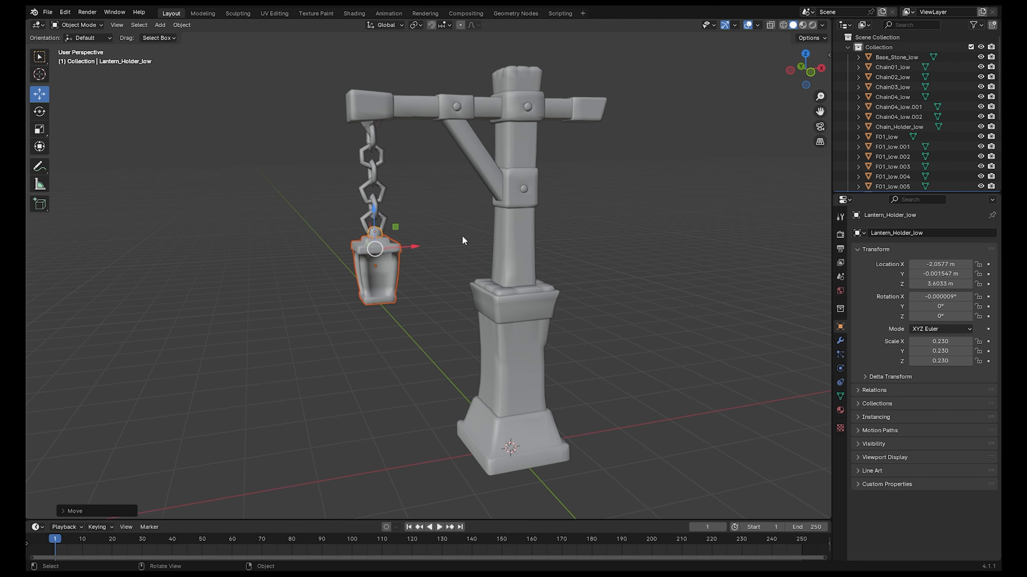
middle_drag(462, 240, 442, 237)
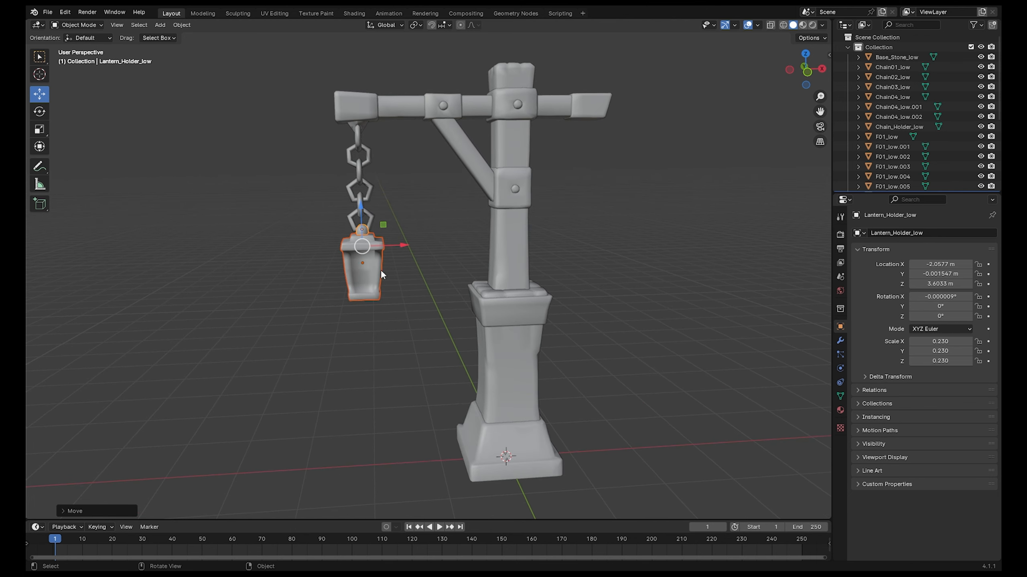
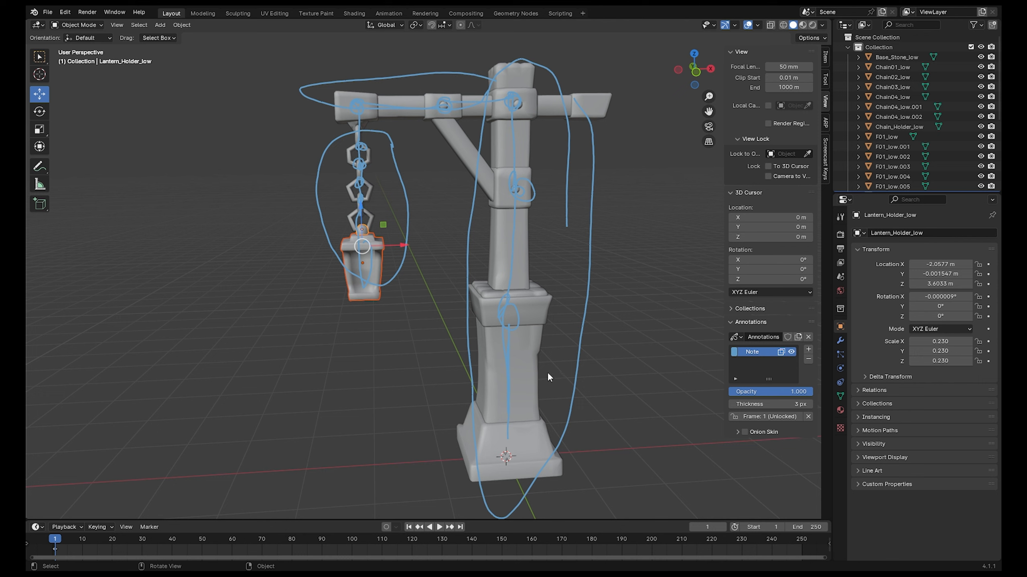
Step: Scribble a freehand annotation beside the lamp post, and remove the annotation note layer
mouse_move(171, 359)
mouse_down()
mouse_move(204, 367)
mouse_move(291, 422)
mouse_move(403, 441)
mouse_move(424, 401)
mouse_move(400, 345)
mouse_up()
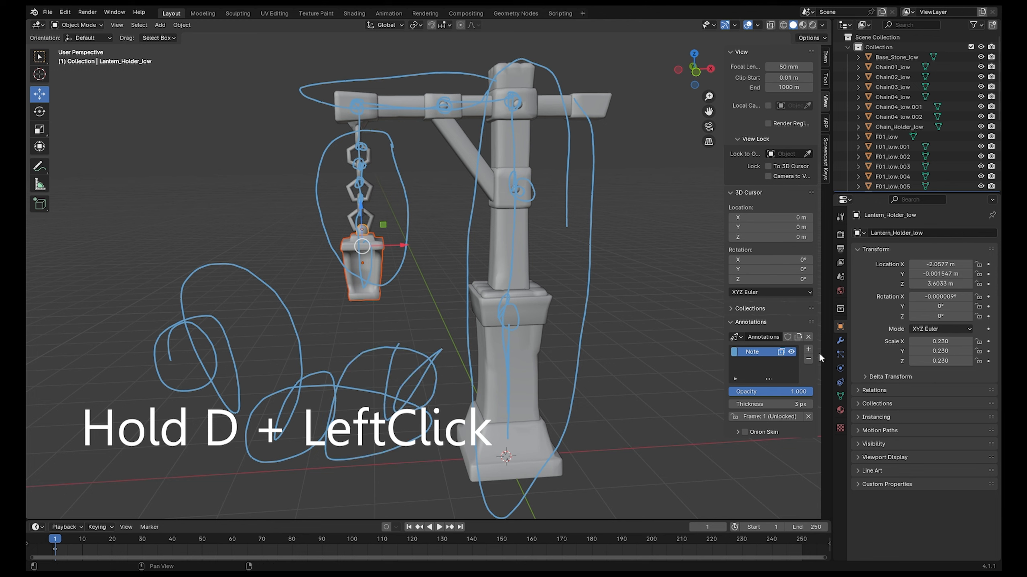
click(804, 360)
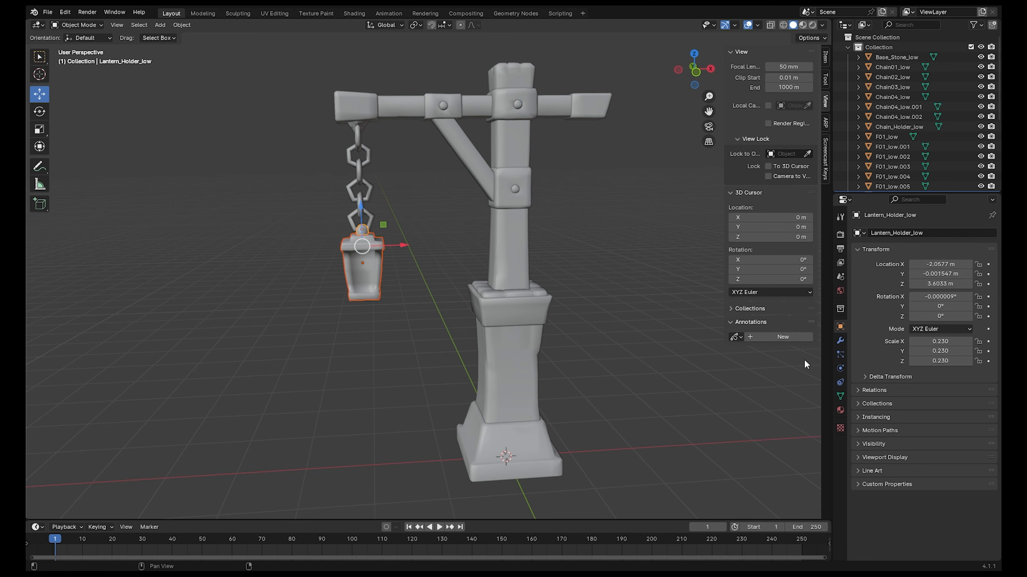
key(n)
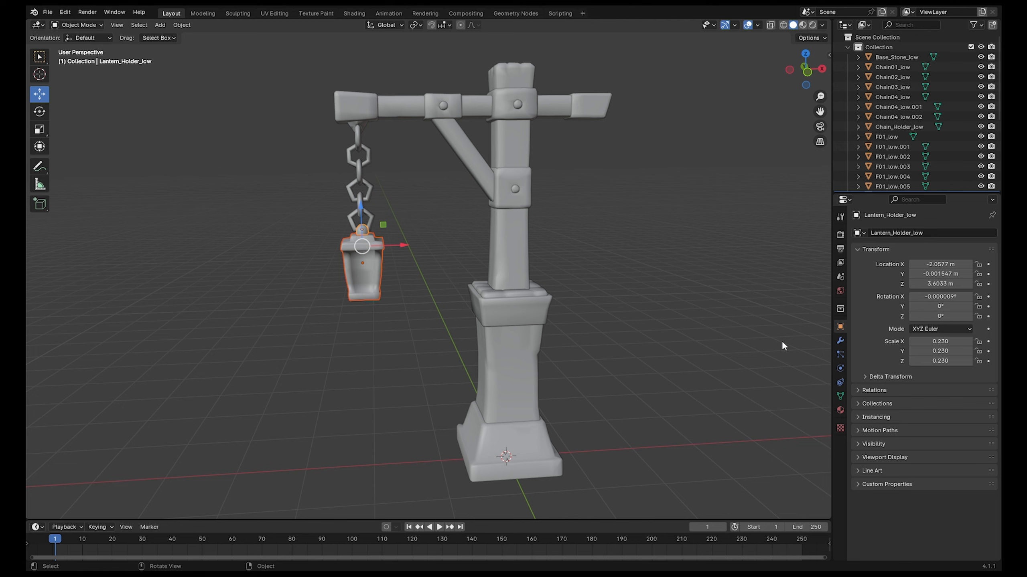
Step: Select the chain link just above the lowest one and switch to the UV Editing workspace
mouse_move(585, 256)
middle_down()
mouse_move(567, 256)
mouse_move(577, 259)
middle_up()
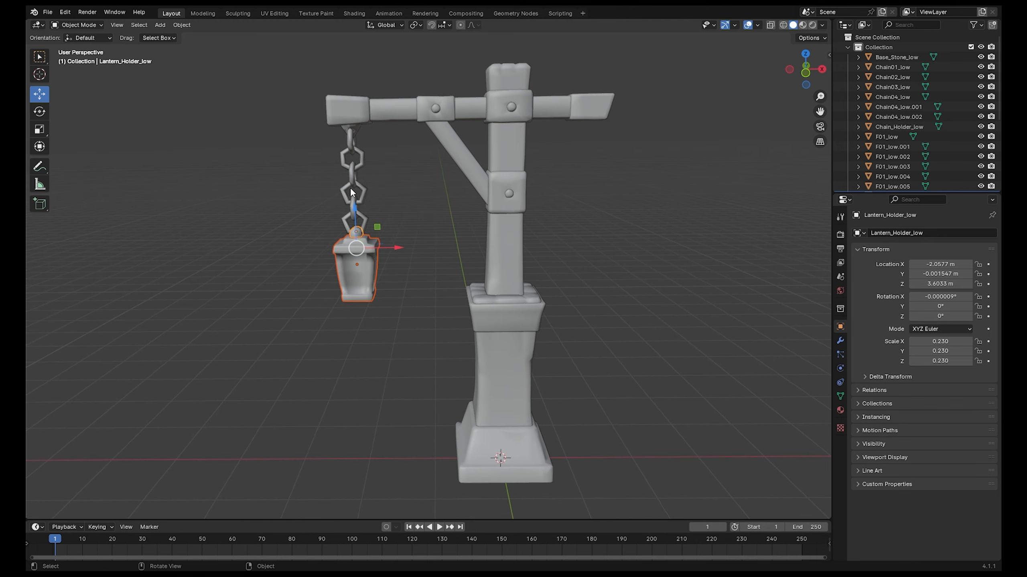
scroll(350, 187, up, 3)
mouse_move(364, 210)
middle_down()
mouse_move(394, 215)
mouse_move(364, 206)
middle_up()
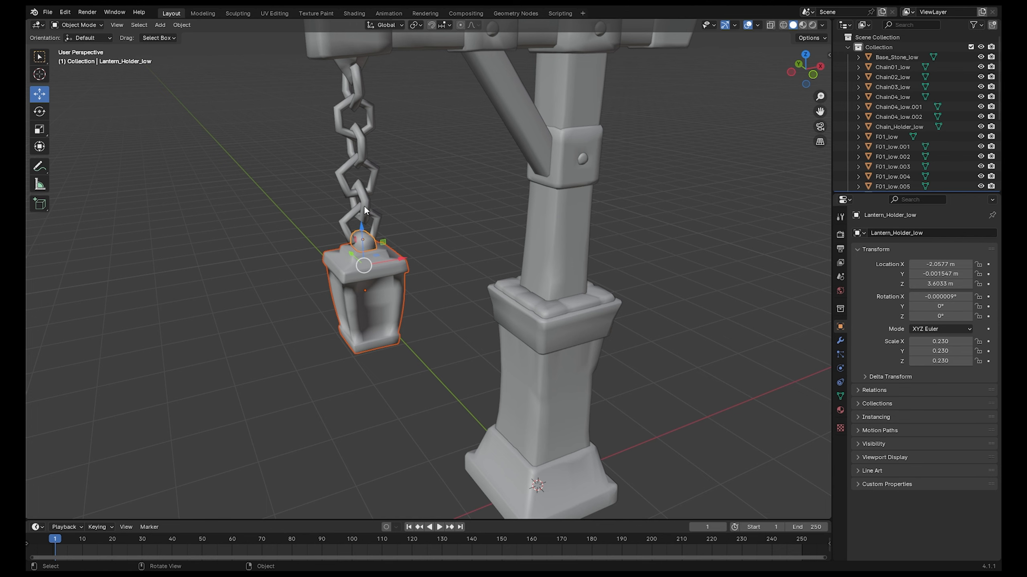
click(364, 206)
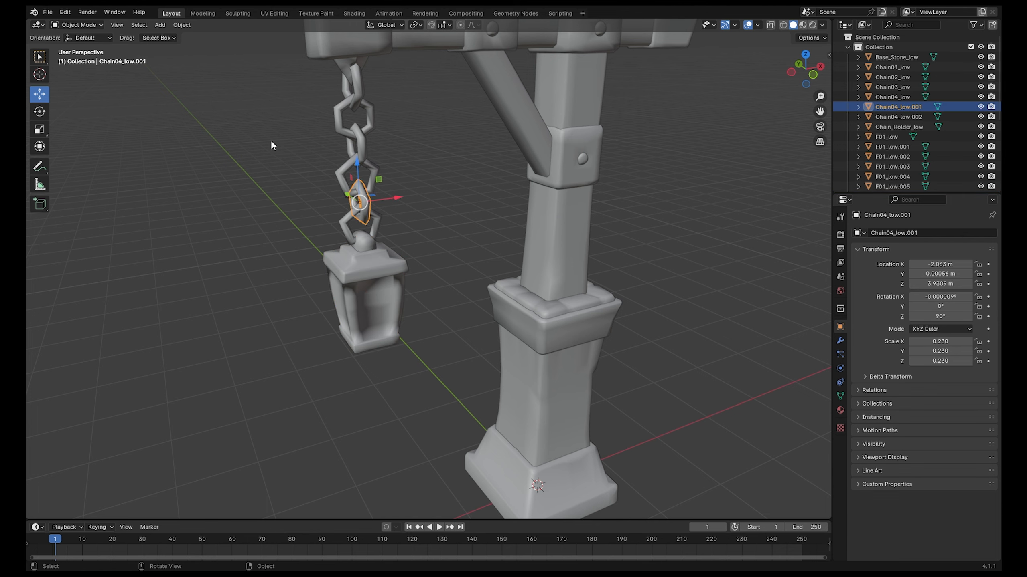
click(274, 13)
scroll(633, 195, up, 2)
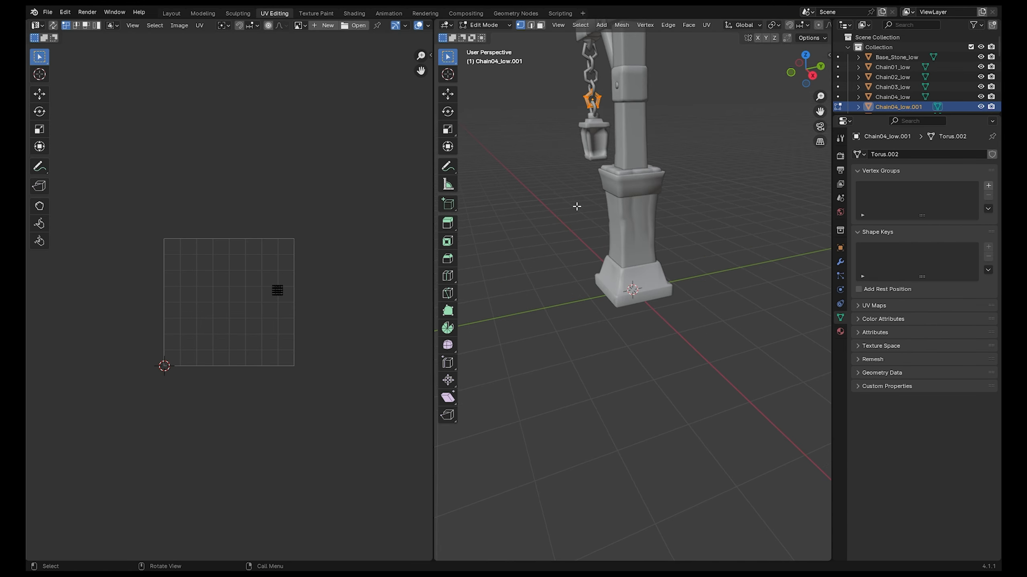
Step: Select the lowest chain link instead, edit its mesh, and examine where its UVs lie in the UV grid
scroll(576, 206, down, 3)
middle_drag(576, 206, 617, 291)
scroll(602, 300, up, 3)
shift+middle_drag(617, 291, 614, 267)
click(645, 211)
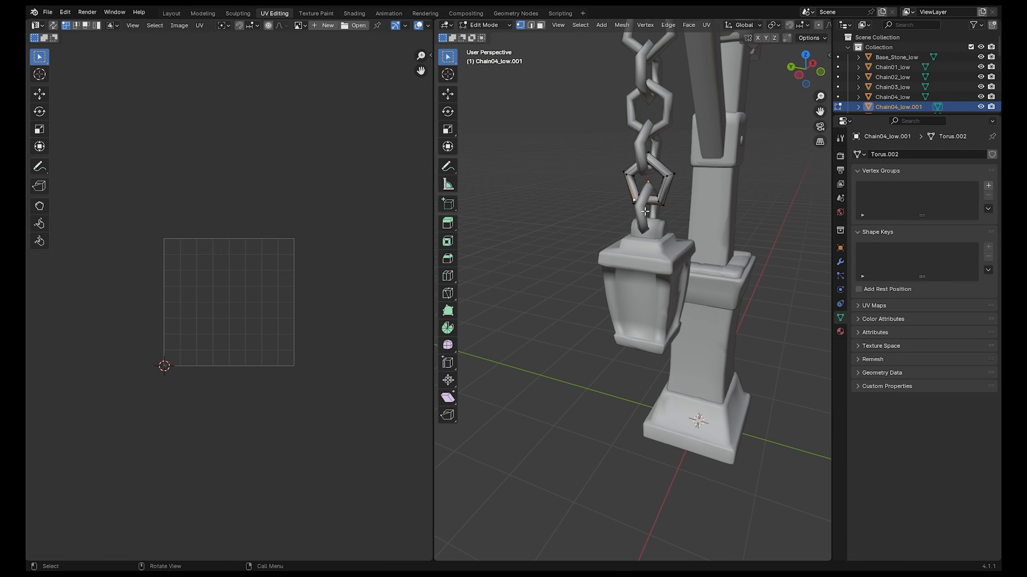
click(639, 215)
key(Tab)
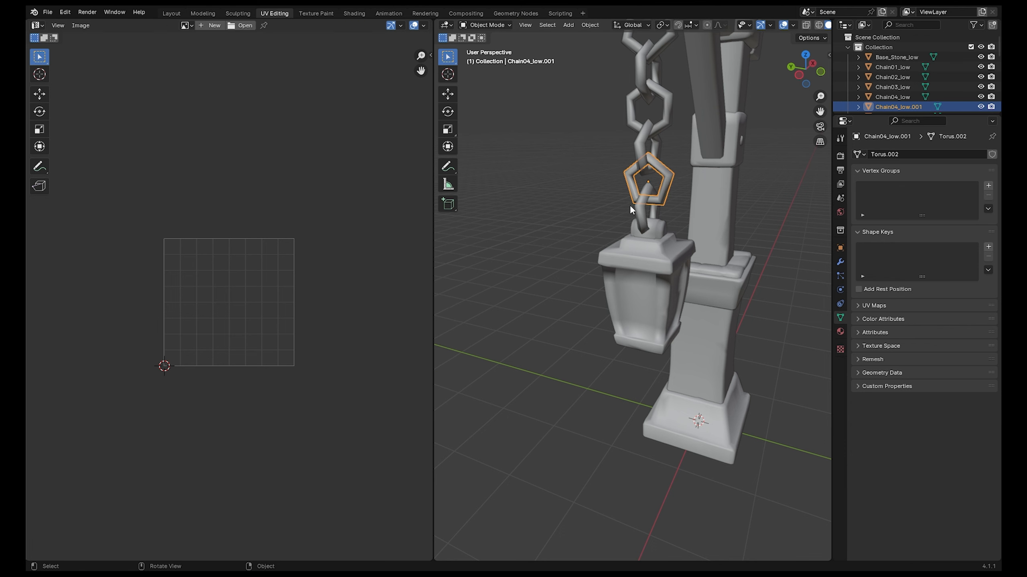
click(638, 206)
key(Tab)
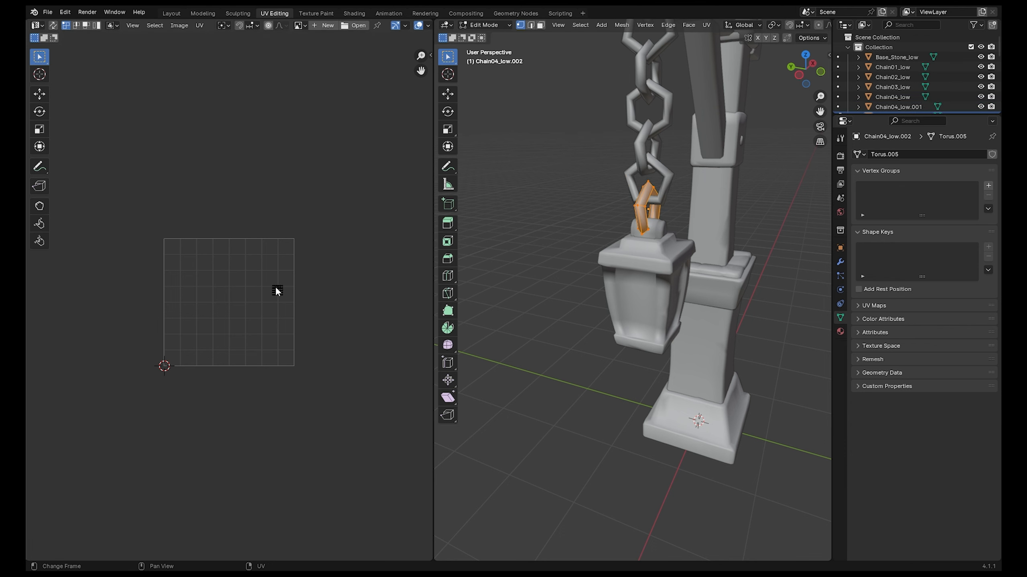
scroll(265, 298, up, 4)
scroll(266, 298, down, 1)
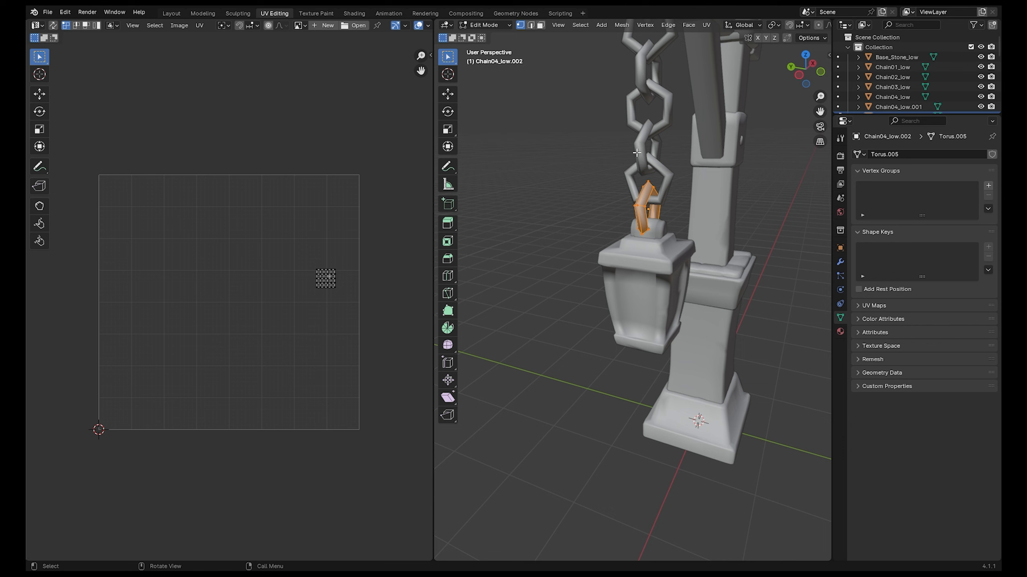
Step: Edit the mesh of the third chain link from the bottom, examine where its UVs lie, and return to Object Mode
key(Tab)
click(642, 146)
key(Tab)
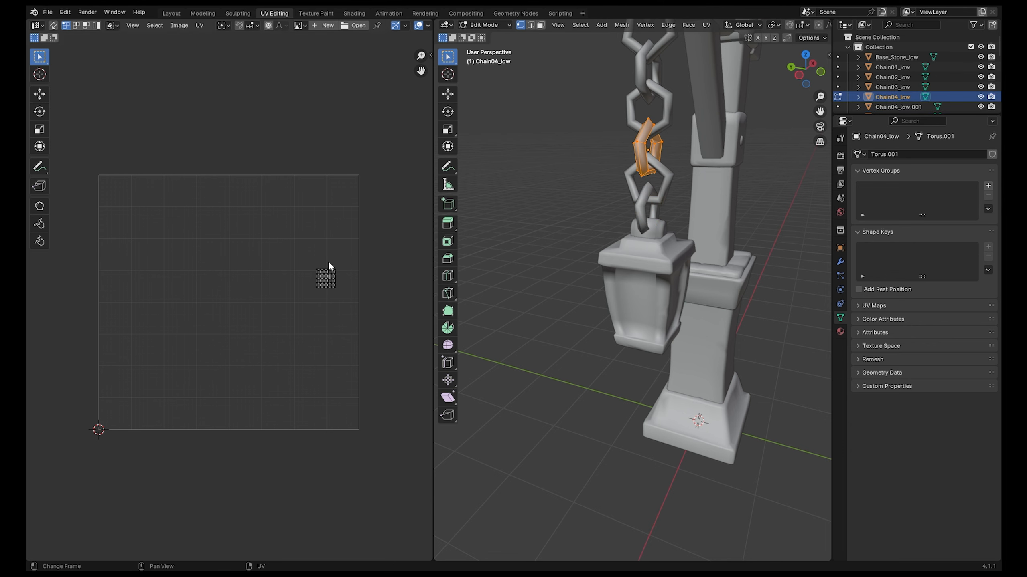
key(Tab)
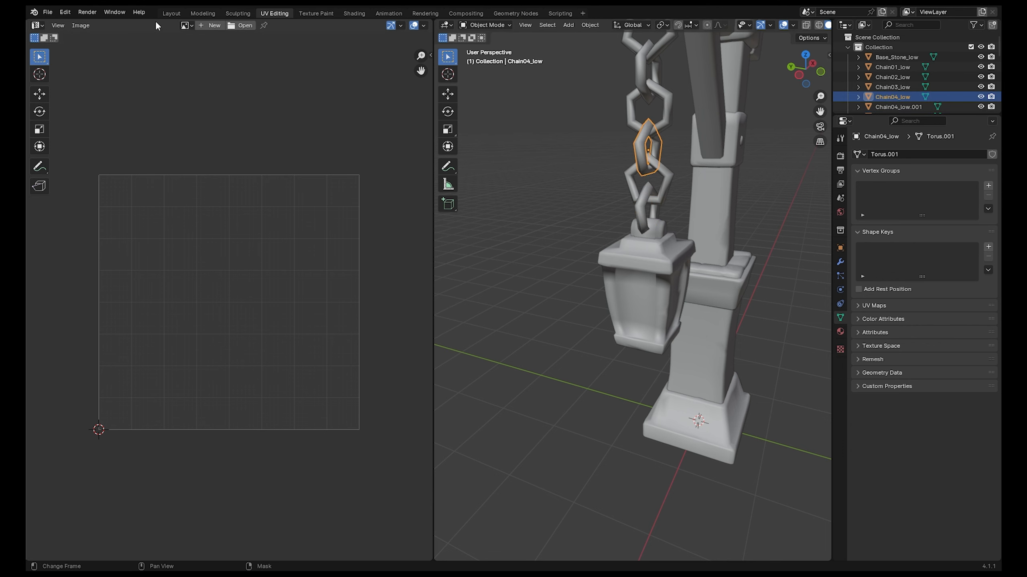
Step: Switch back to the Layout workspace and bring the whole lamp post into view from the front
click(171, 13)
middle_drag(282, 139, 435, 214)
scroll(435, 219, down, 4)
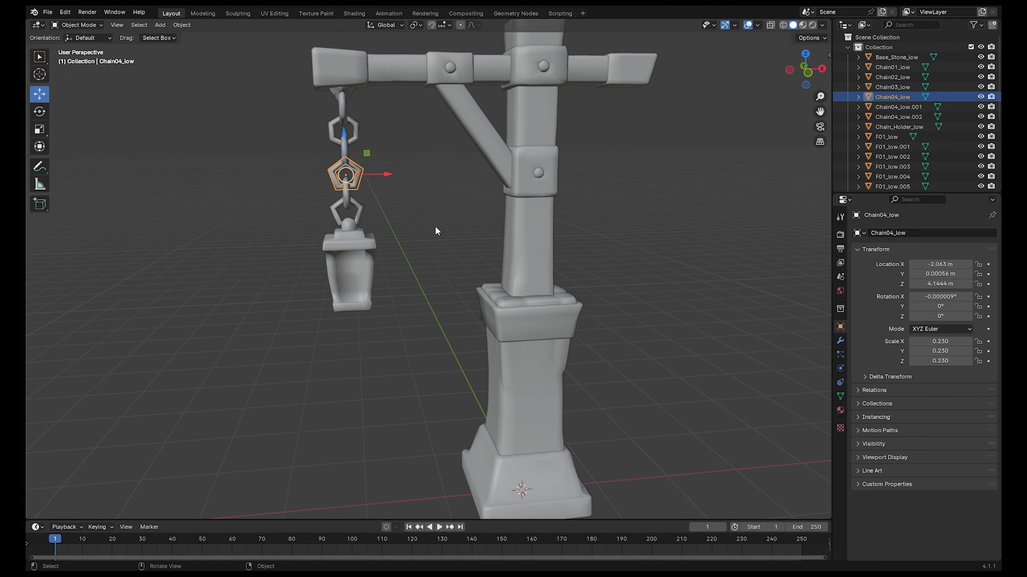
middle_drag(555, 344, 571, 316)
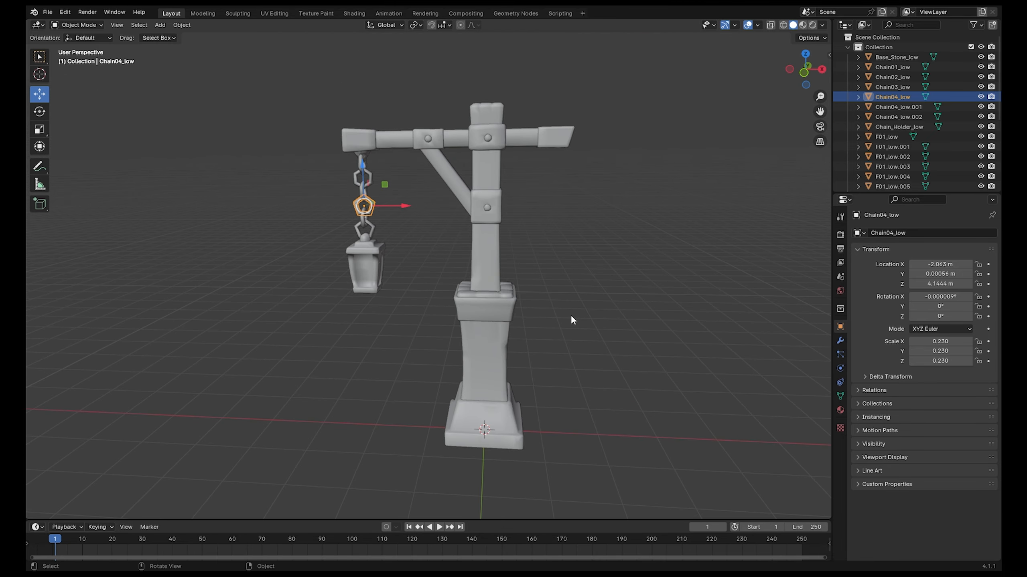
click(476, 356)
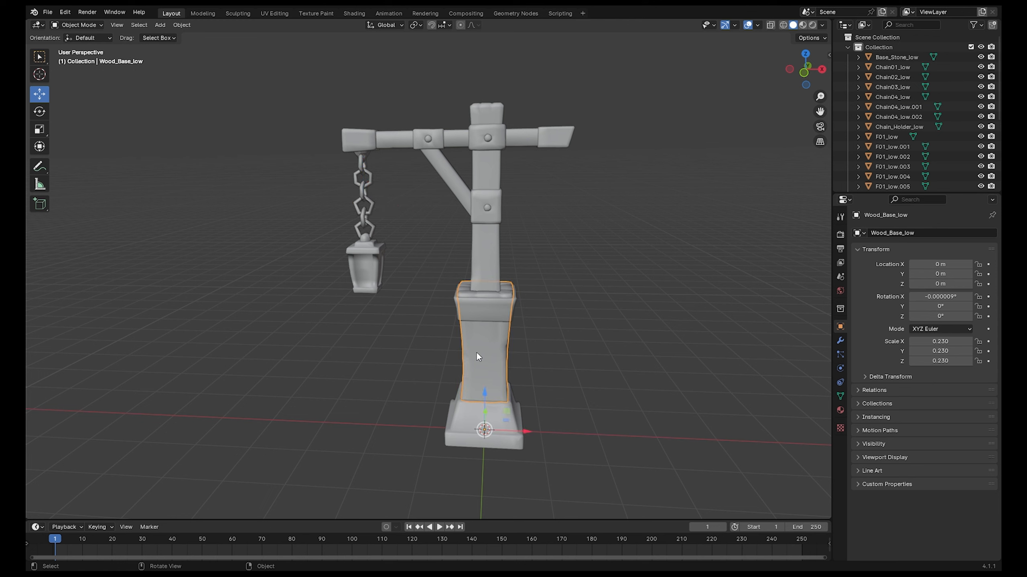
key(a)
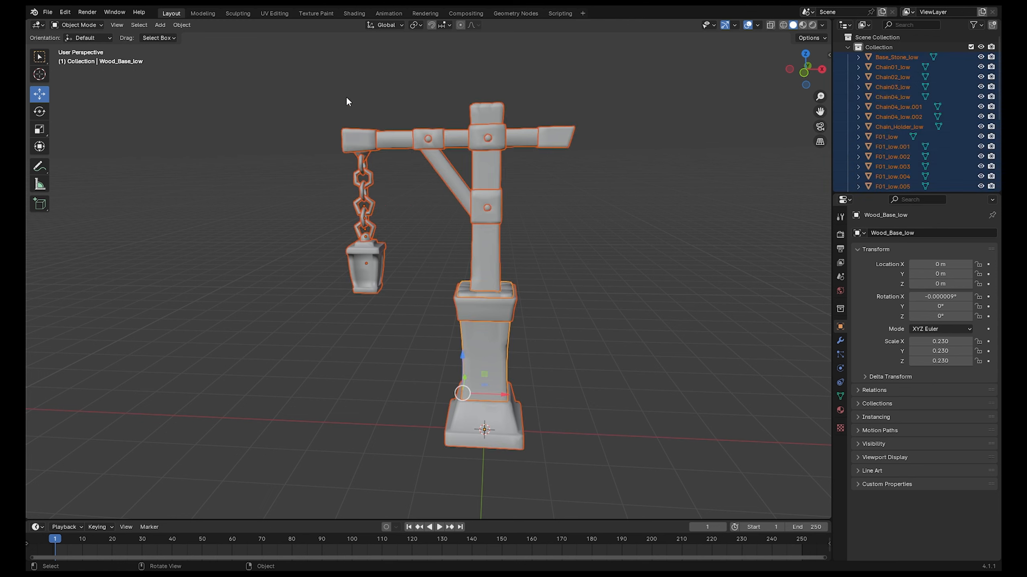
click(182, 25)
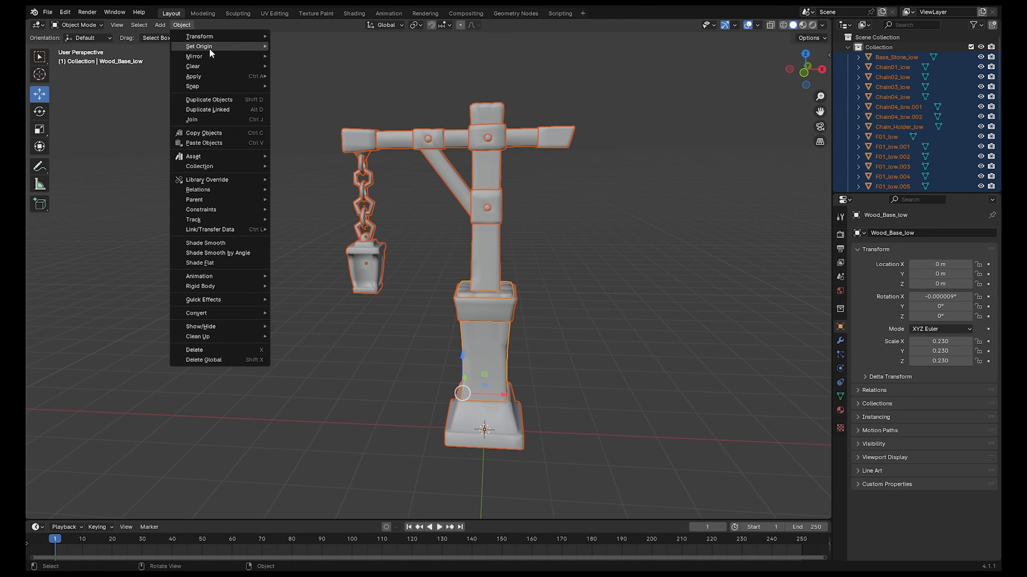
click(636, 394)
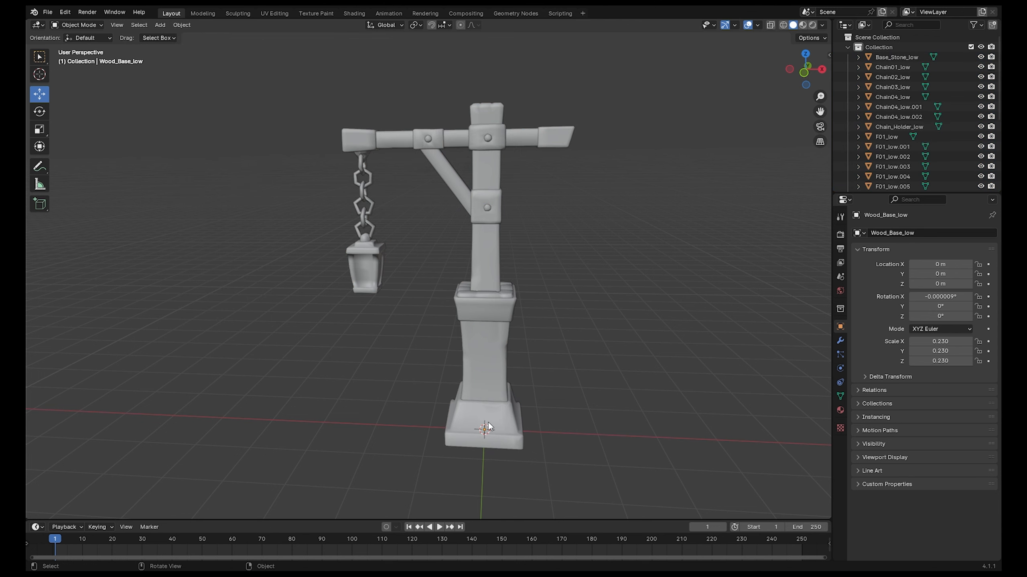
Step: Select all lamp post parts with the stone base active and set each part's origin to its geometry
click(489, 427)
key(a)
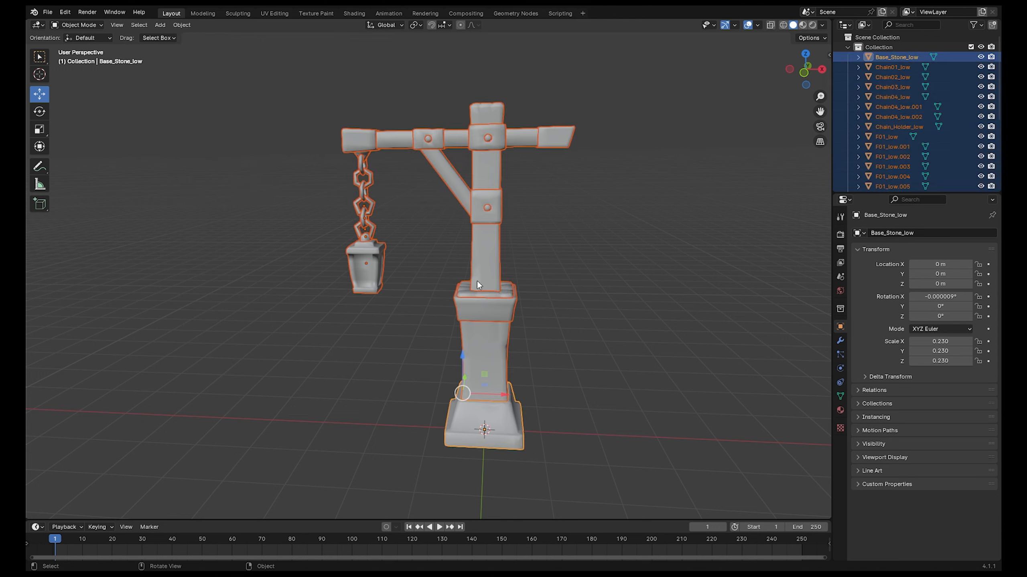
click(178, 26)
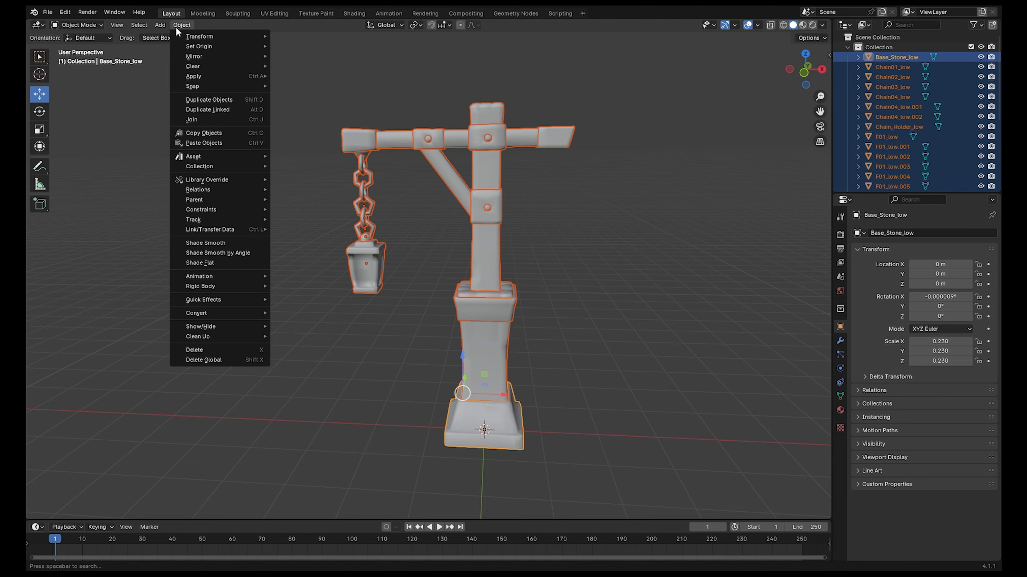
mouse_move(198, 47)
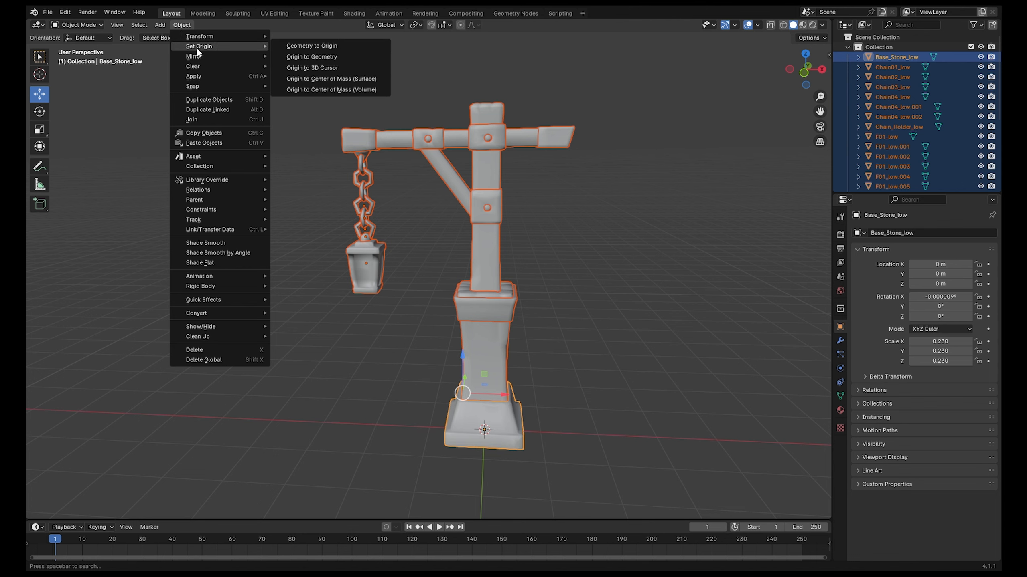
click(319, 57)
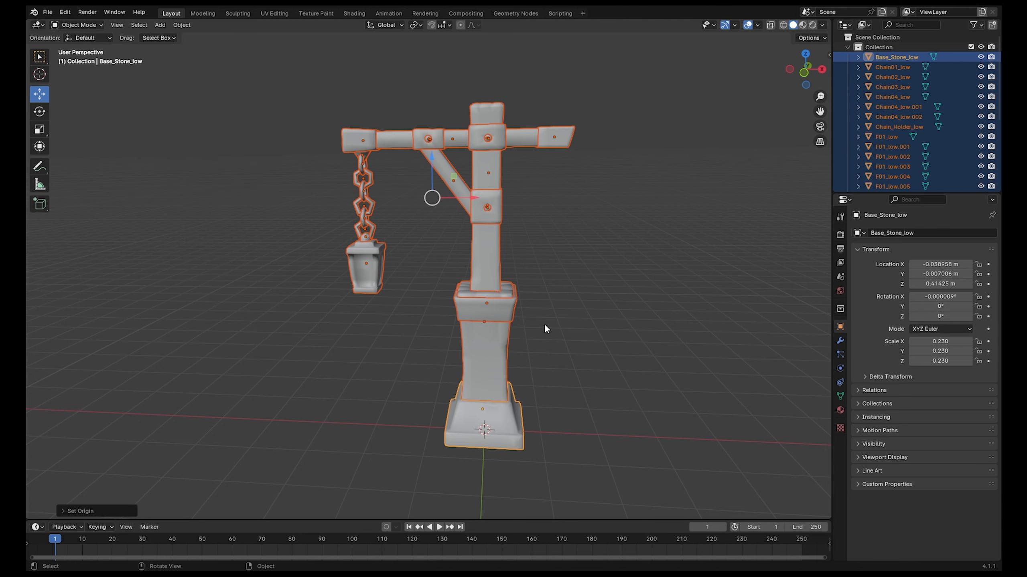
Step: Join all the selected lamp post parts into a single mesh object and select it
middle_drag(545, 327, 551, 283)
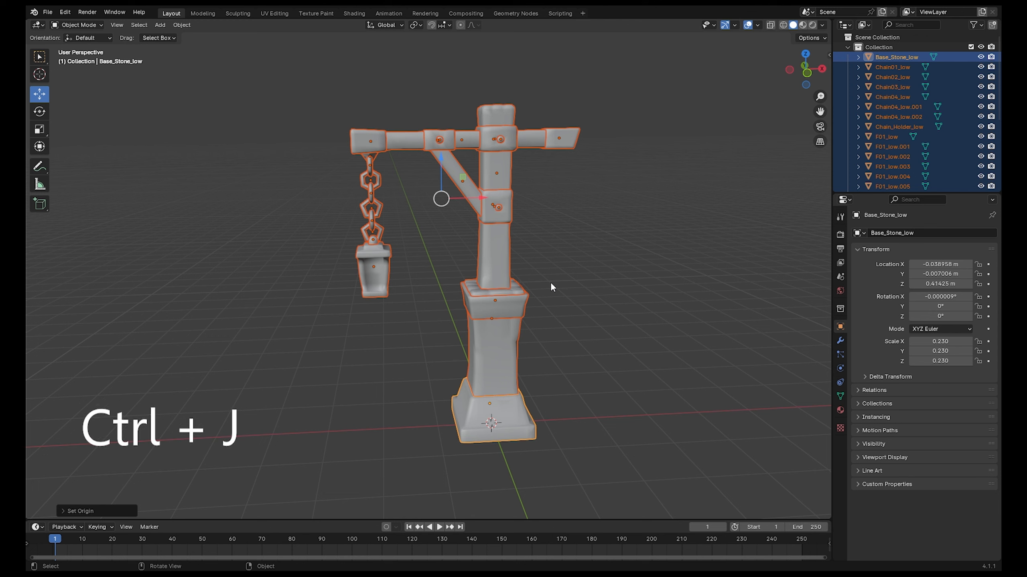
key(ctrl+j)
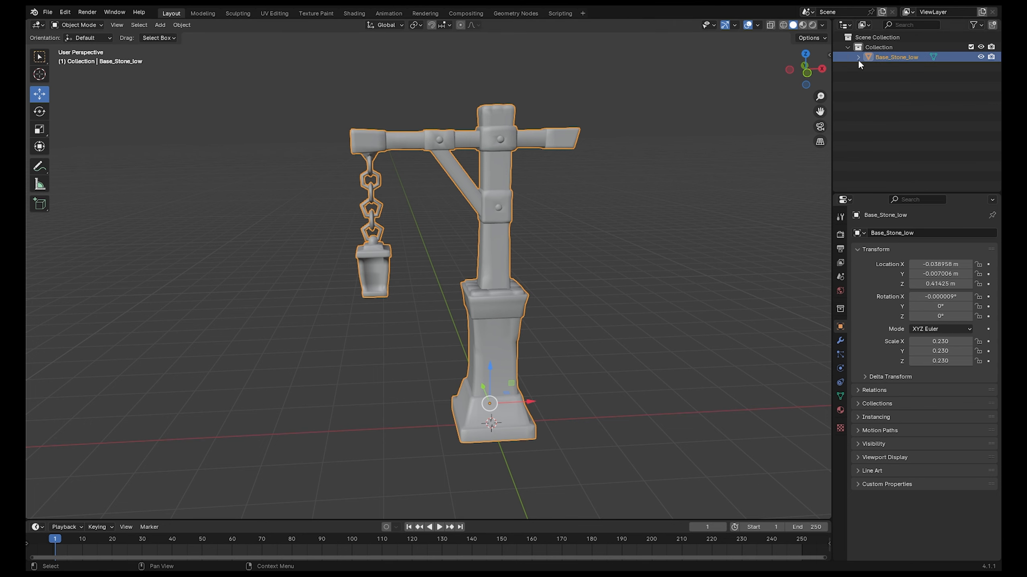
mouse_move(621, 308)
middle_down()
mouse_move(590, 307)
mouse_move(606, 308)
middle_up()
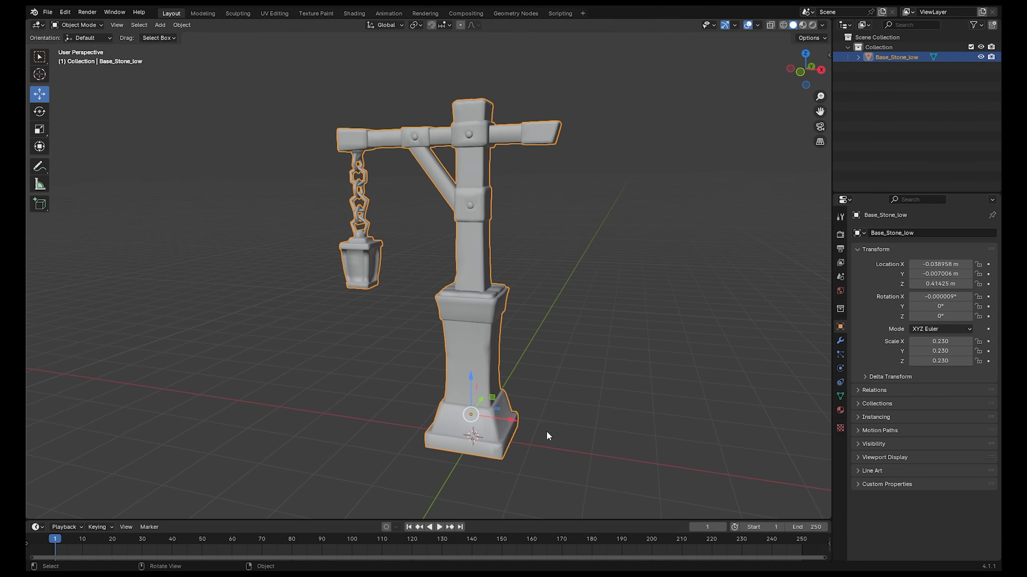
middle_drag(547, 432, 541, 398)
click(613, 295)
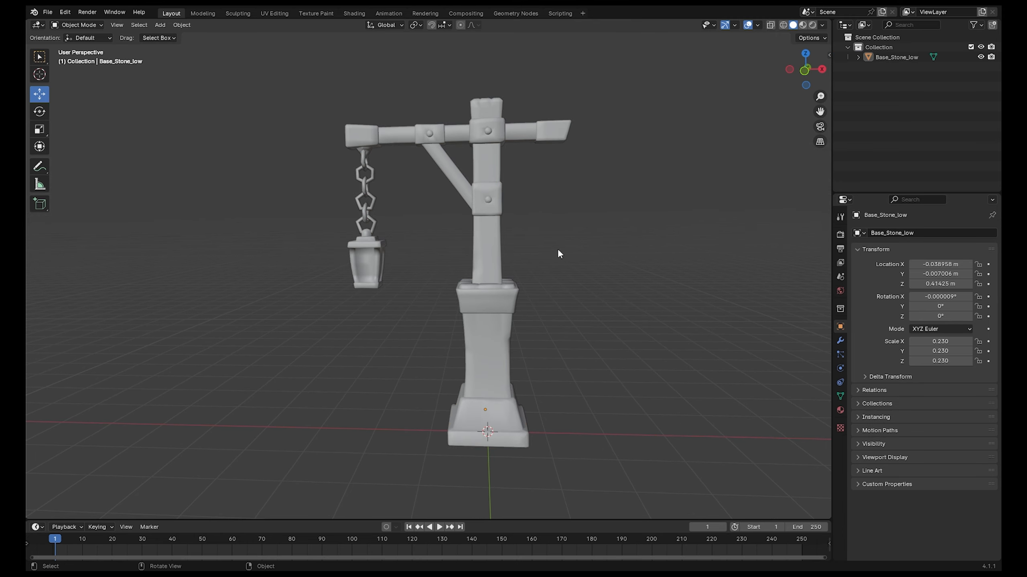
middle_drag(558, 248, 564, 264)
click(476, 353)
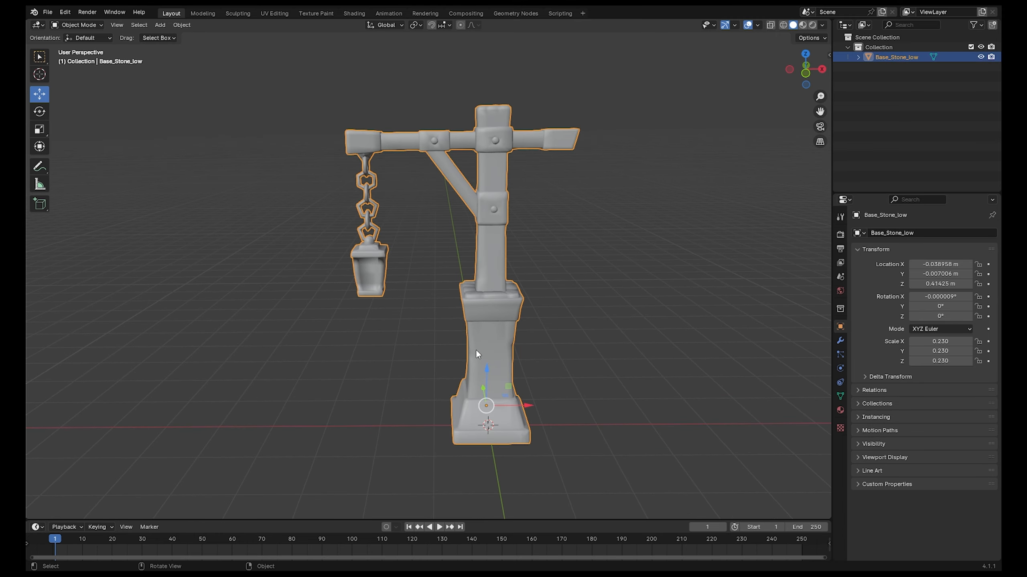
Step: Add an armature at the base of the lamp post and display the viewport in wireframe shading
key(shift+a)
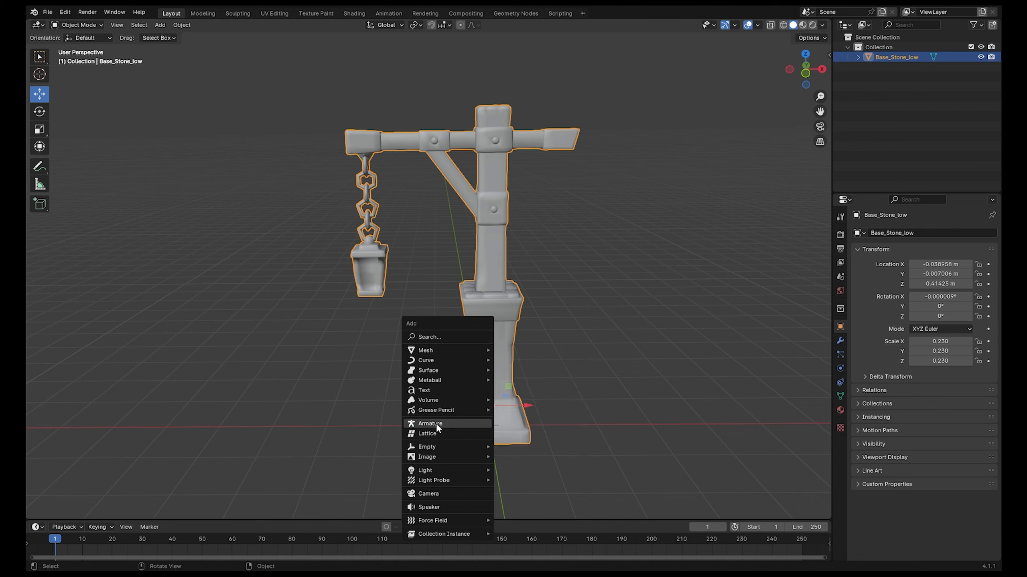
click(447, 425)
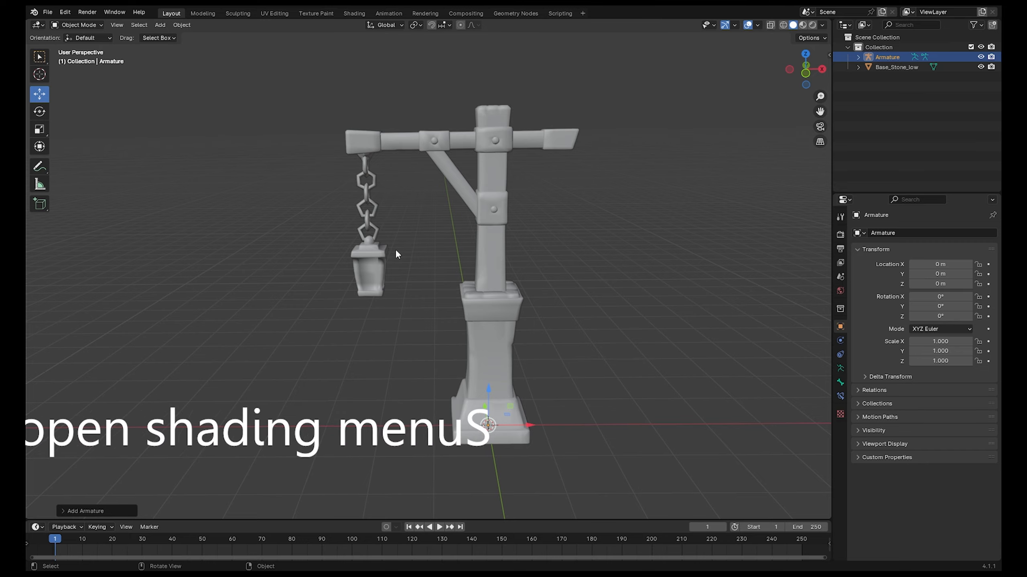
key(z)
click(474, 320)
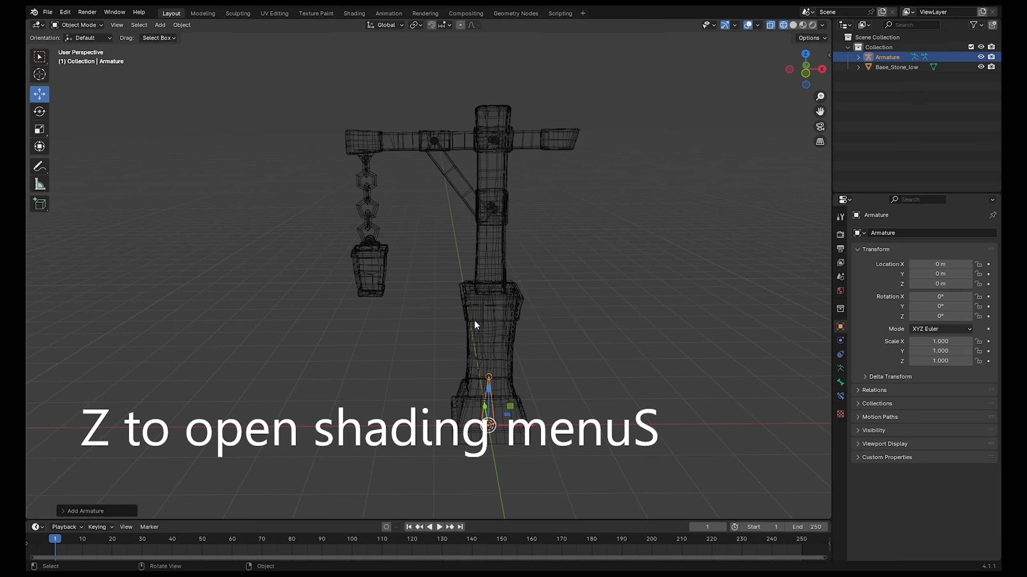
Step: Put the armature in Edit Mode and raise the bone's tip about 1.5 m along Z, to near the top of the wide lower post
middle_drag(558, 326, 564, 302)
scroll(613, 382, up, 3)
shift+middle_drag(613, 382, 457, 309)
middle_drag(461, 394, 577, 298)
scroll(576, 300, down, 2)
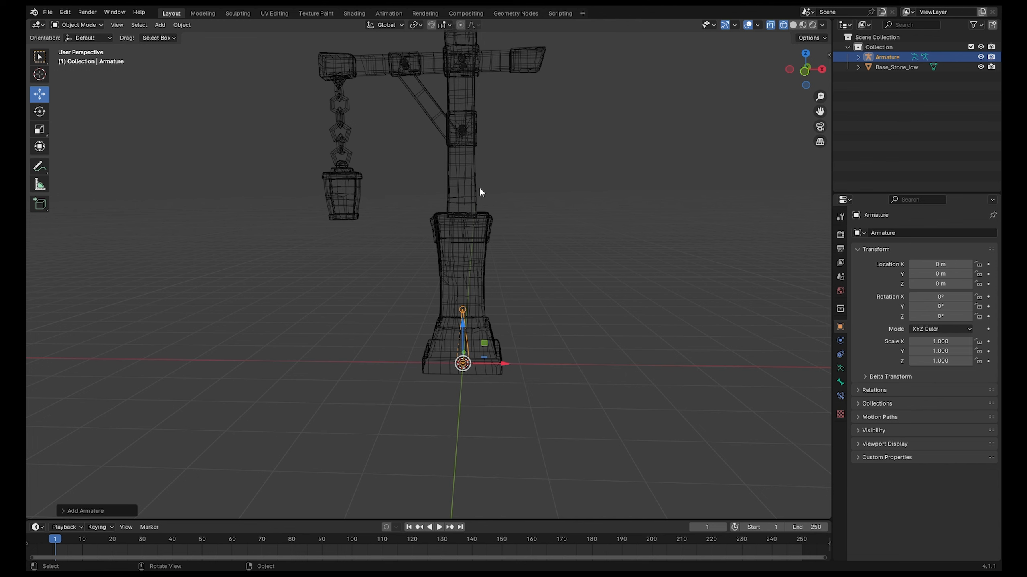
scroll(507, 176, up, 2)
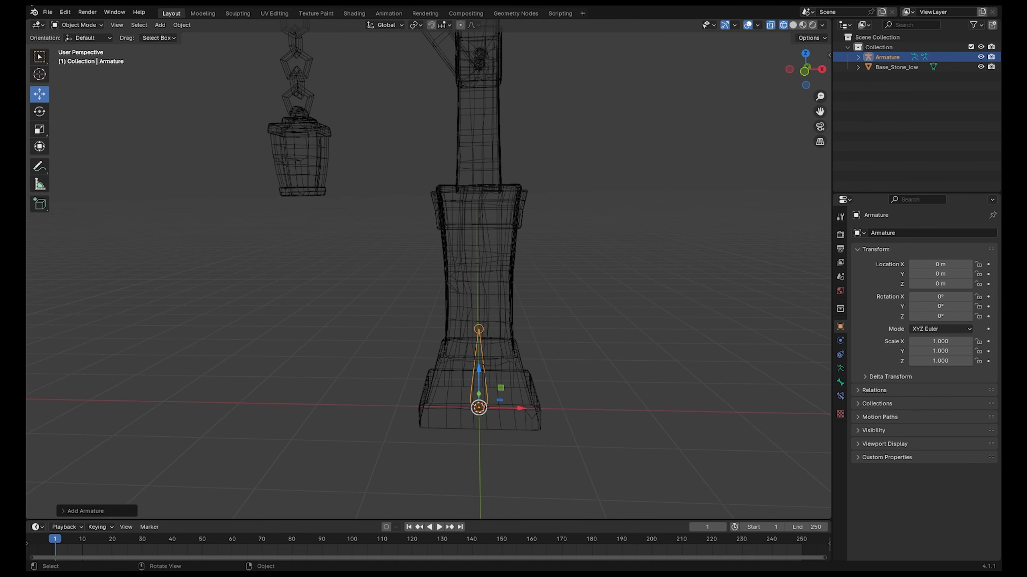
click(69, 23)
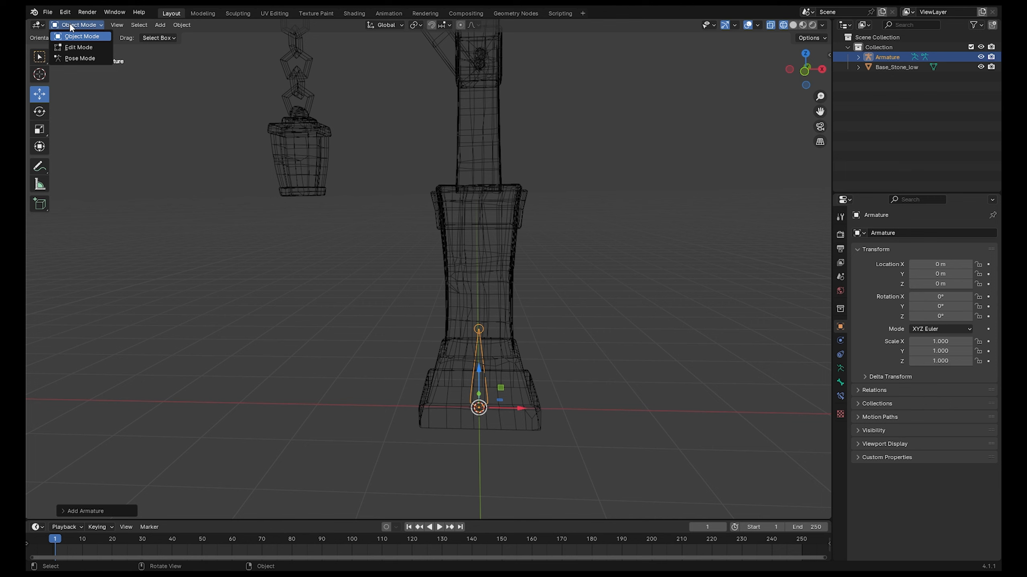
click(73, 47)
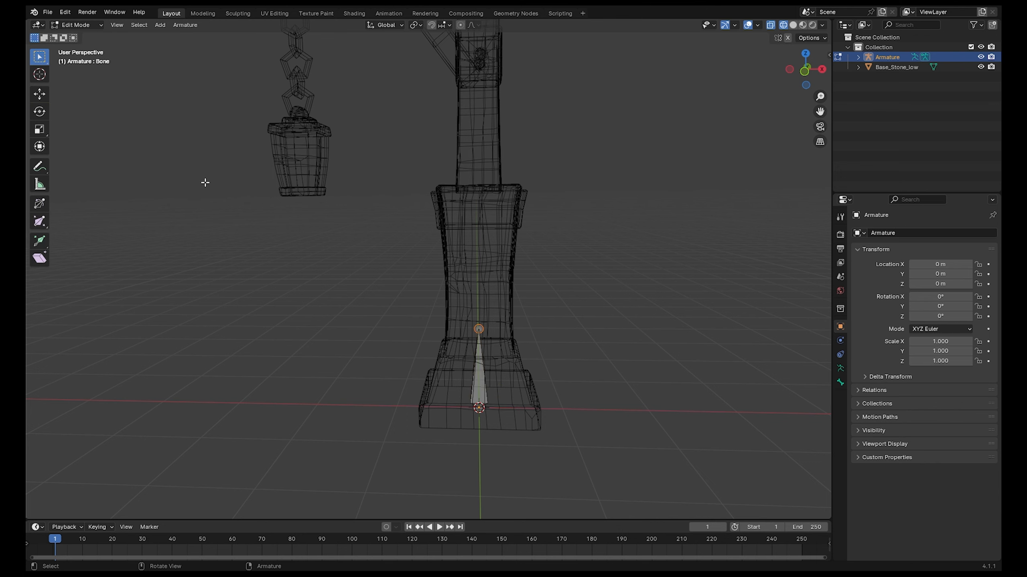
middle_drag(699, 316, 691, 317)
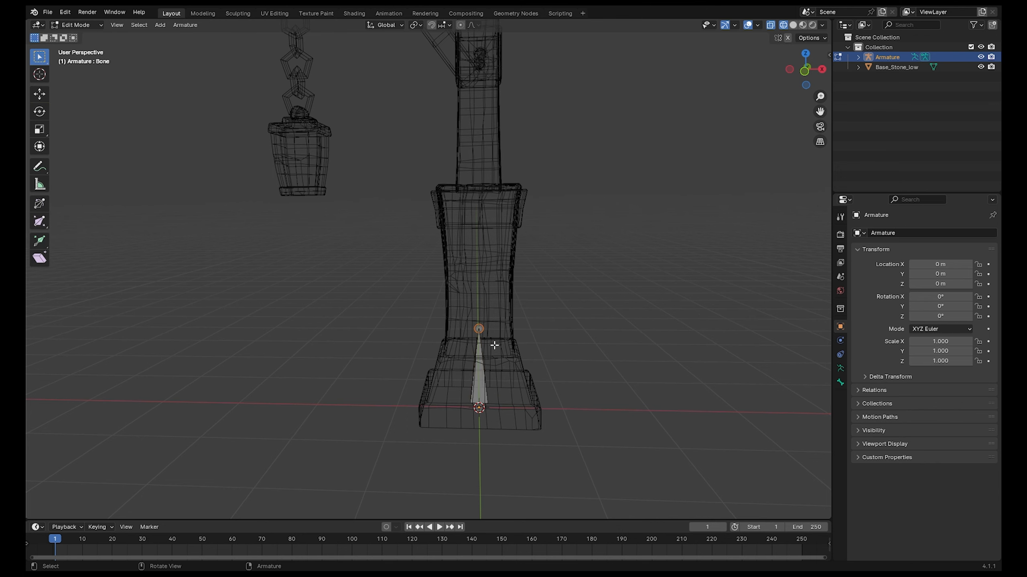
scroll(561, 357, up, 1)
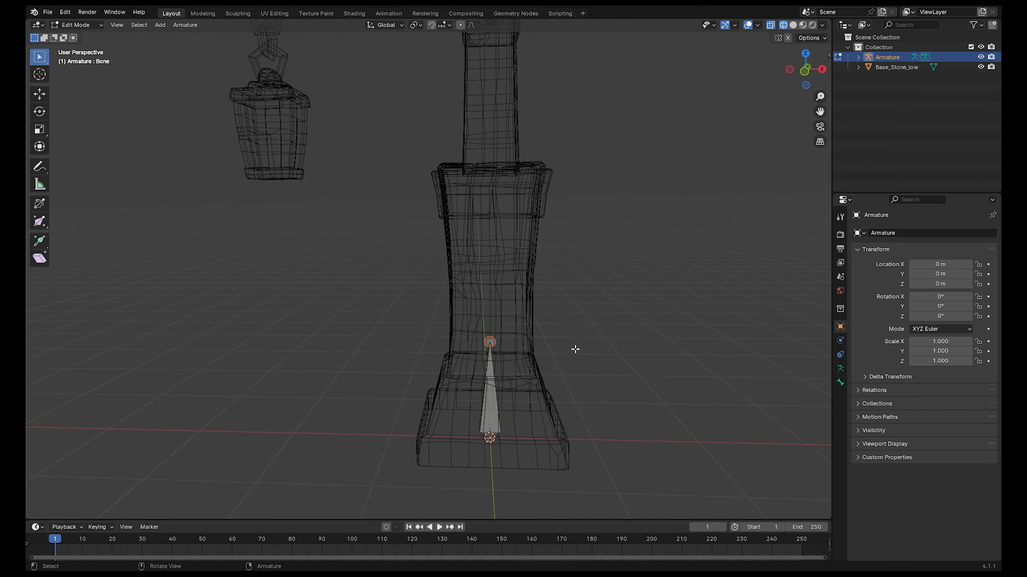
key(g)
key(z)
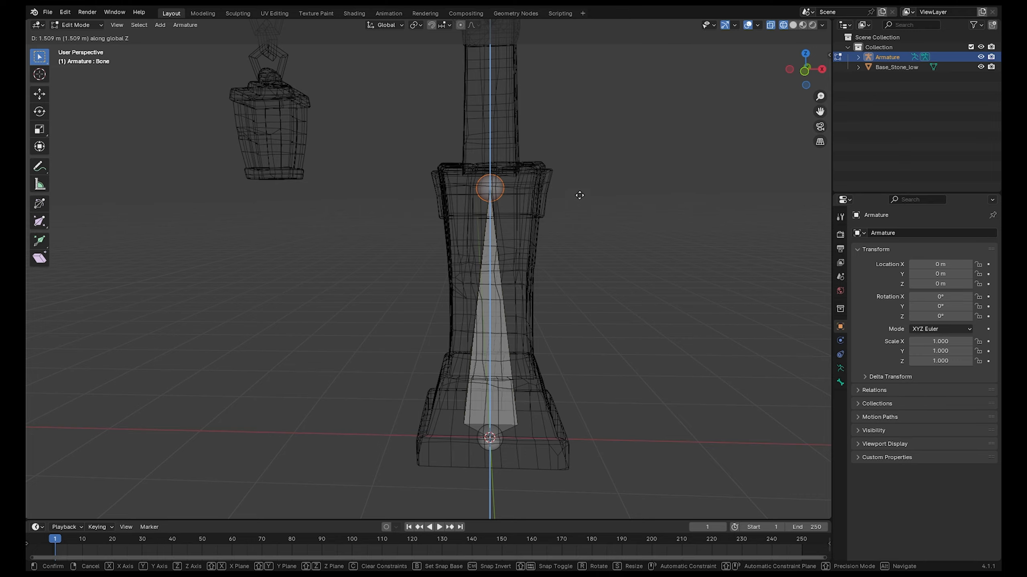
click(578, 199)
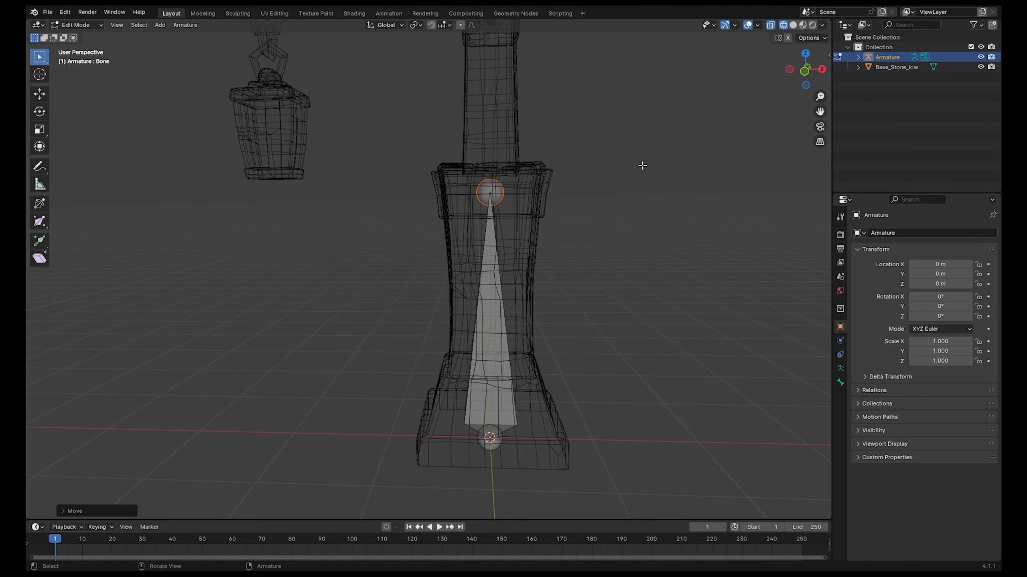
Step: Extrude a second bone from the tip straight up along Z to the bracket where the diagonal brace meets the post
scroll(617, 351, down, 4)
middle_drag(616, 351, 618, 377)
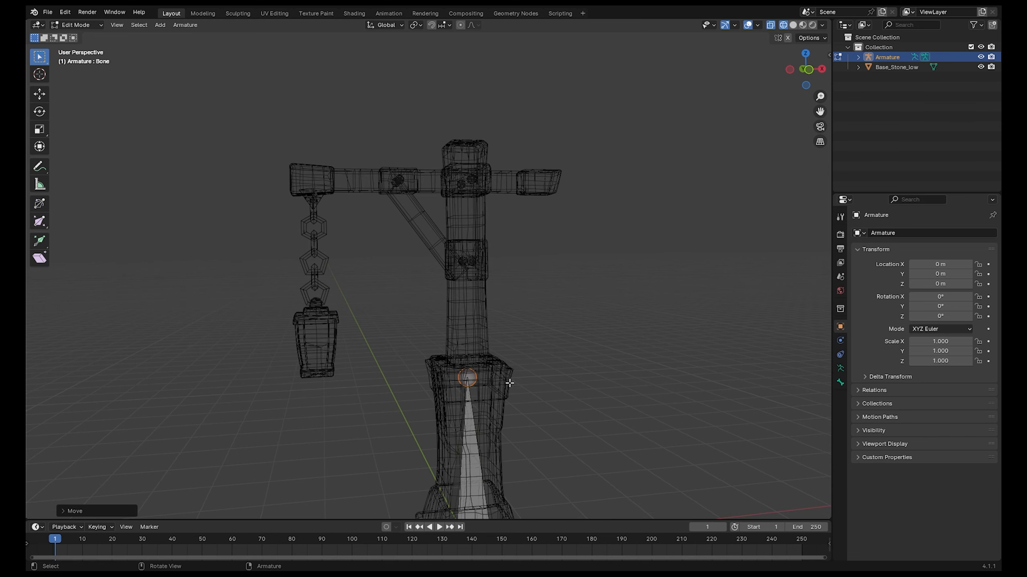
key(e)
key(z)
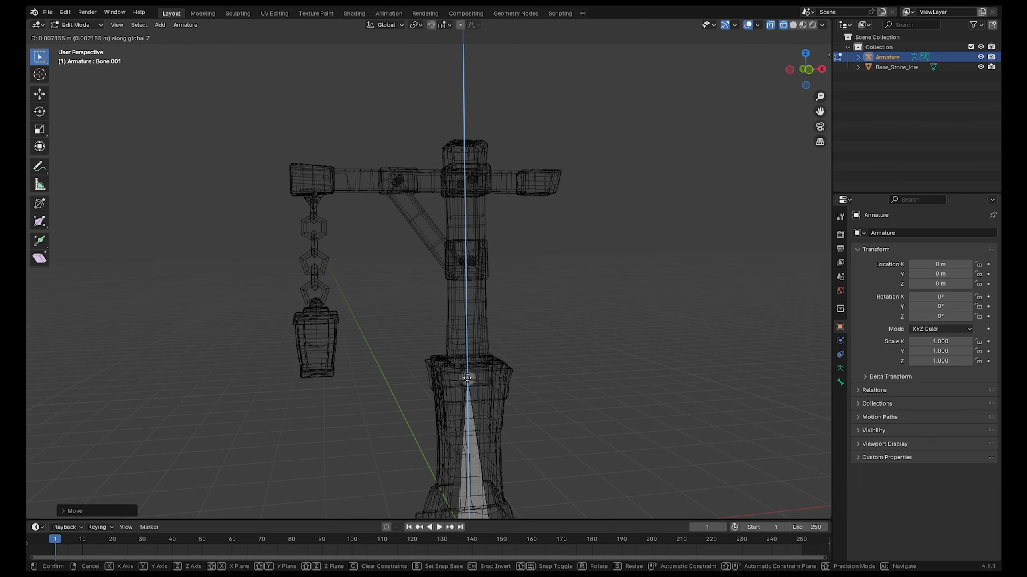
click(470, 263)
Step: Extrude a third bone about 1.17 m up along Z to the bracket where the post meets the crossbeam
middle_drag(555, 263, 541, 266)
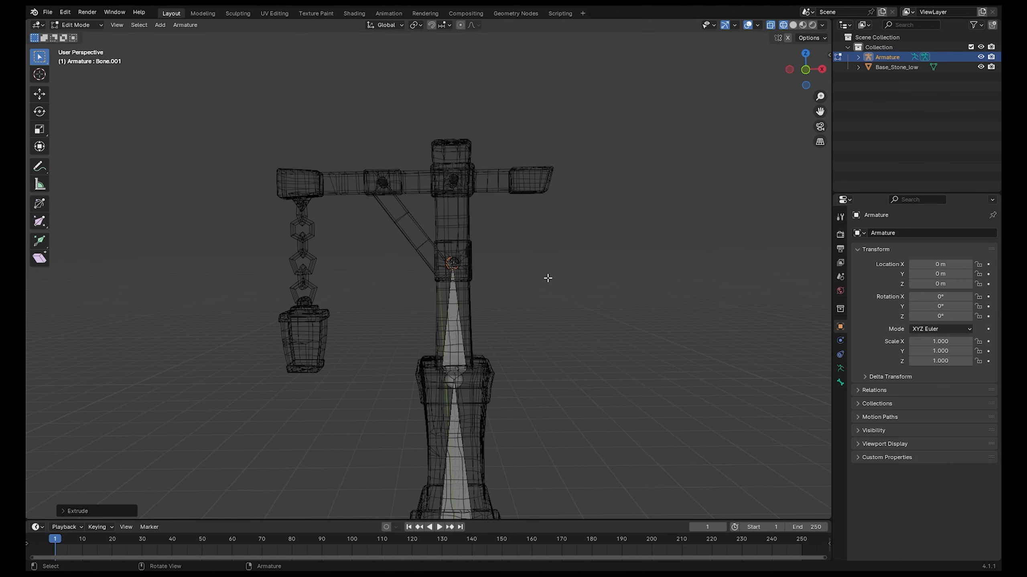
key(e)
key(z)
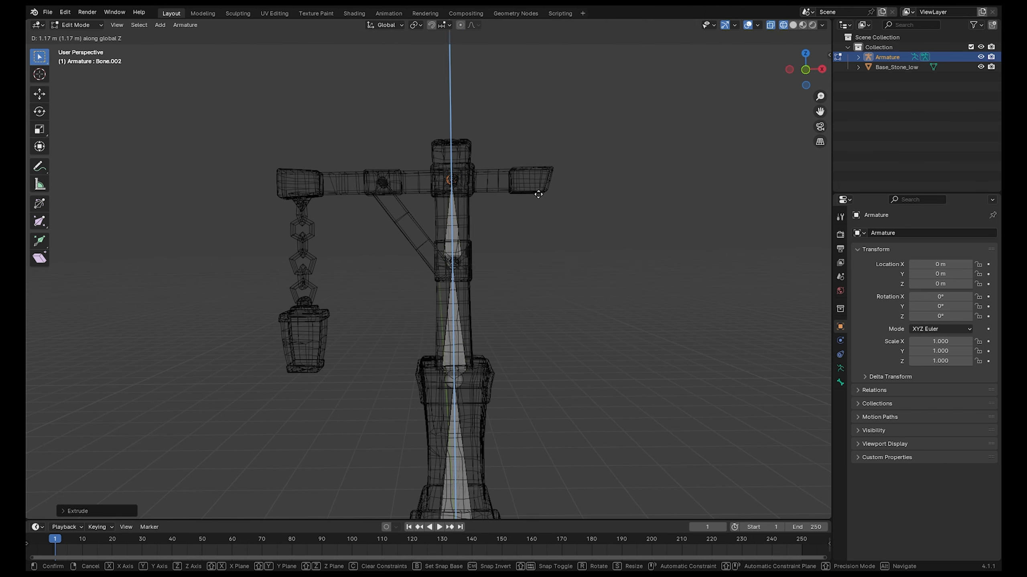
click(539, 194)
Step: Extrude a fourth bone about 0.9 m along negative X, through the crossbeam to the bracket above the diagonal brace
scroll(515, 194, up, 2)
shift+middle_drag(530, 199, 598, 370)
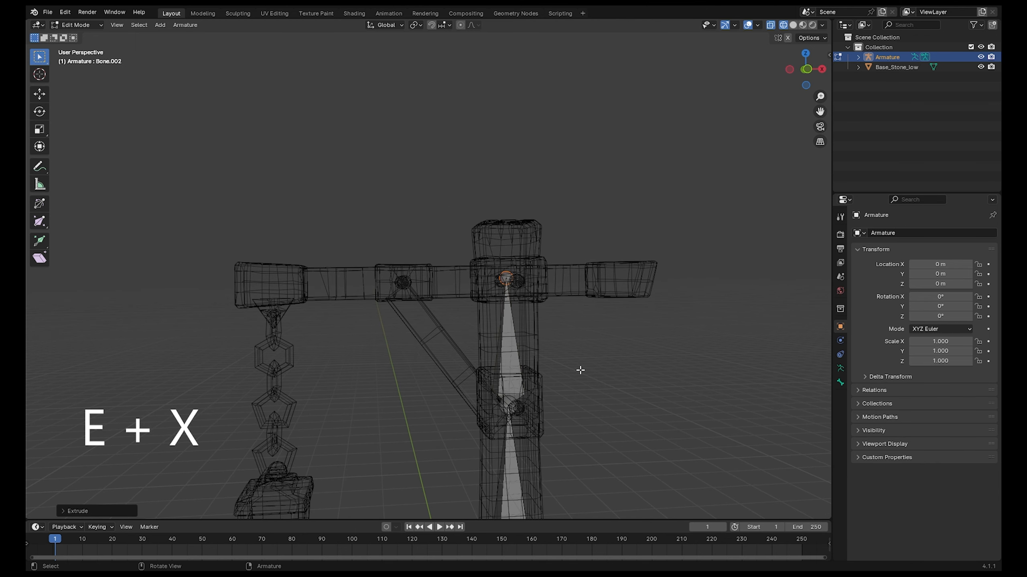
key(e)
key(x)
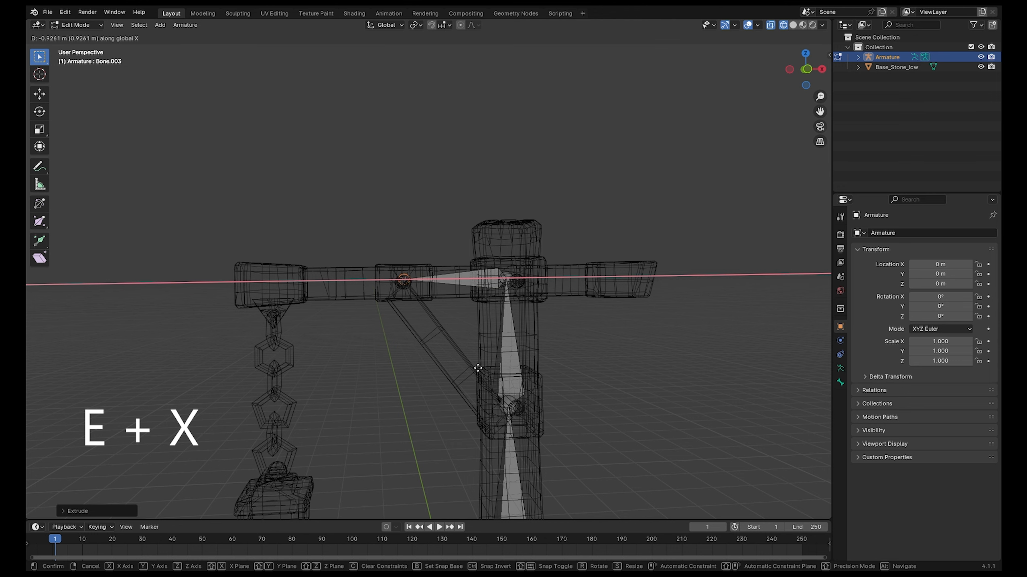
click(475, 370)
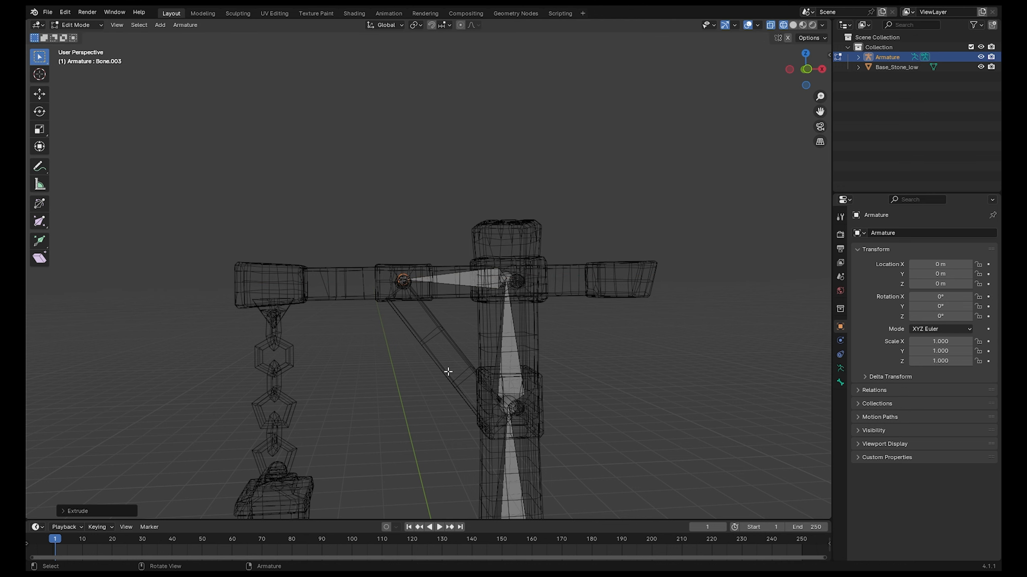
Step: Extrude a fifth bone along negative X through the crossbeam into the end block above the chain
key(e)
key(x)
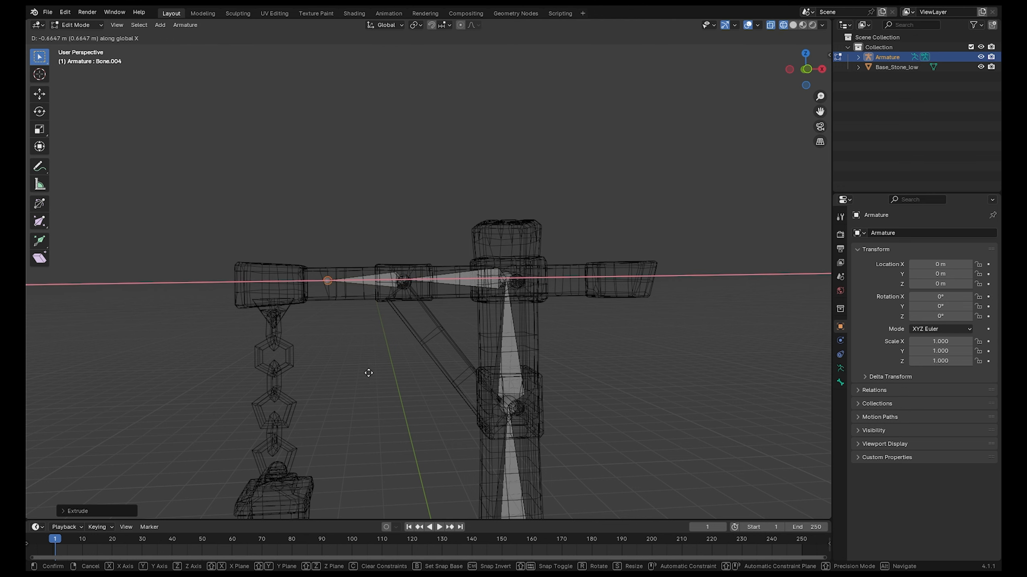
click(316, 373)
key(KP_Decimal)
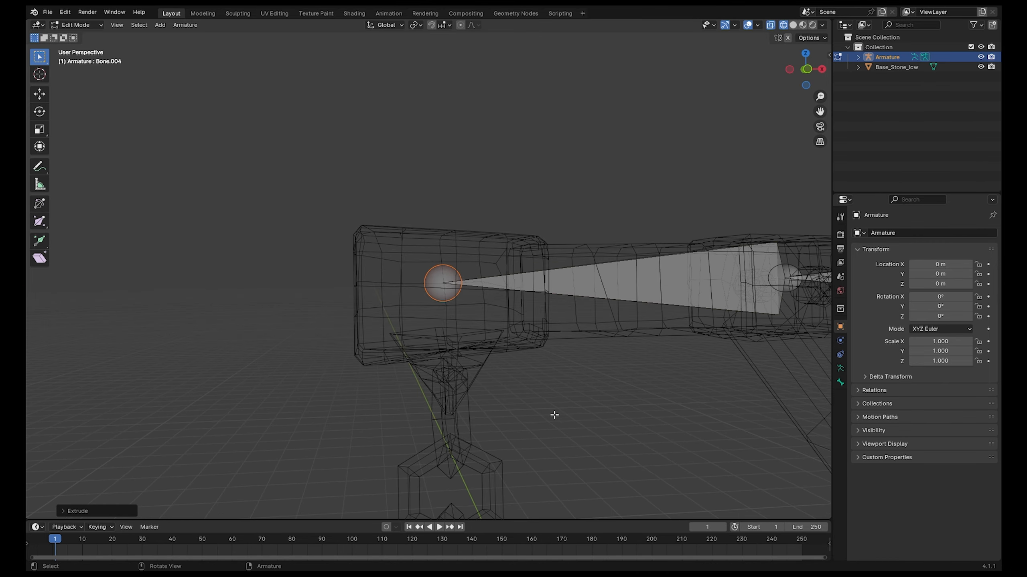
Step: Extrude a bone straight down along Z from the crossbeam's end block into the hook holding the chain
middle_drag(555, 415, 568, 367)
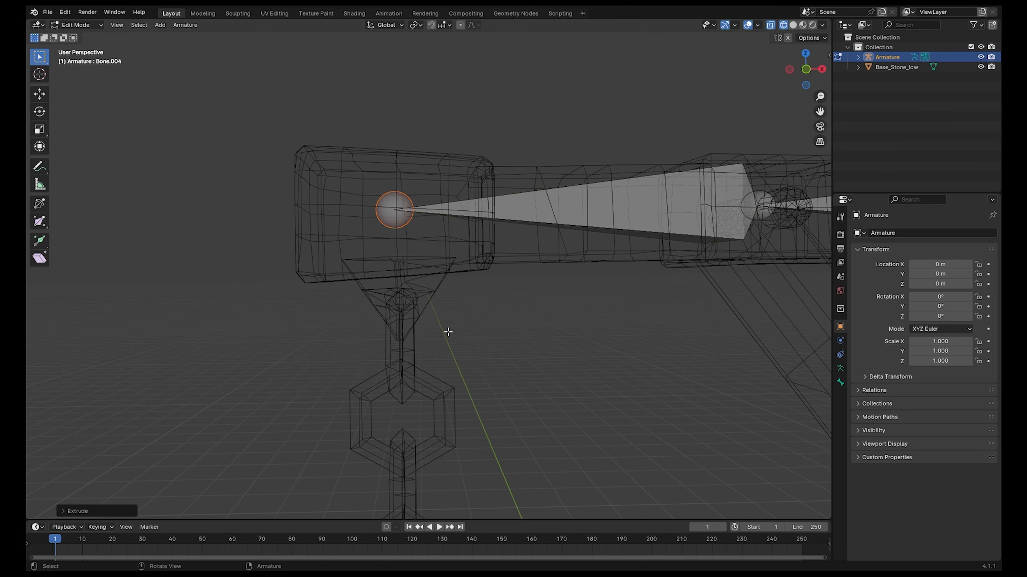
middle_drag(461, 327, 507, 292)
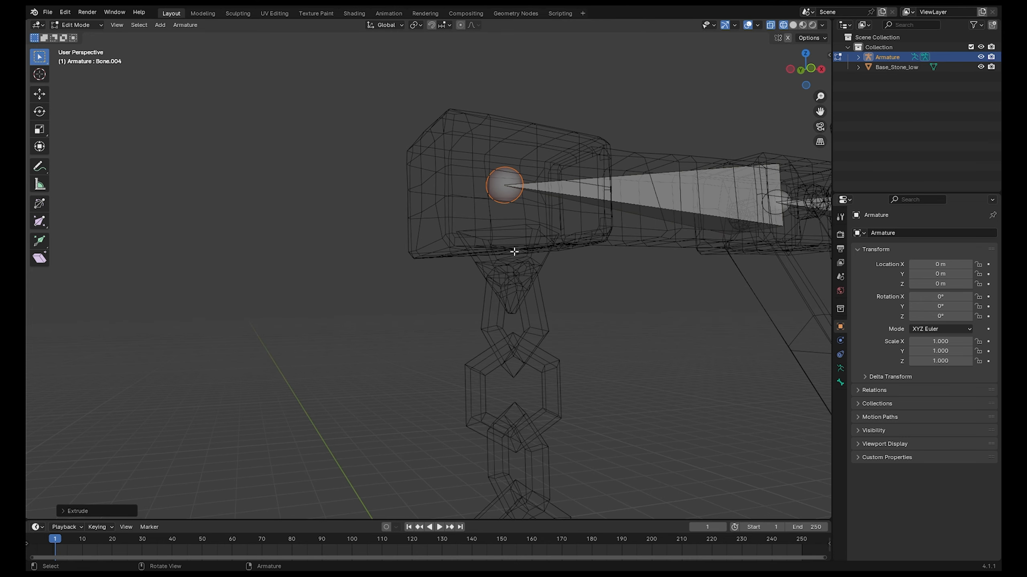
middle_drag(607, 340, 575, 349)
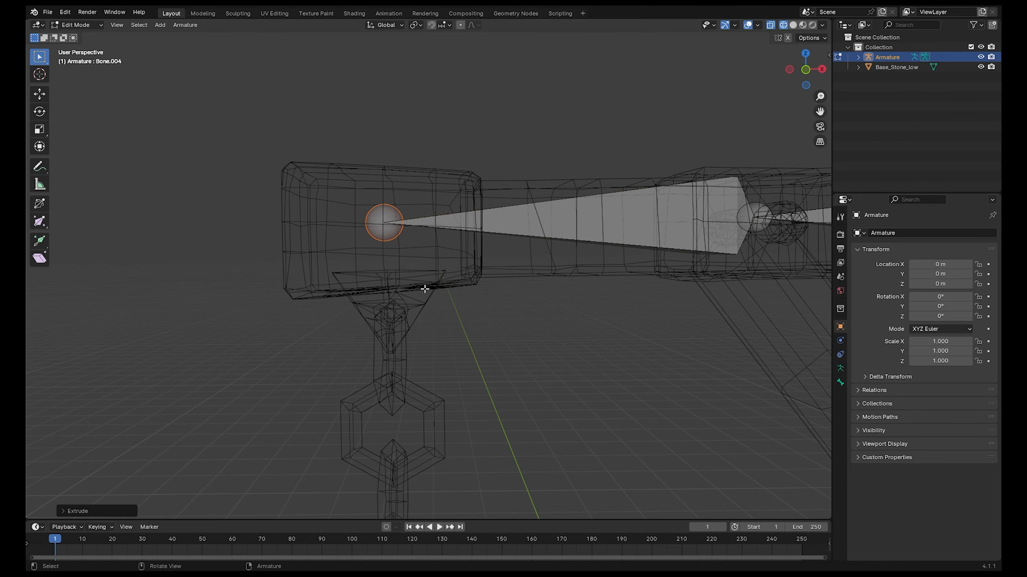
key(e)
key(z)
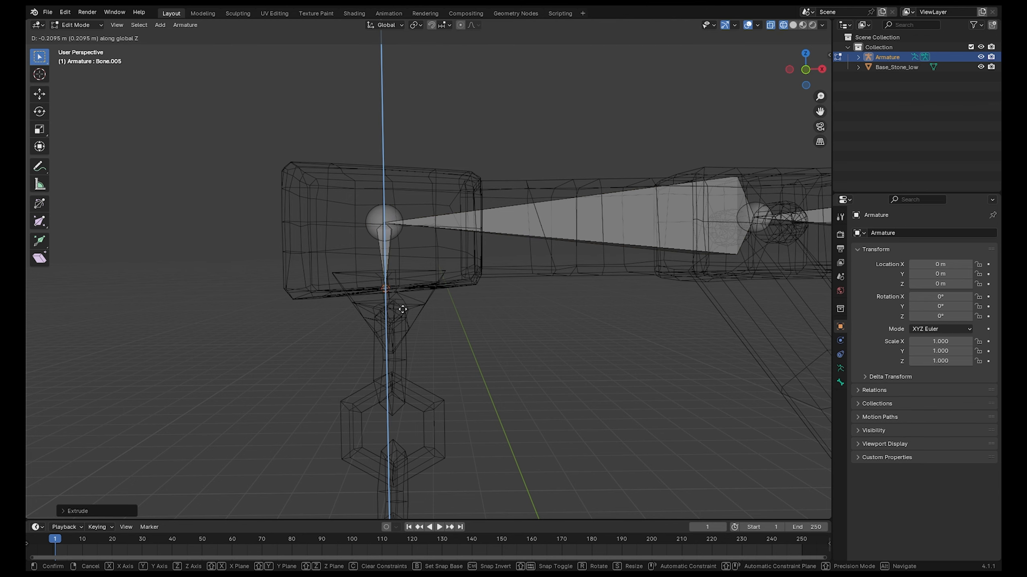
click(415, 358)
middle_drag(440, 366, 454, 308)
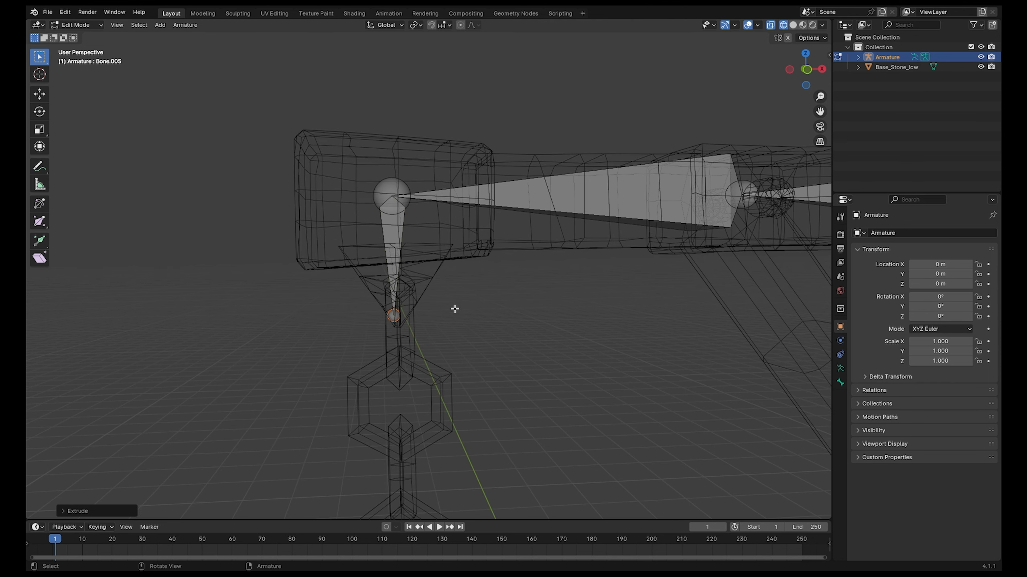
Step: Shift the hook bone's upper and lower joints slightly along positive X to centre them over the chain
click(392, 186)
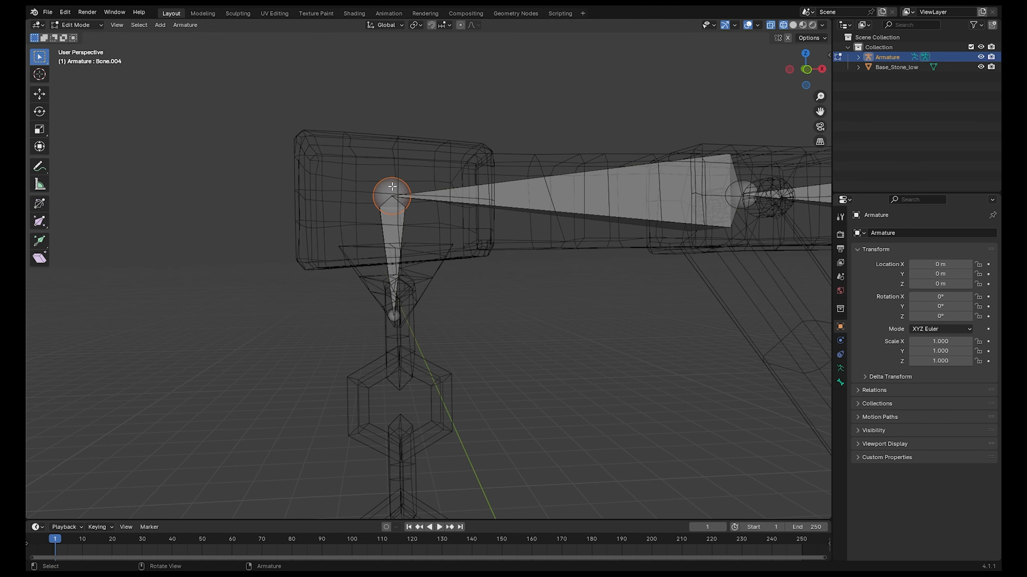
key(g)
key(x)
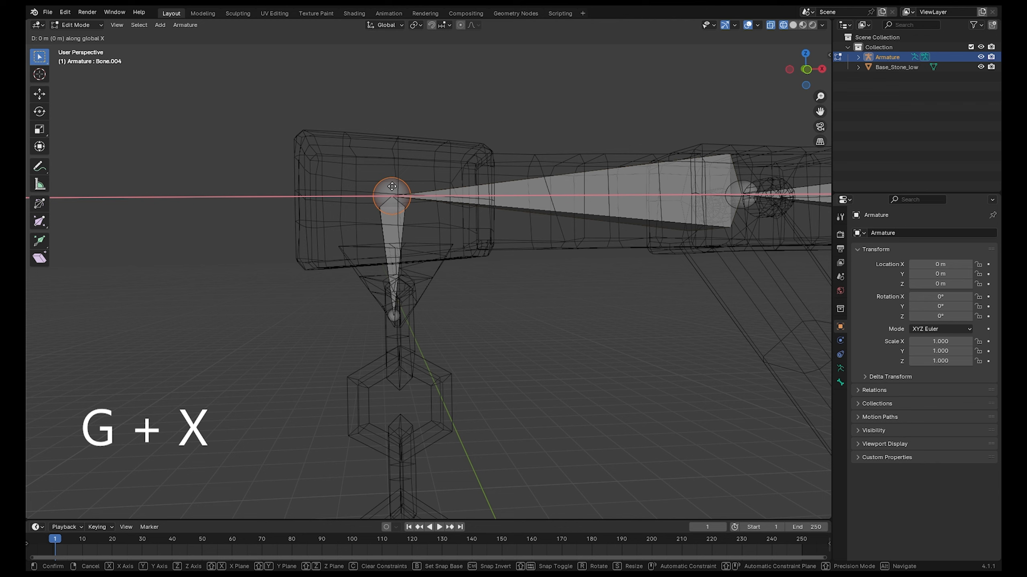
click(397, 186)
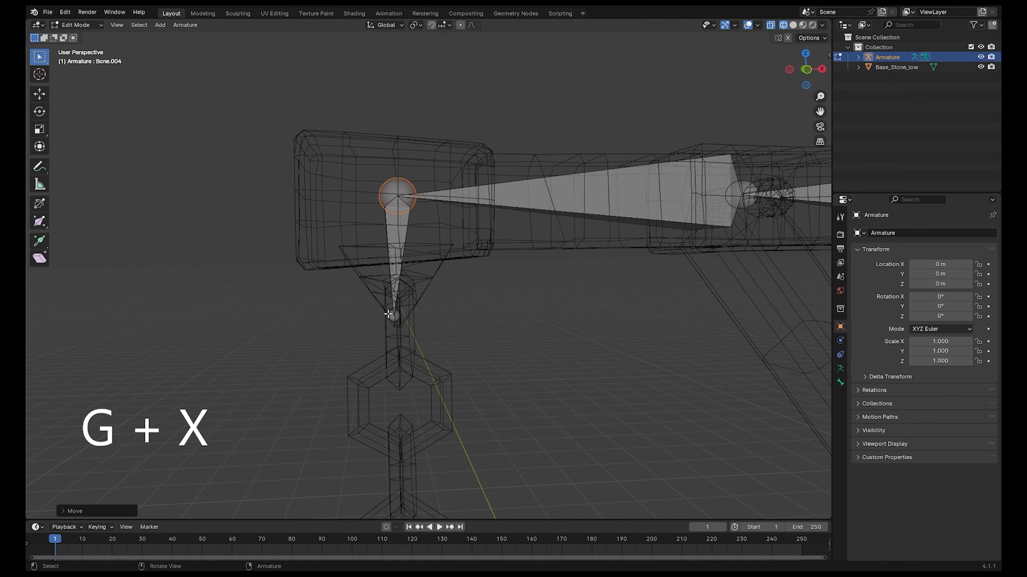
click(388, 315)
key(g)
key(x)
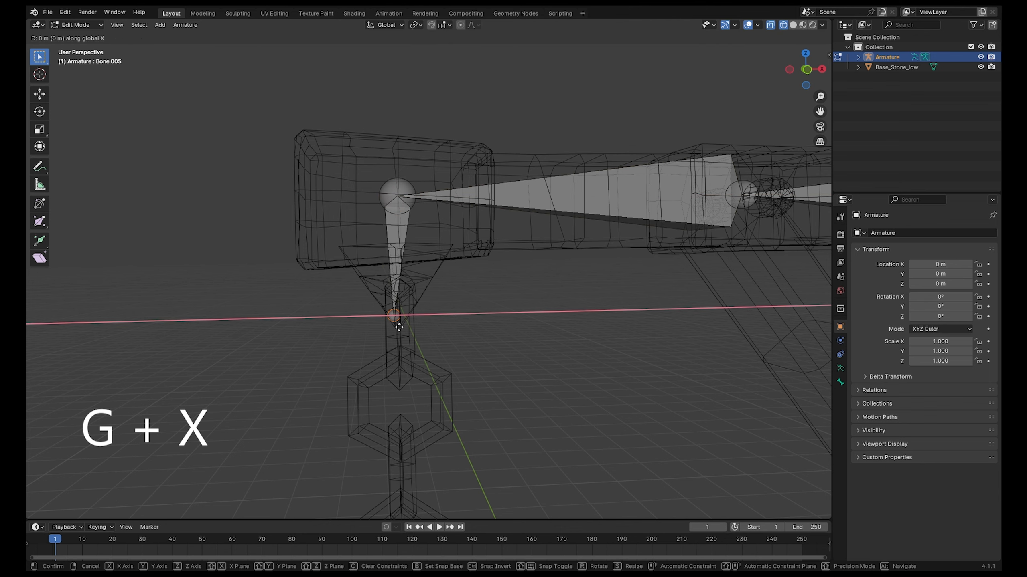
click(403, 328)
Step: Examine the chain links and the lantern below the hook bone to plan where the remaining bones go
scroll(461, 354, up, 4)
mouse_move(499, 365)
middle_down()
mouse_move(534, 357)
mouse_move(510, 358)
middle_up()
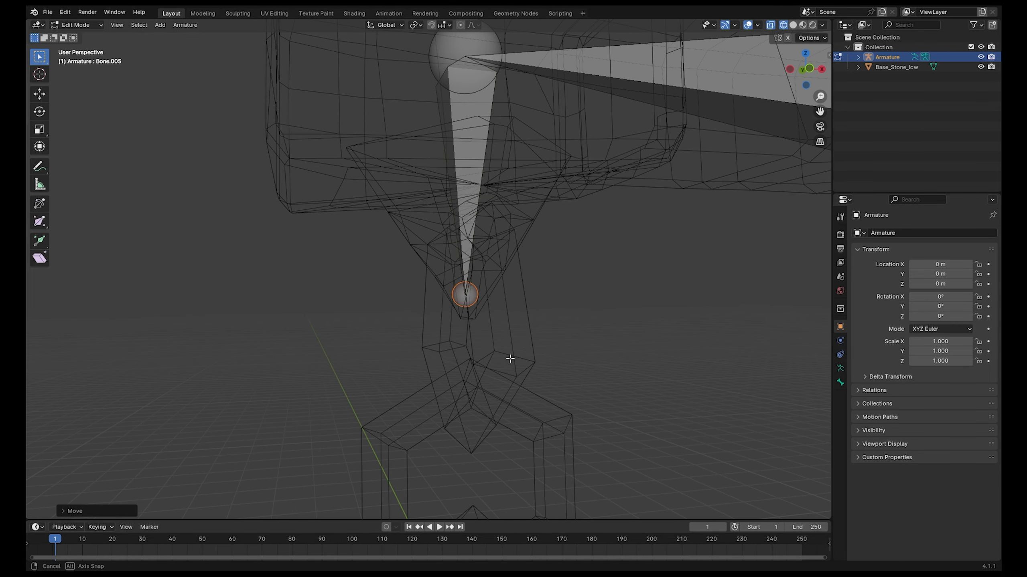
scroll(510, 358, down, 3)
shift+middle_drag(581, 357, 576, 255)
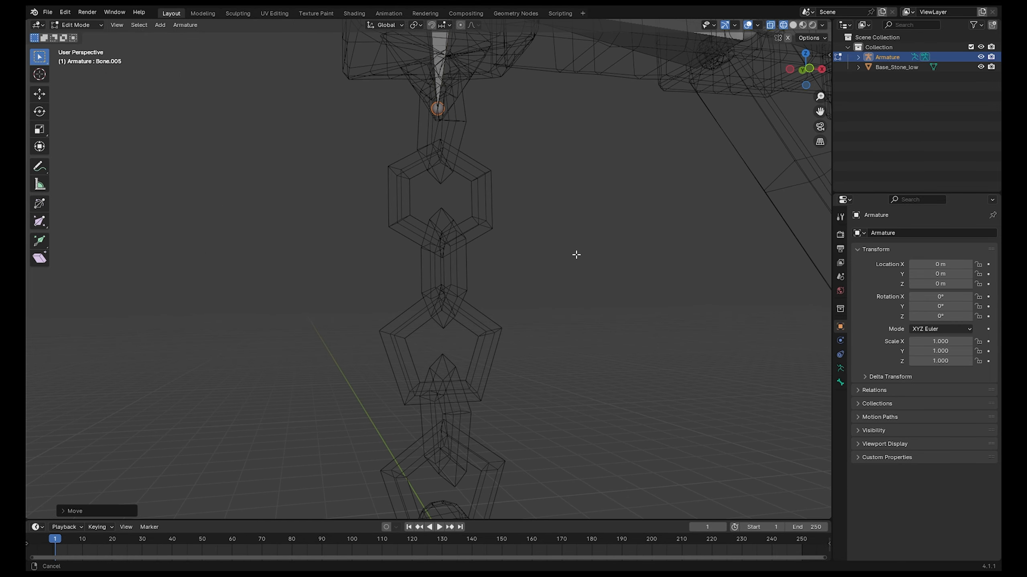
scroll(450, 416, down, 2)
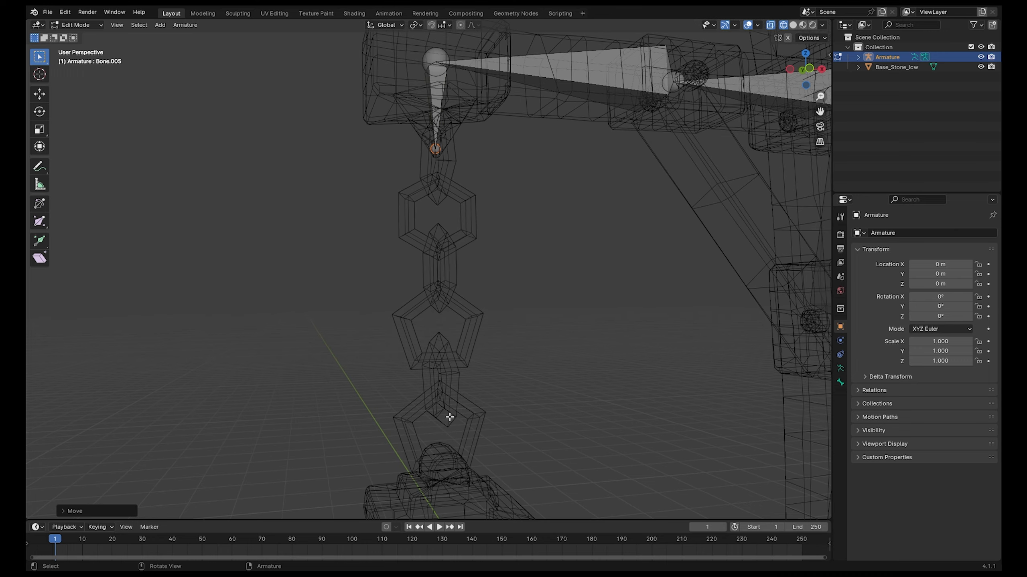
scroll(448, 479, down, 6)
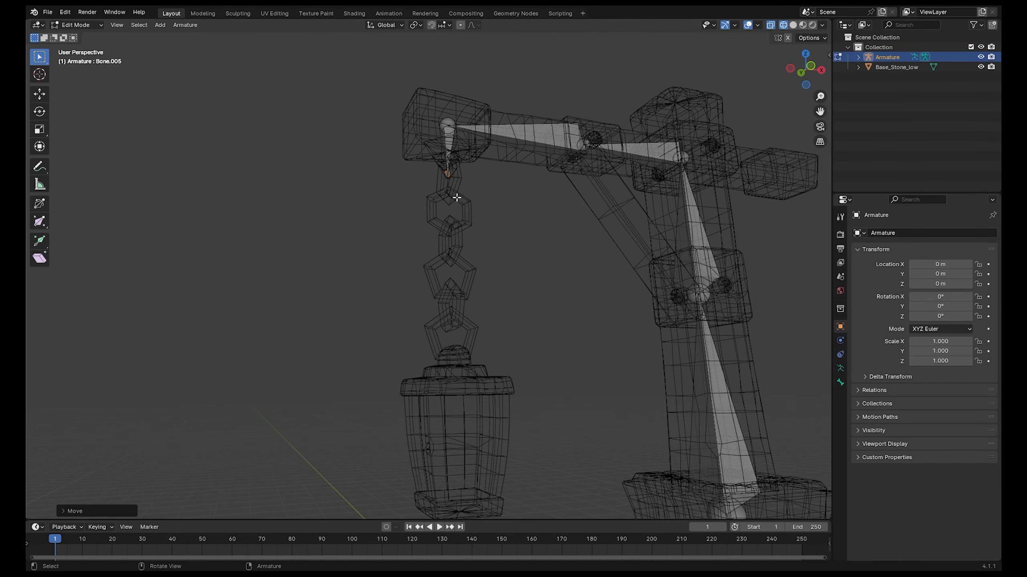
middle_drag(445, 183, 440, 219)
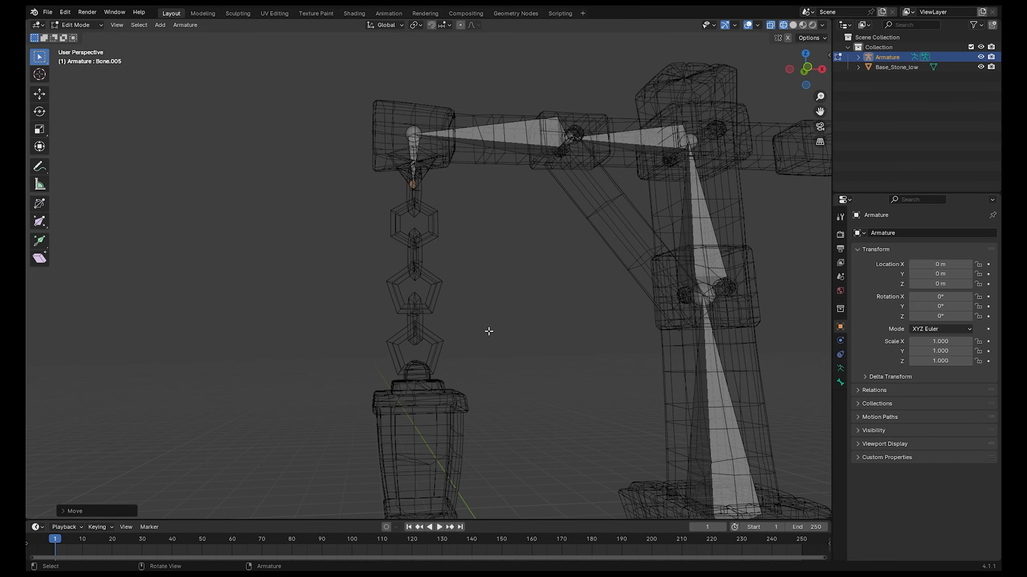
middle_drag(489, 332, 428, 299)
middle_drag(521, 414, 361, 279)
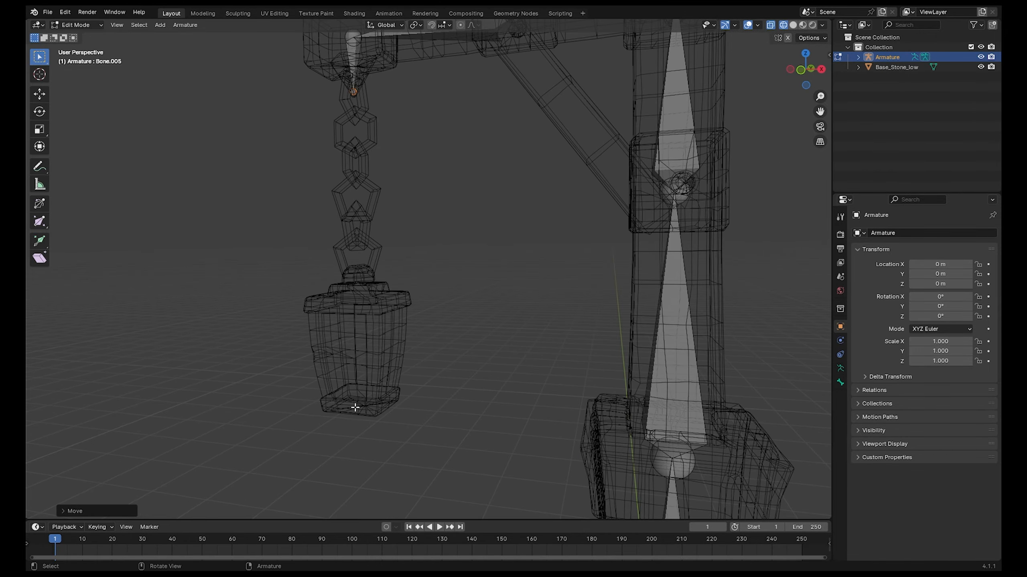
Step: Extrude six bones down the chain to the knob on the lantern, and one about 0.9 m along Z to the lantern's base
middle_drag(355, 410, 503, 257)
scroll(477, 302, up, 3)
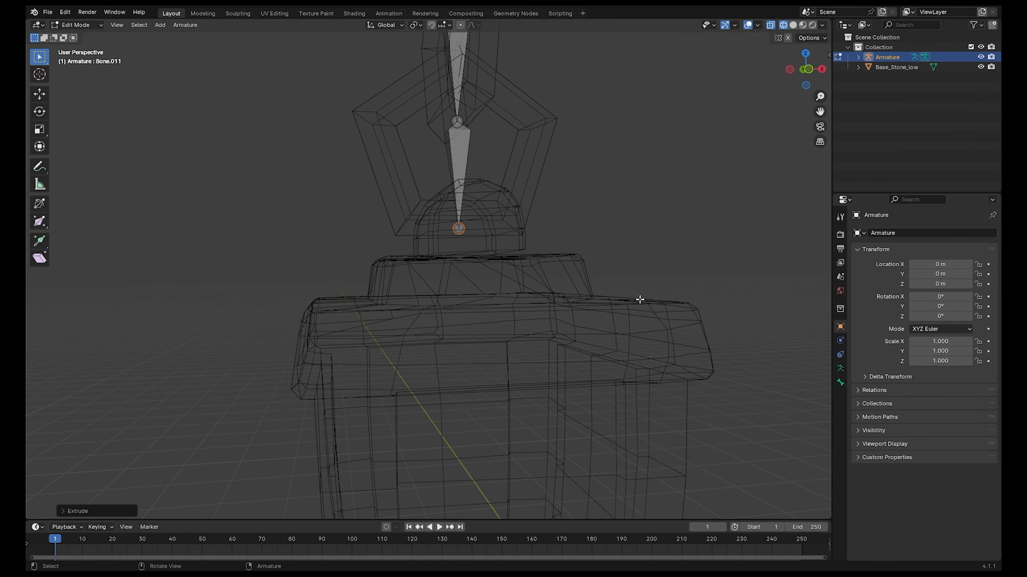
middle_drag(639, 298, 598, 261)
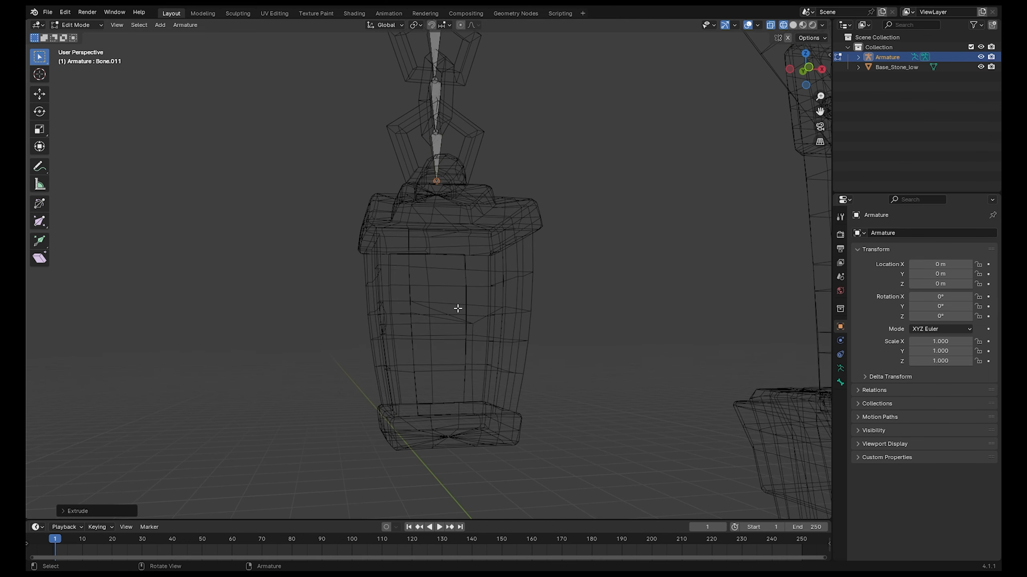
key(e)
key(z)
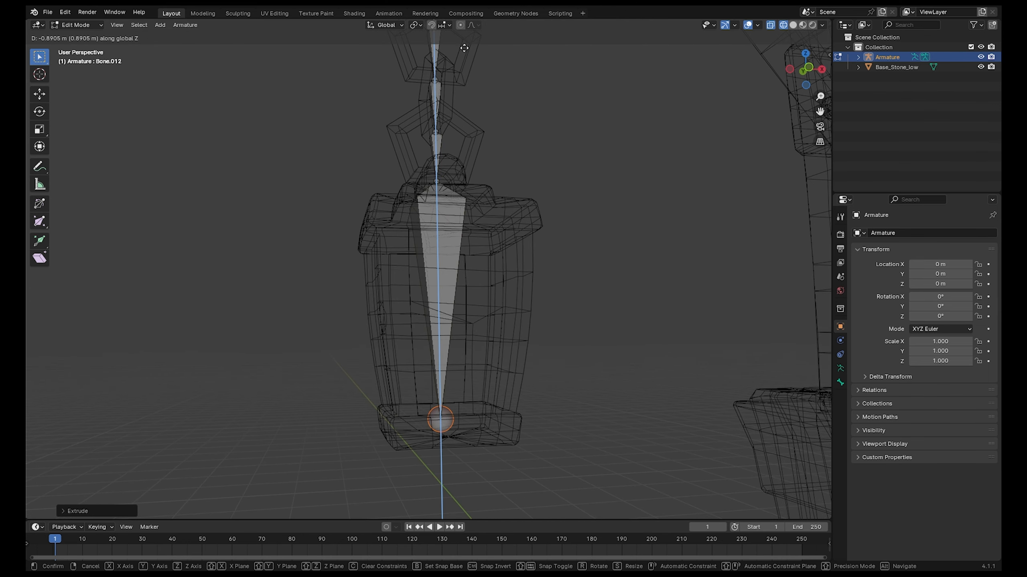
click(463, 55)
Step: Examine how the bones line up with the lantern, chain links, crossbeam and post
middle_drag(530, 213, 513, 237)
shift+middle_drag(505, 436, 508, 365)
scroll(506, 351, up, 2)
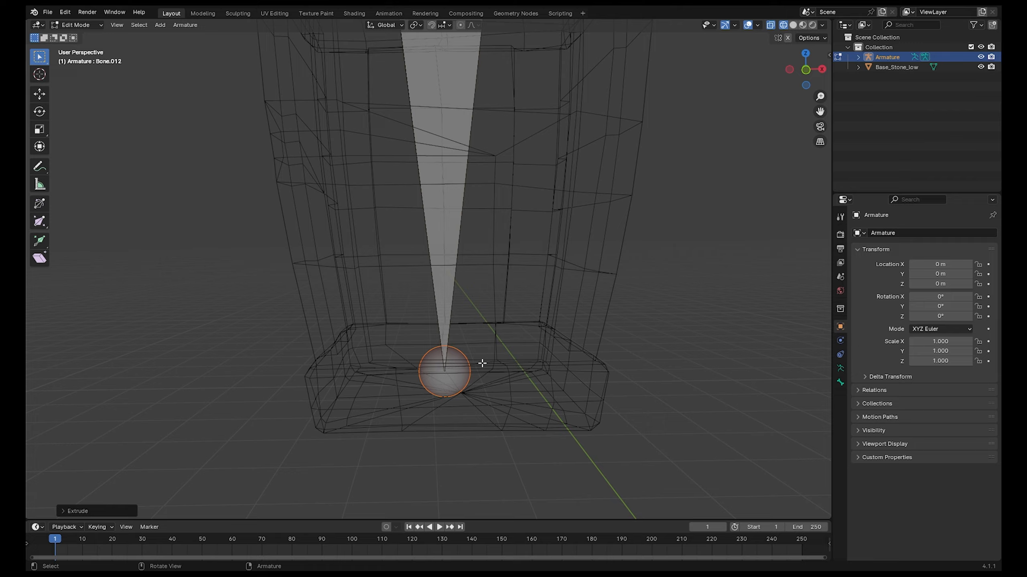
scroll(481, 361, down, 4)
middle_drag(550, 127, 563, 334)
scroll(529, 222, up, 3)
middle_drag(530, 222, 561, 237)
middle_drag(675, 298, 588, 338)
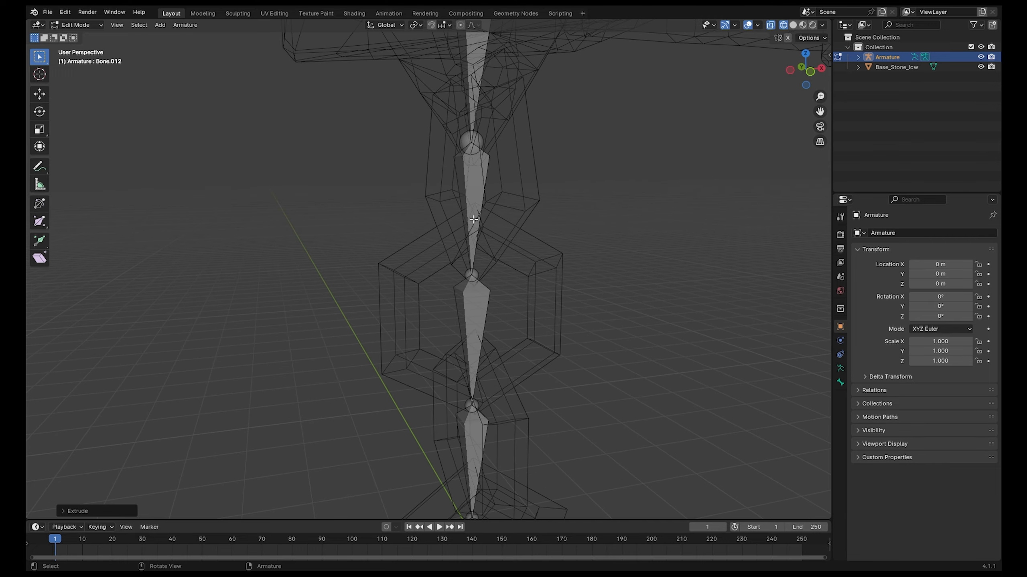
mouse_move(577, 294)
middle_down()
mouse_move(561, 293)
mouse_move(575, 275)
mouse_move(584, 298)
mouse_move(568, 298)
middle_up()
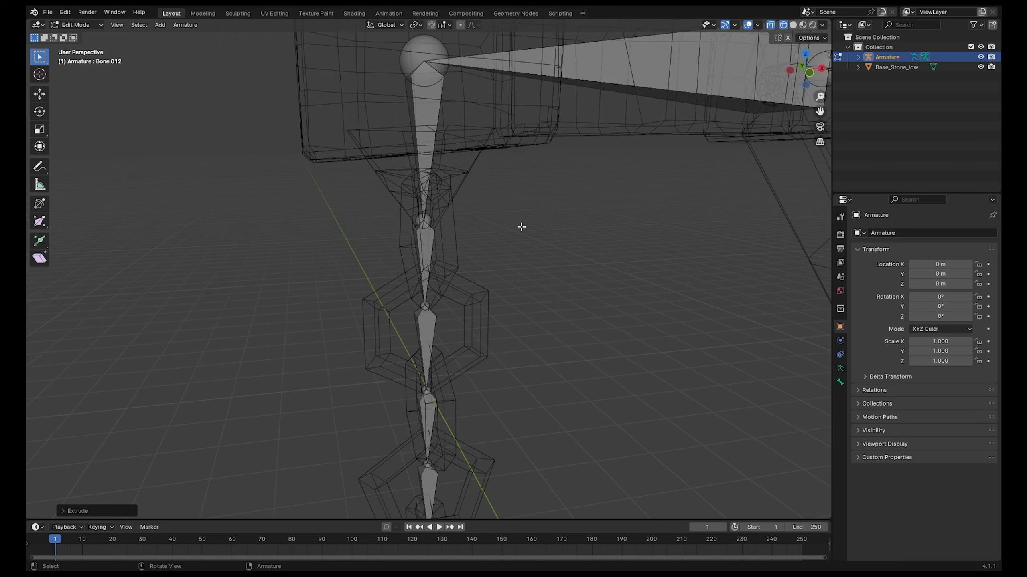
middle_drag(522, 227, 531, 297)
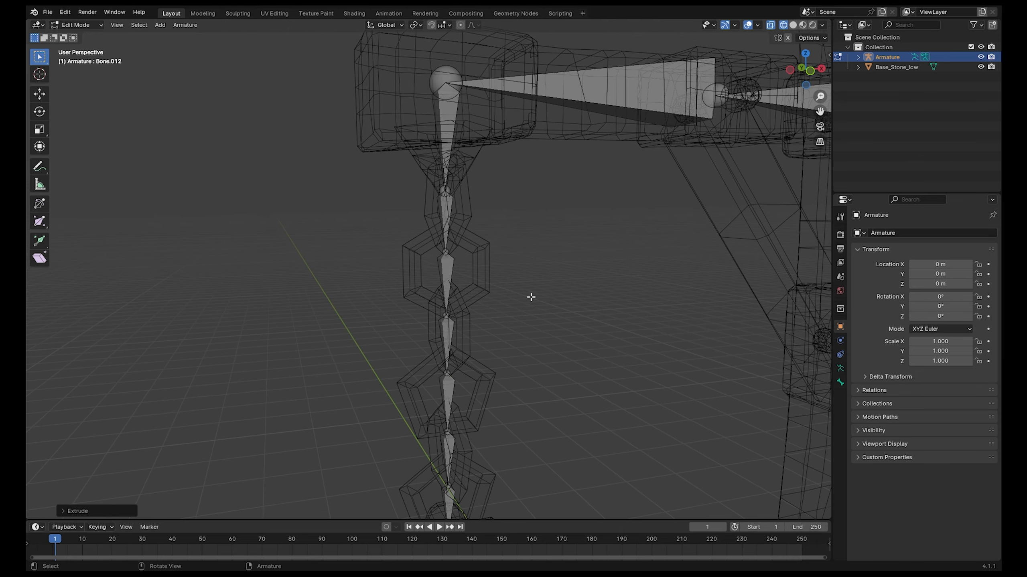
scroll(531, 297, down, 3)
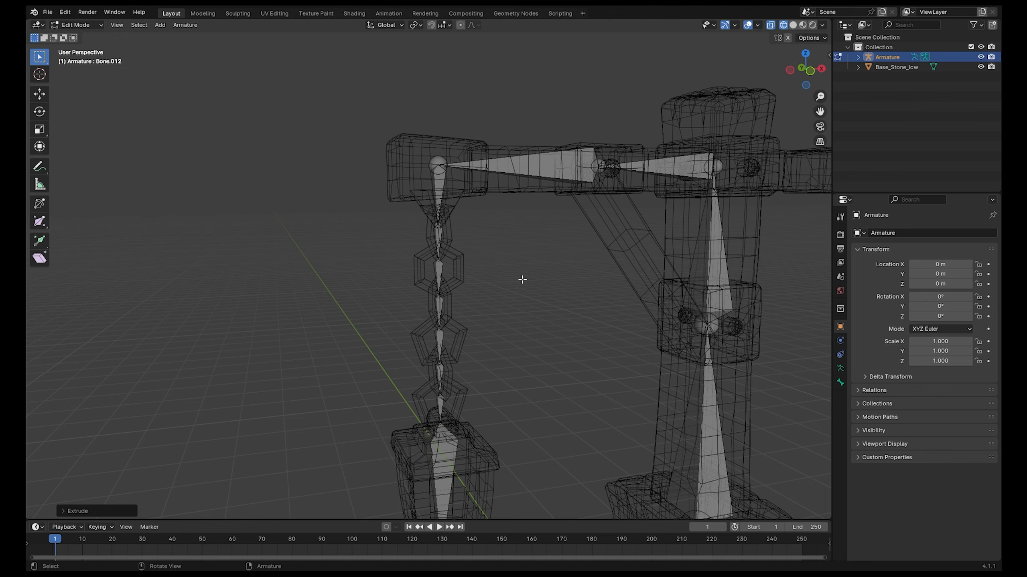
mouse_move(522, 279)
middle_down()
mouse_move(500, 278)
mouse_move(525, 281)
middle_up()
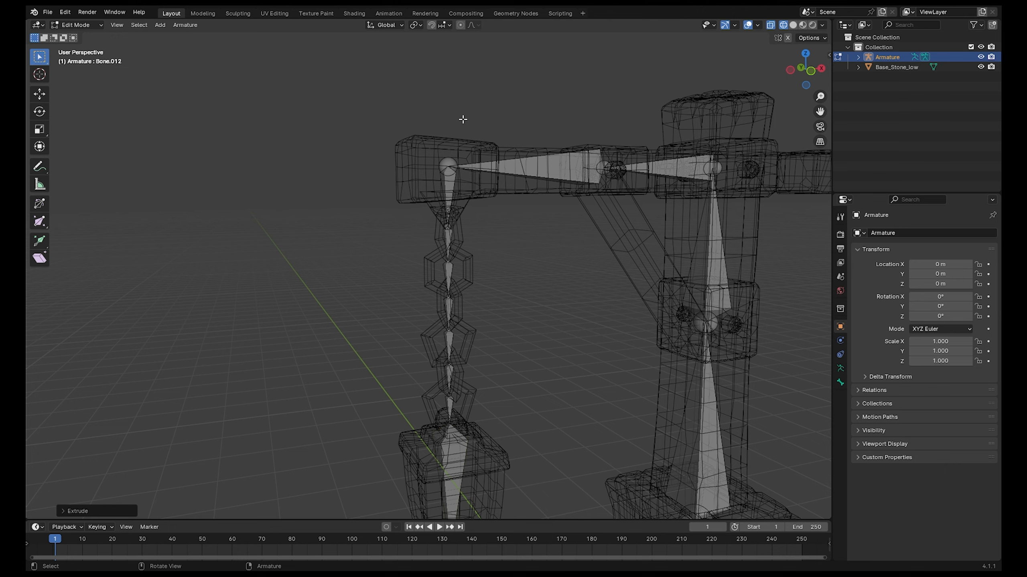
mouse_move(543, 293)
middle_down()
mouse_move(518, 287)
mouse_move(537, 283)
mouse_move(542, 291)
middle_up()
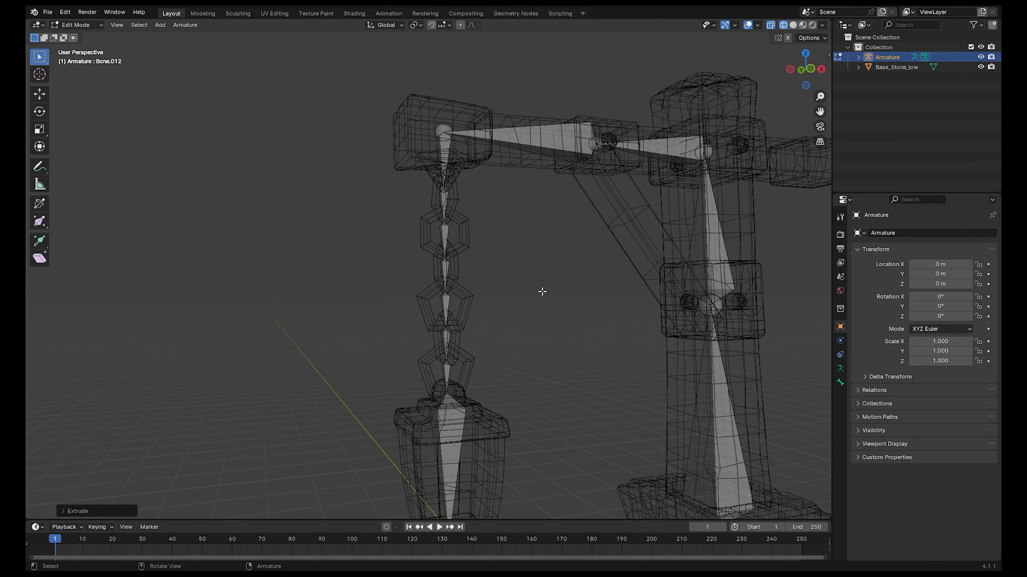
middle_drag(577, 378, 532, 301)
middle_drag(527, 259, 506, 259)
scroll(505, 265, down, 3)
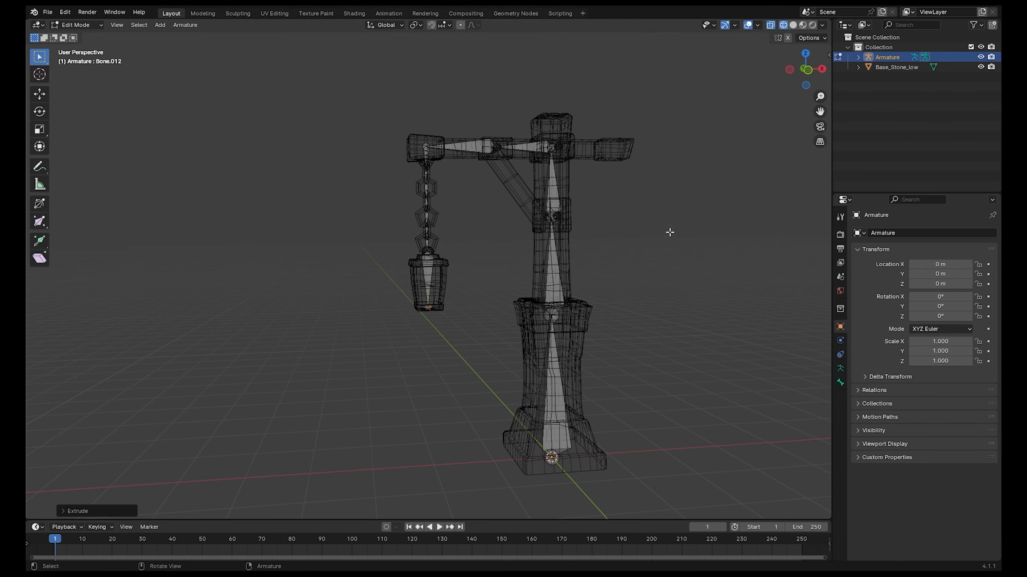
middle_drag(669, 232, 647, 232)
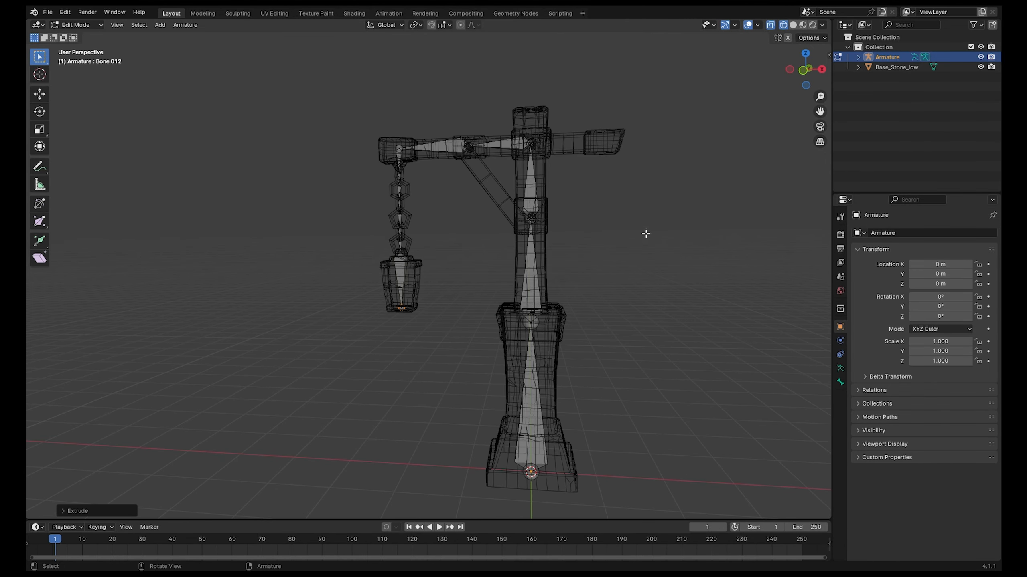
Step: Return to Object Mode and parent the lamp post mesh to the armature with automatic weights
key(Tab)
scroll(598, 324, up, 2)
click(589, 333)
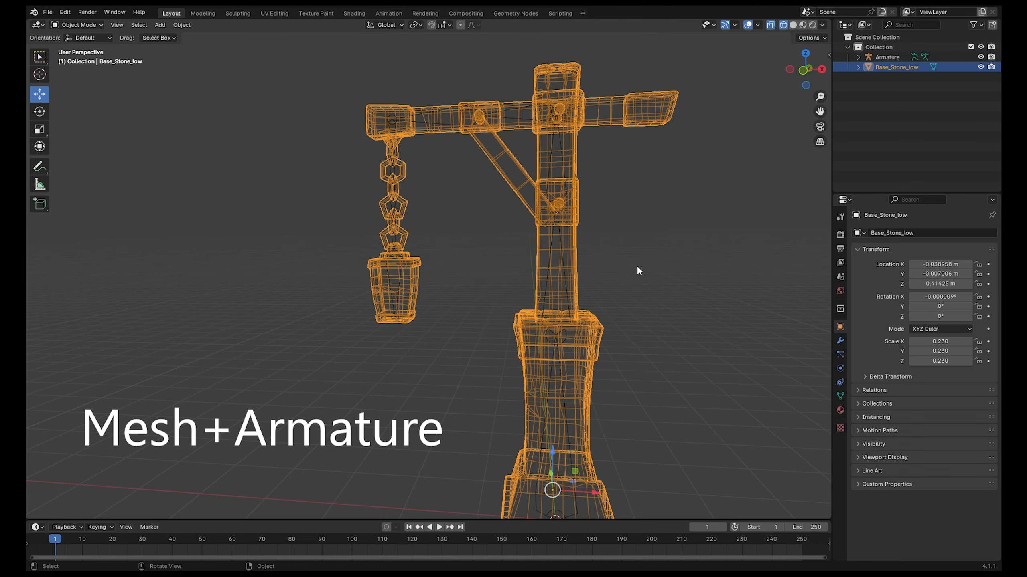
middle_drag(637, 268, 529, 217)
key(shift)
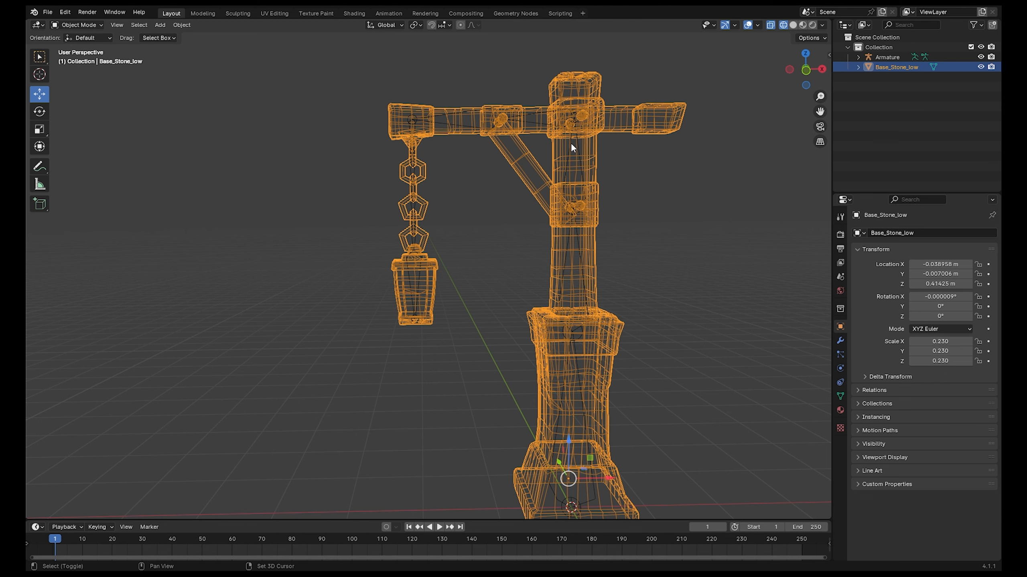
shift+click(571, 143)
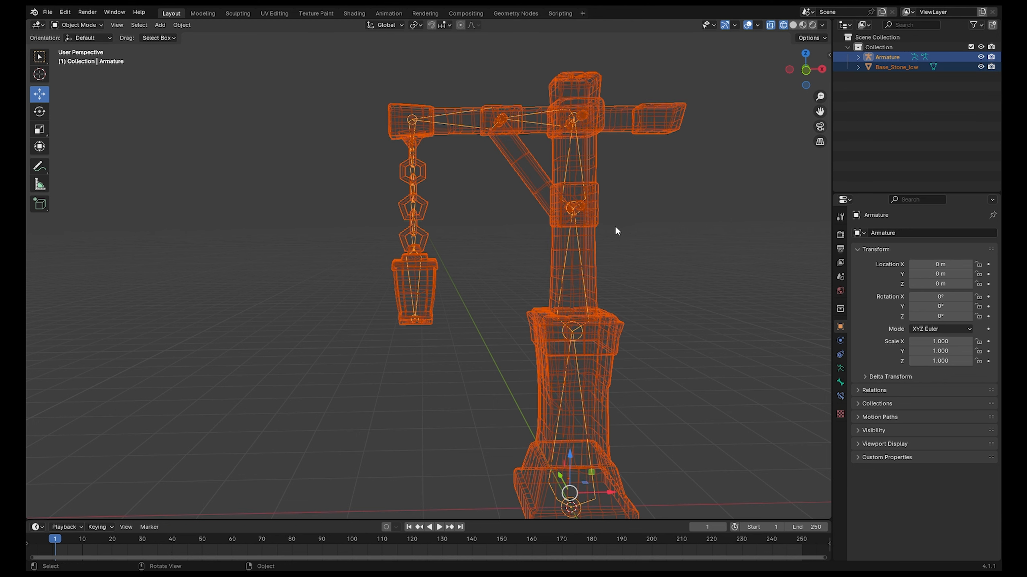
key(ctrl+p)
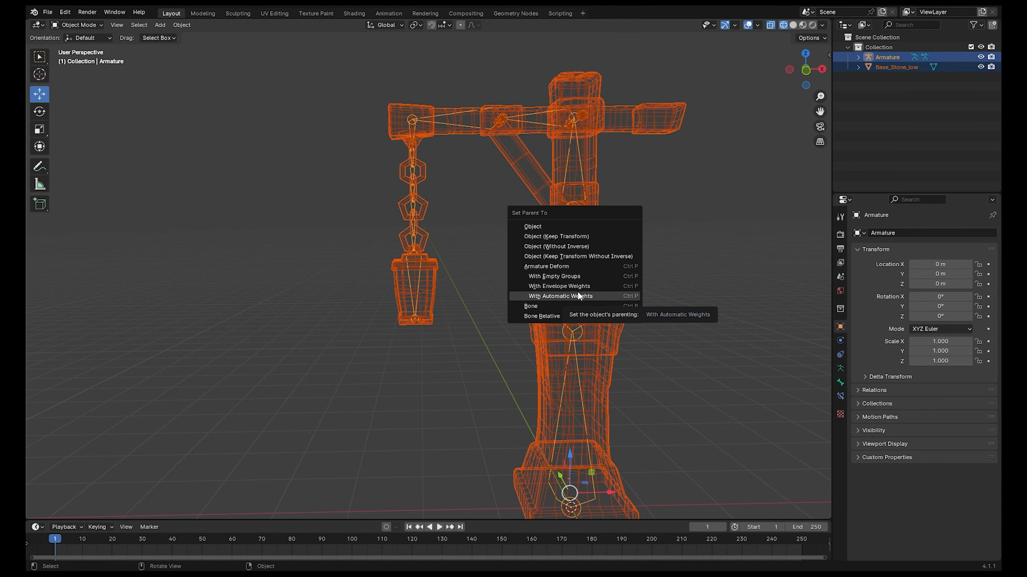
click(560, 296)
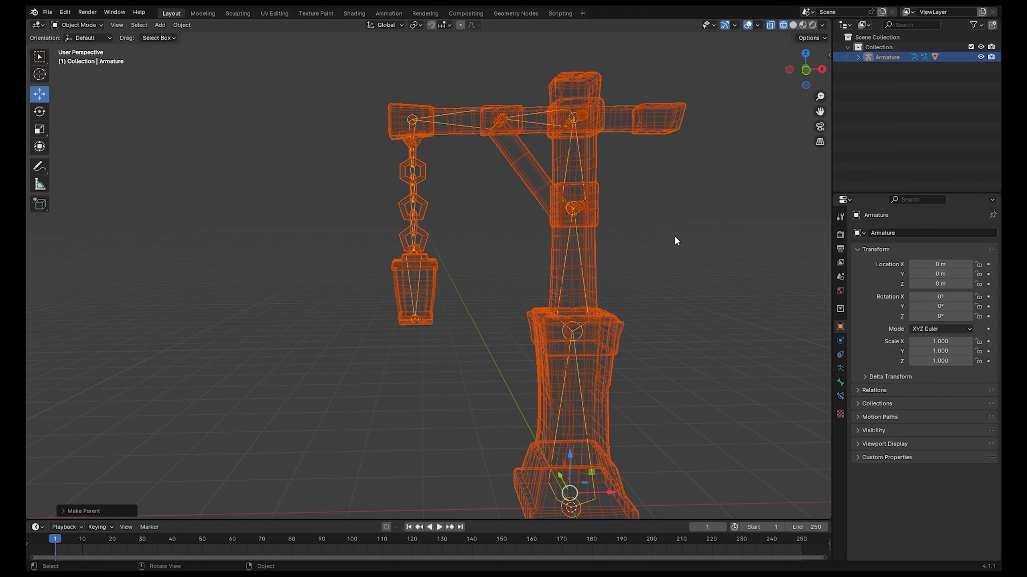
scroll(645, 261, down, 2)
middle_drag(646, 261, 611, 280)
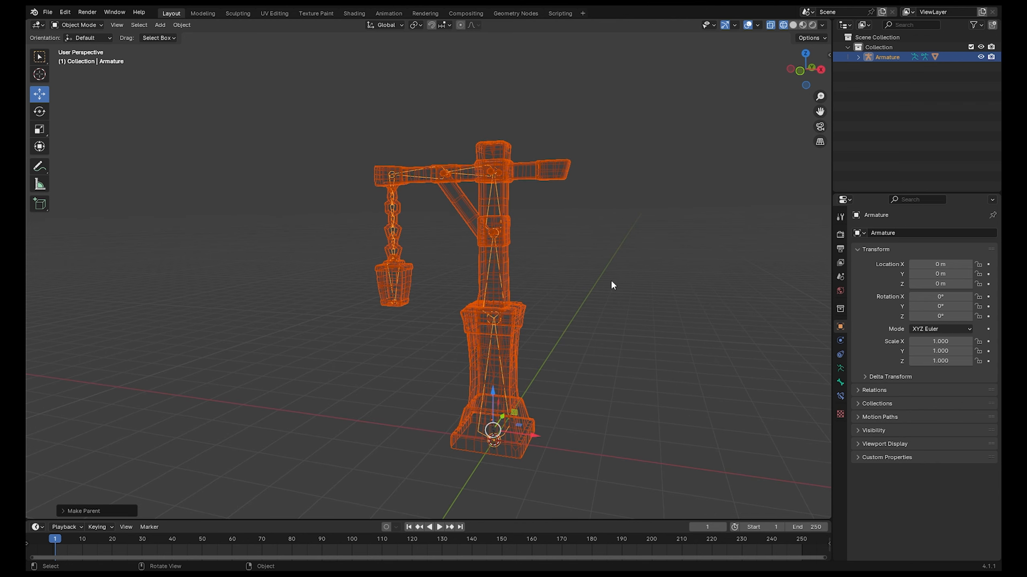
Step: Display the model in solid shading and select the lamp post mesh
click(614, 284)
key(z)
click(685, 290)
middle_drag(685, 289, 545, 186)
click(530, 178)
scroll(621, 210, up, 2)
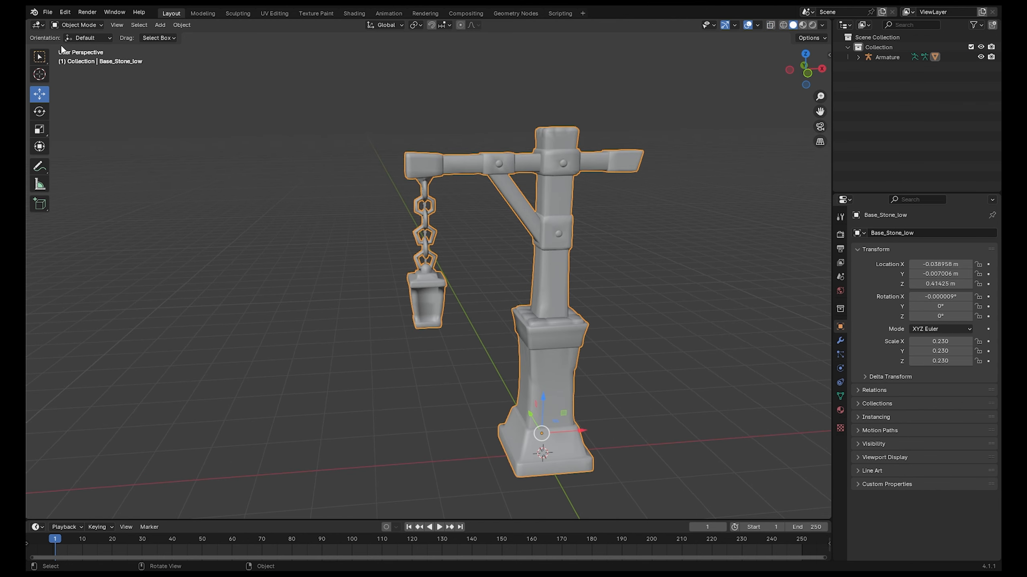
Step: Inspect the lantern bone's influence on the mesh in Weight Paint mode and return to Object Mode
click(85, 26)
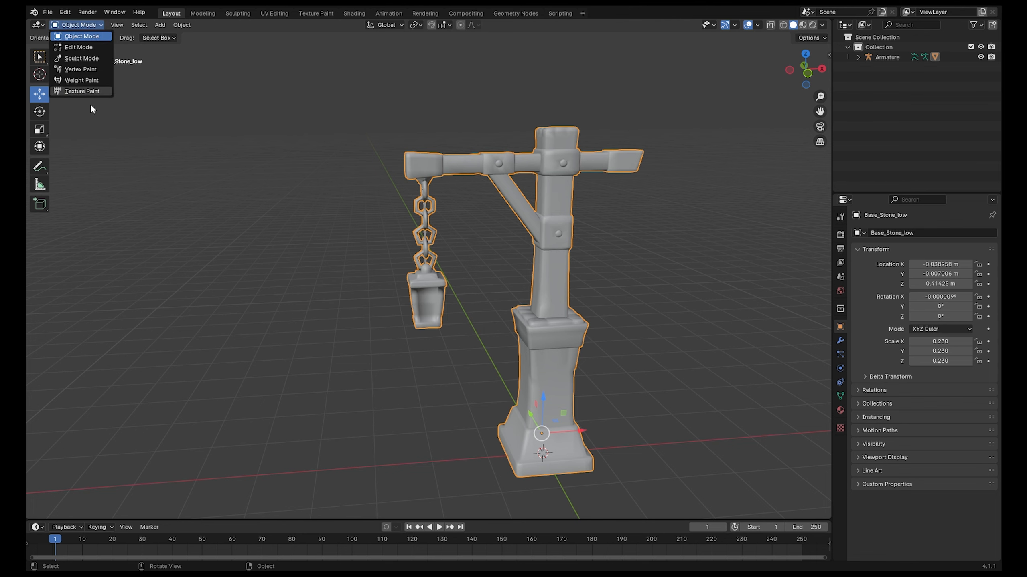
click(82, 79)
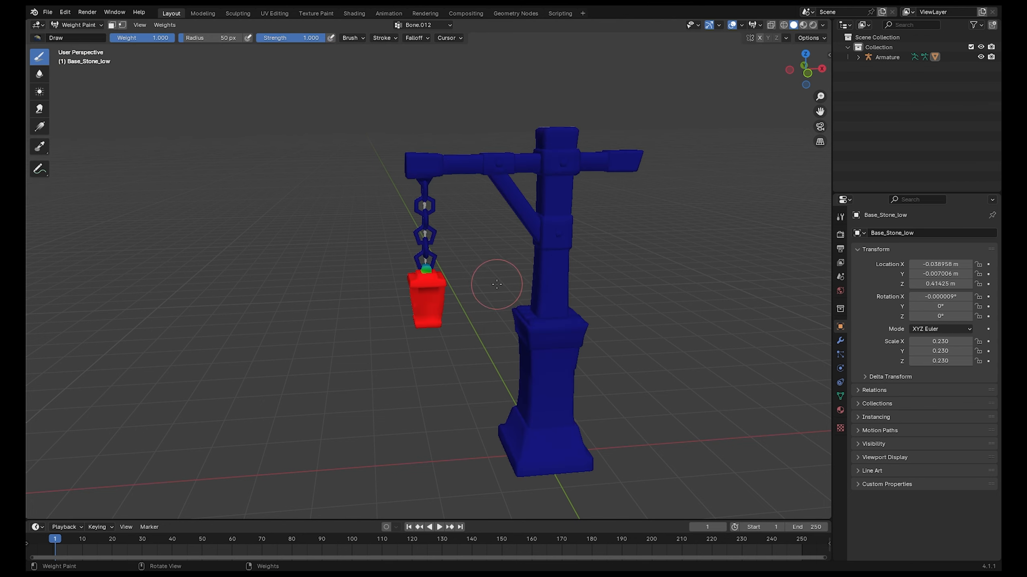
scroll(501, 279, up, 2)
mouse_move(507, 275)
middle_down()
mouse_move(455, 270)
mouse_move(565, 271)
mouse_move(477, 265)
mouse_move(513, 280)
middle_up()
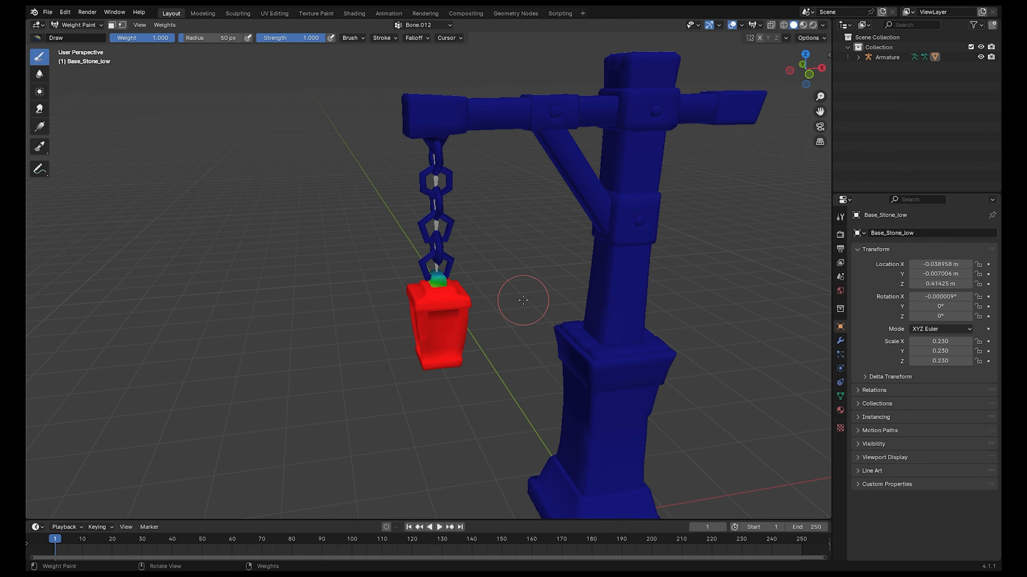
click(80, 25)
click(83, 36)
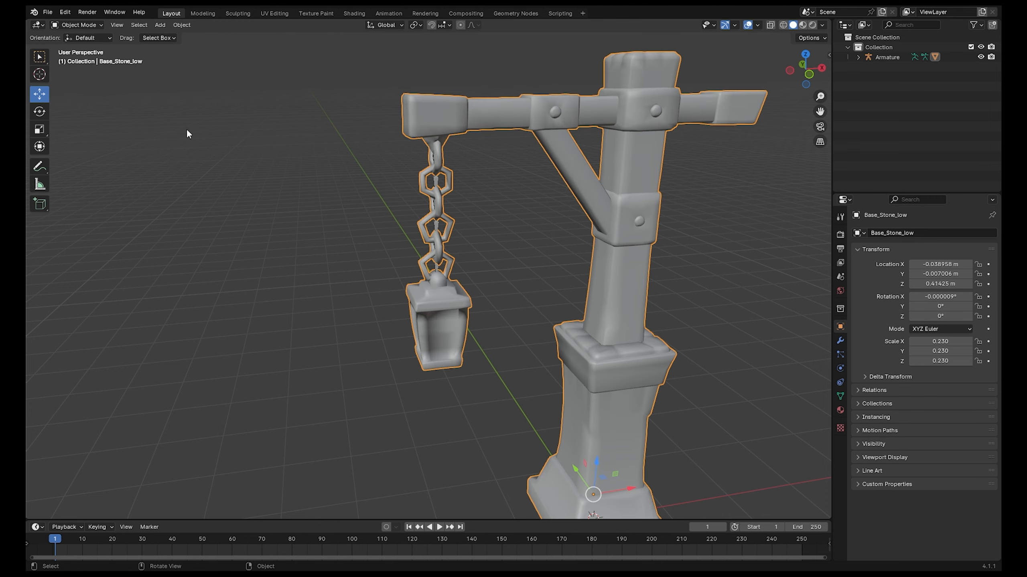
Step: Put the armature in Pose Mode under wireframe shading and try rotating the lantern bone
key(z)
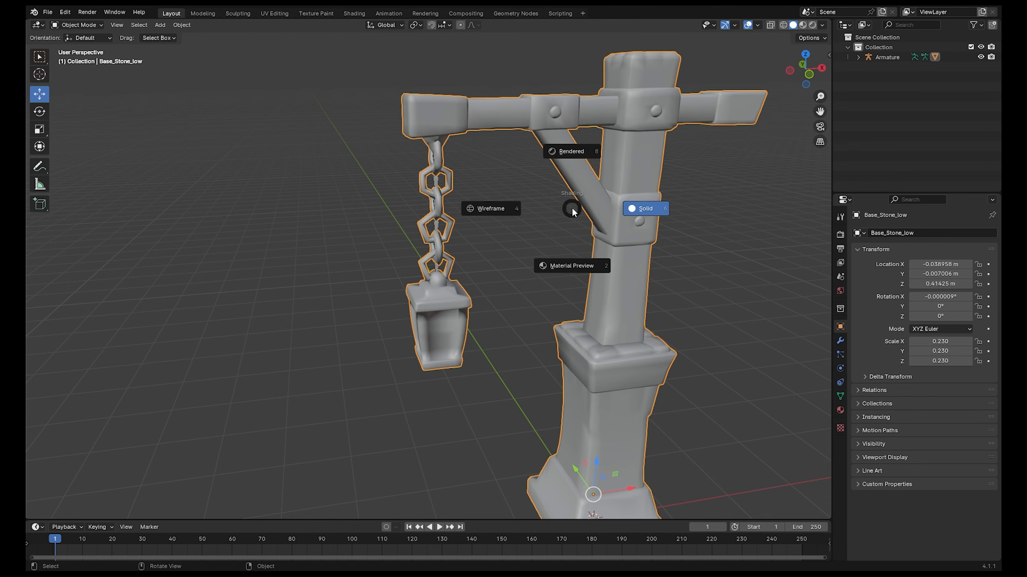
click(487, 206)
scroll(457, 158, up, 2)
click(441, 149)
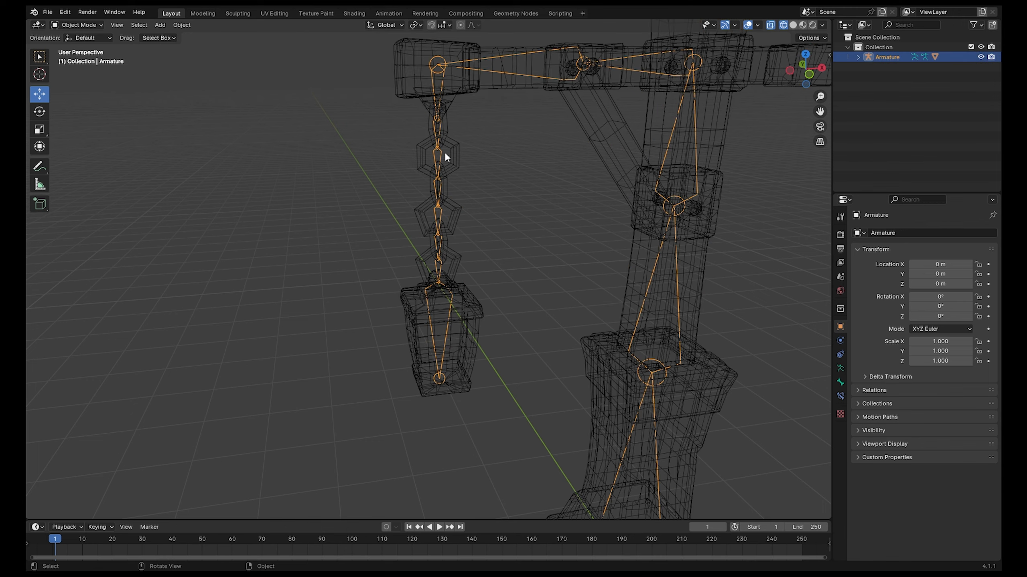
scroll(499, 154, up, 2)
click(62, 27)
click(92, 61)
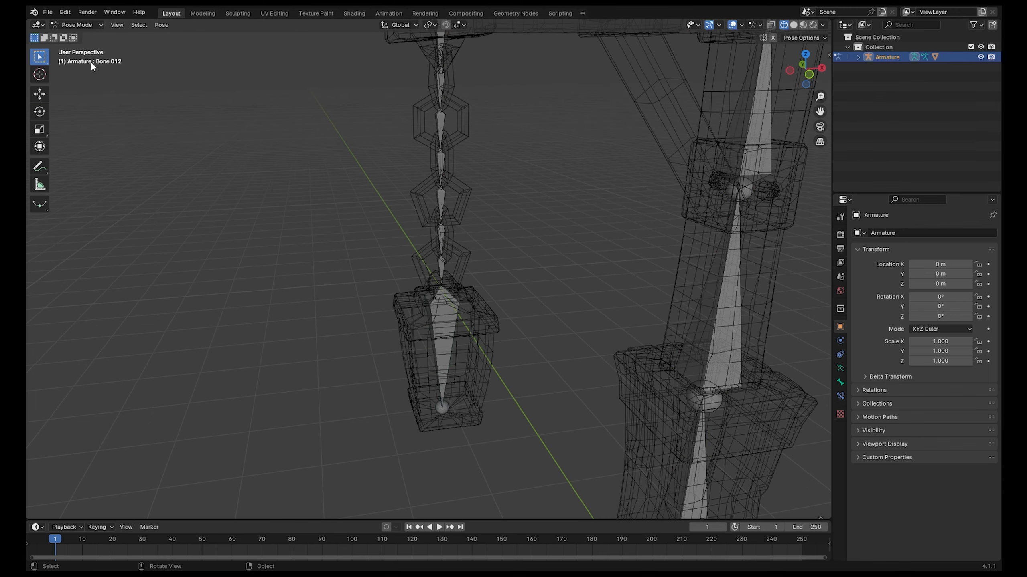
click(453, 339)
middle_drag(552, 340, 534, 330)
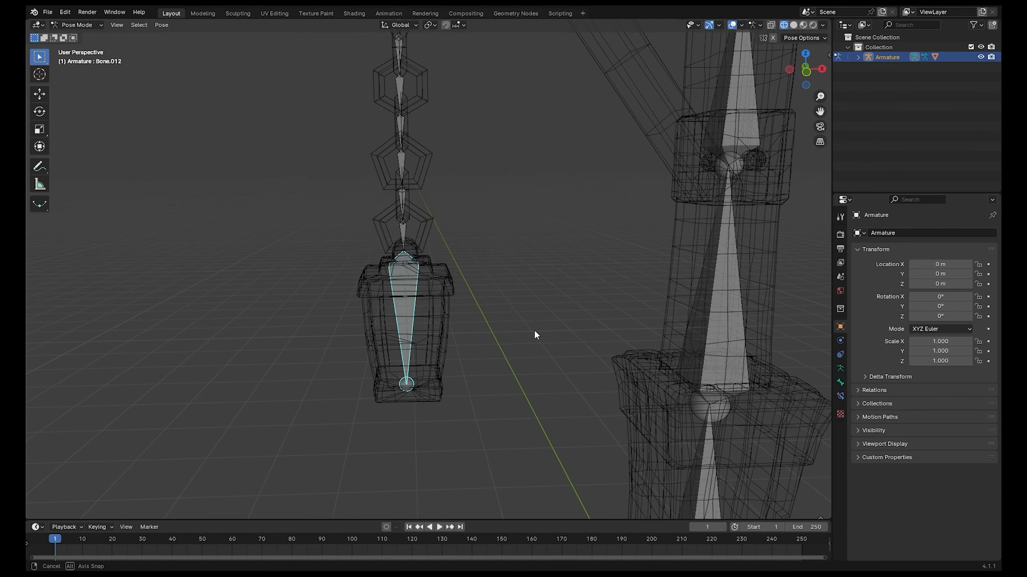
key(r)
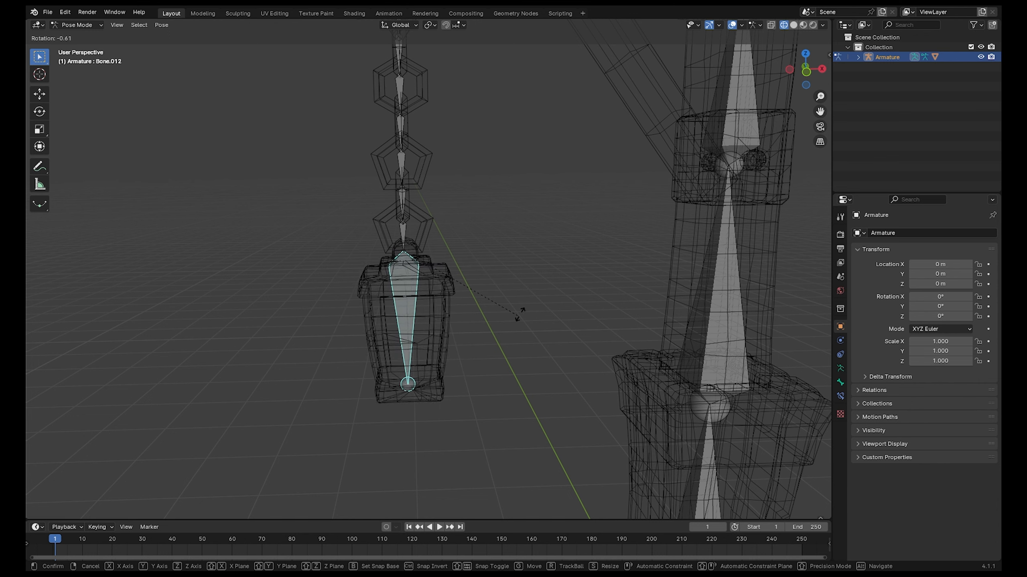
key(Escape)
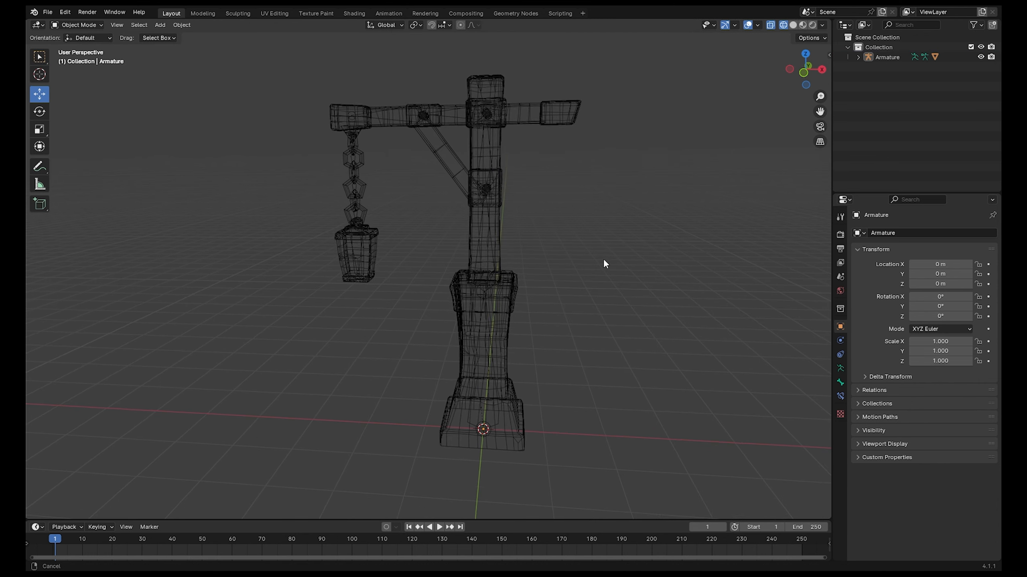
Step: Restore solid shading and apply all transforms to the lamp post mesh
middle_drag(603, 263, 480, 327)
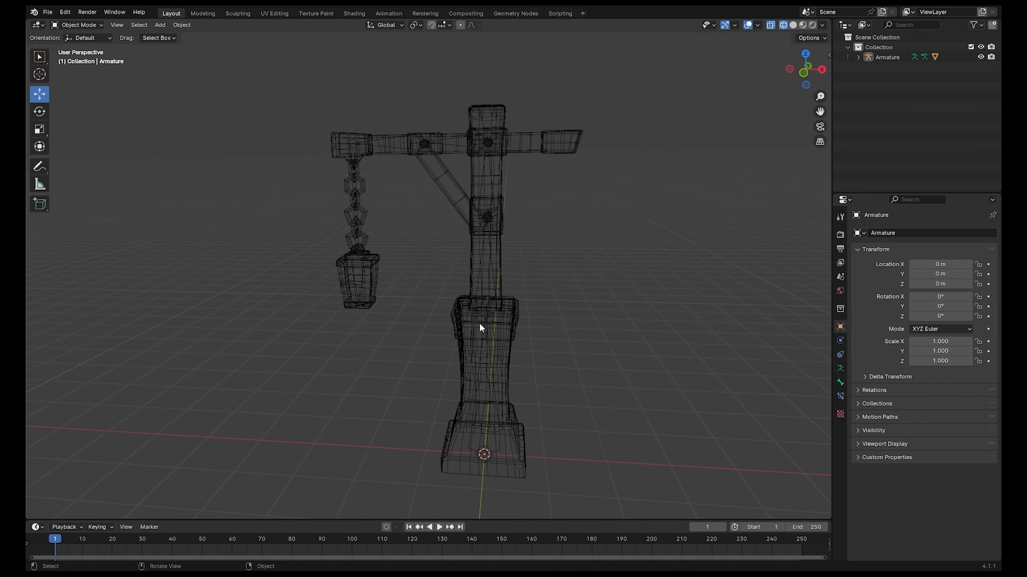
key(z)
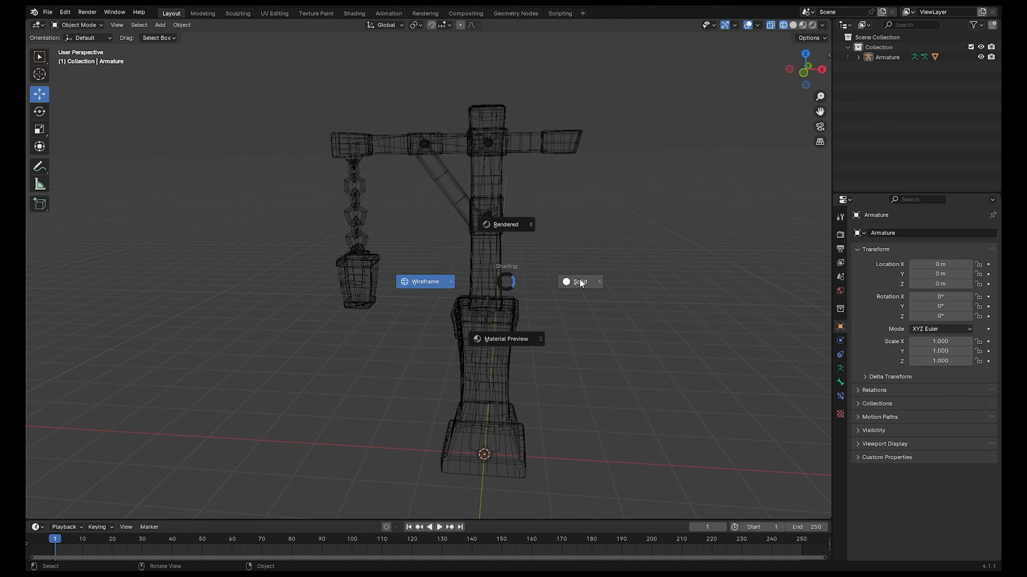
click(580, 282)
middle_drag(578, 279, 609, 240)
click(516, 309)
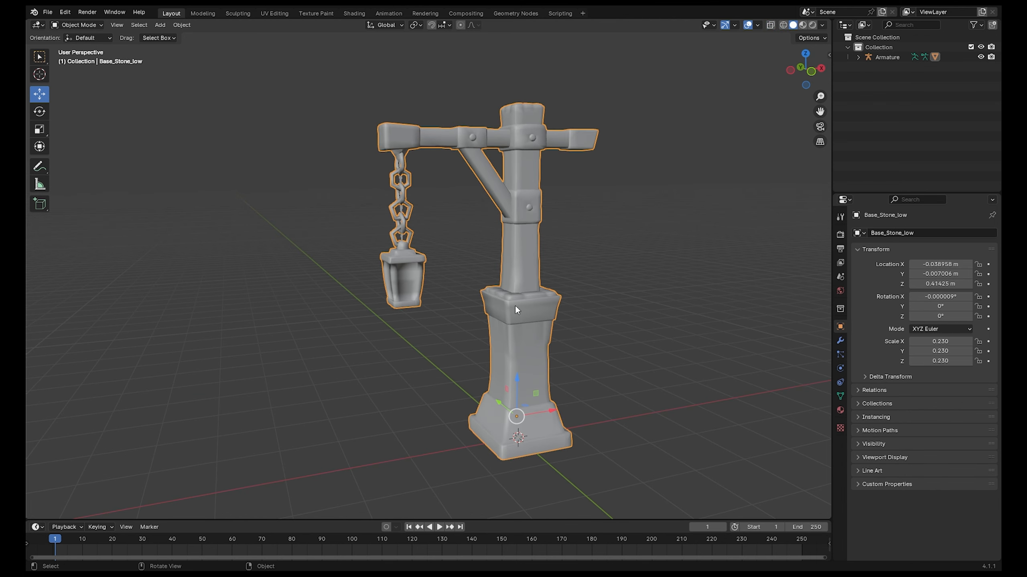
key(ctrl+a)
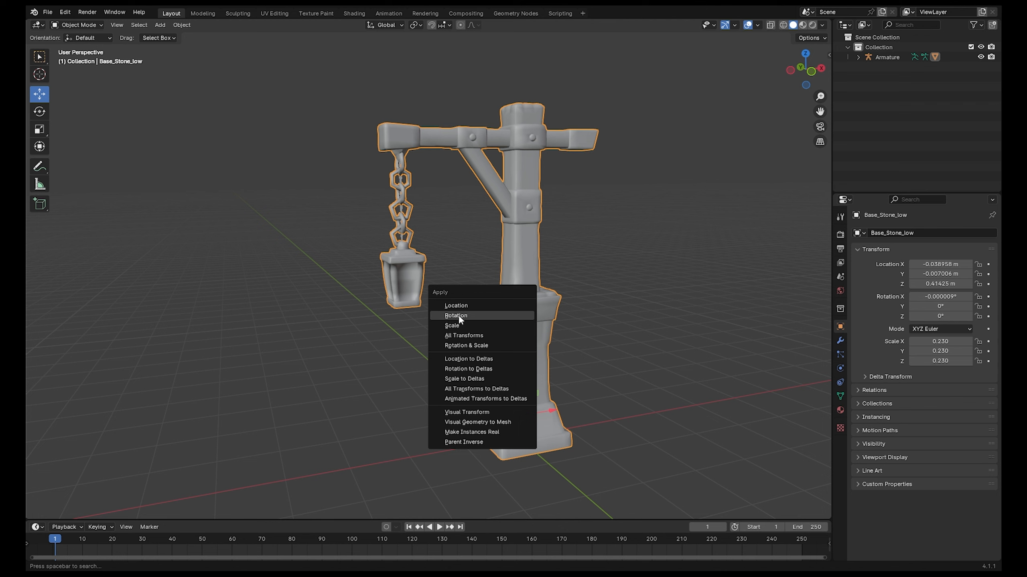
click(468, 336)
middle_drag(469, 335, 637, 204)
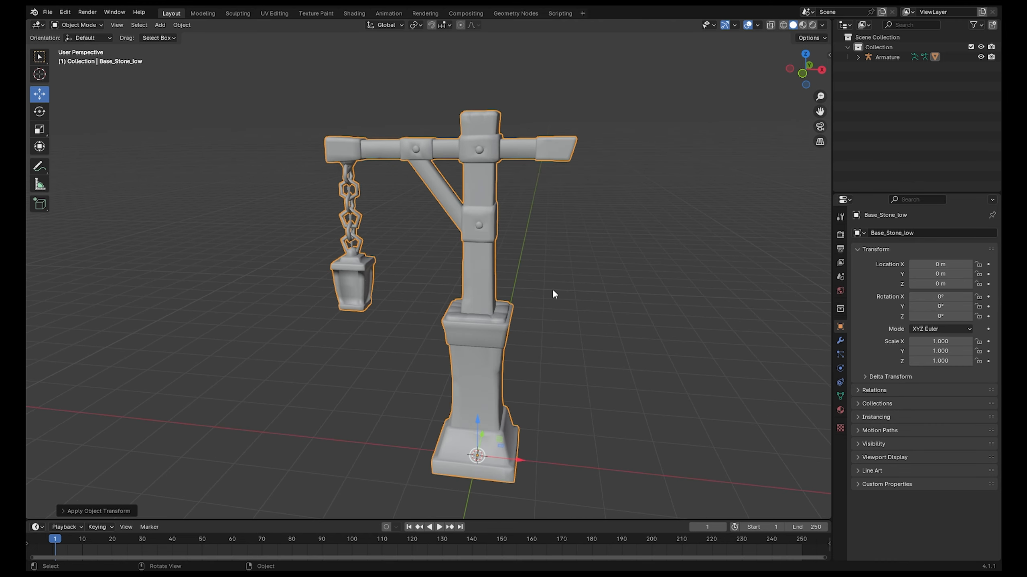
Step: Start exporting the rigged lamp post as an FBX file
click(48, 12)
mouse_move(73, 163)
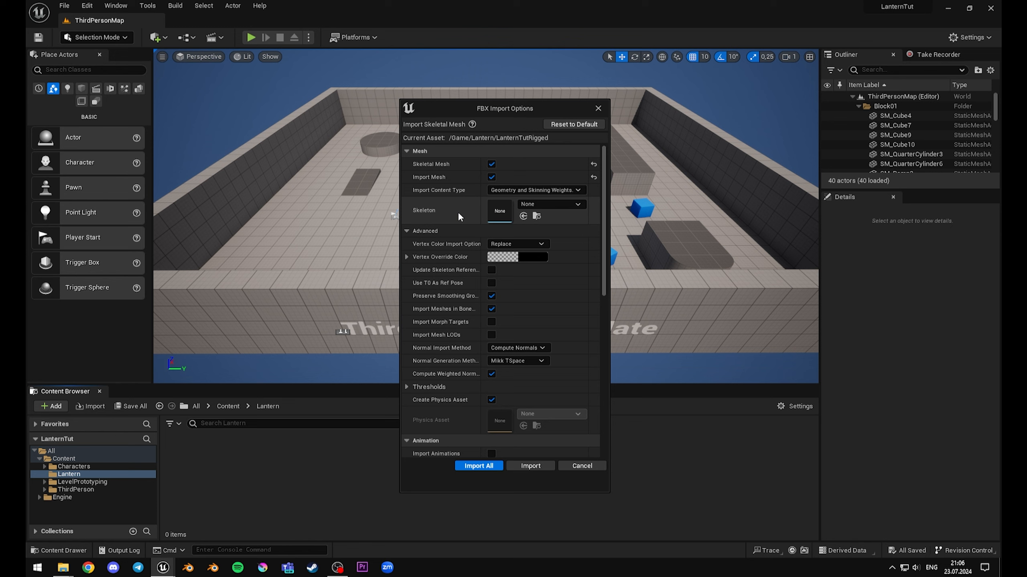
Step: In Unreal Engine, review the FBX options and import LanternTutRigged as a skeletal mesh with a physics asset, then dismiss the message log
scroll(497, 347, down, 5)
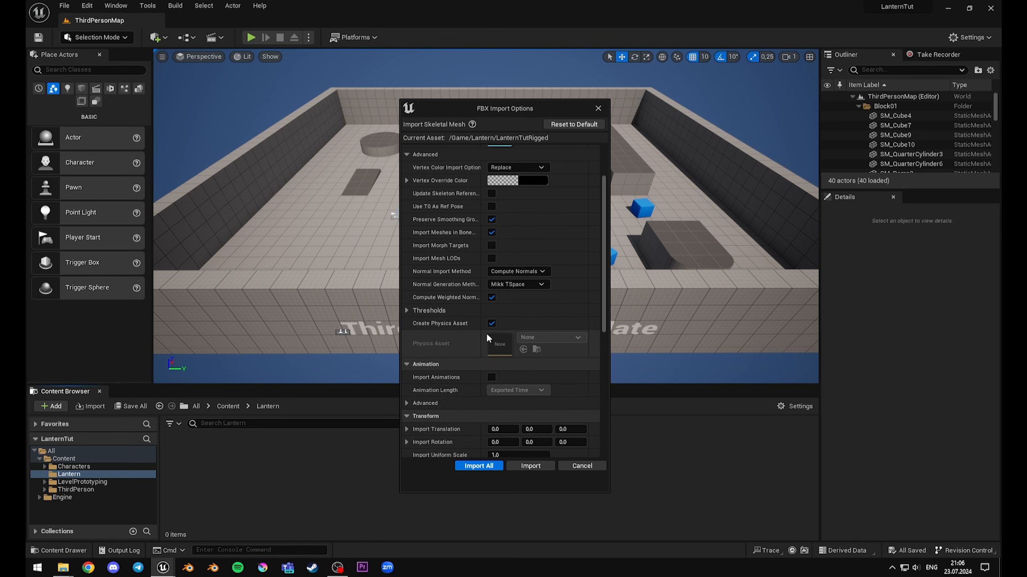
scroll(465, 283, up, 4)
scroll(449, 254, down, 3)
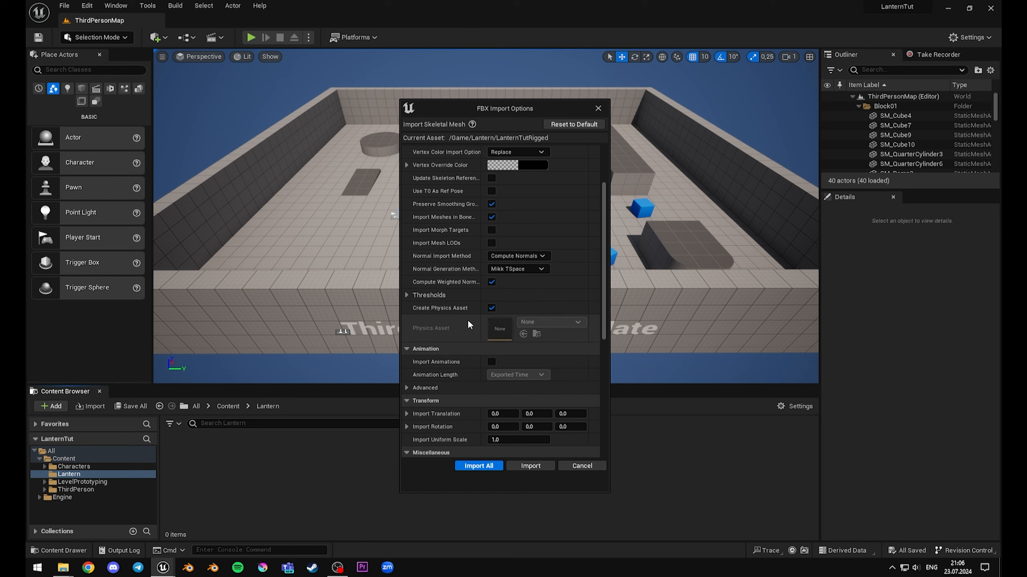
scroll(451, 293, down, 1)
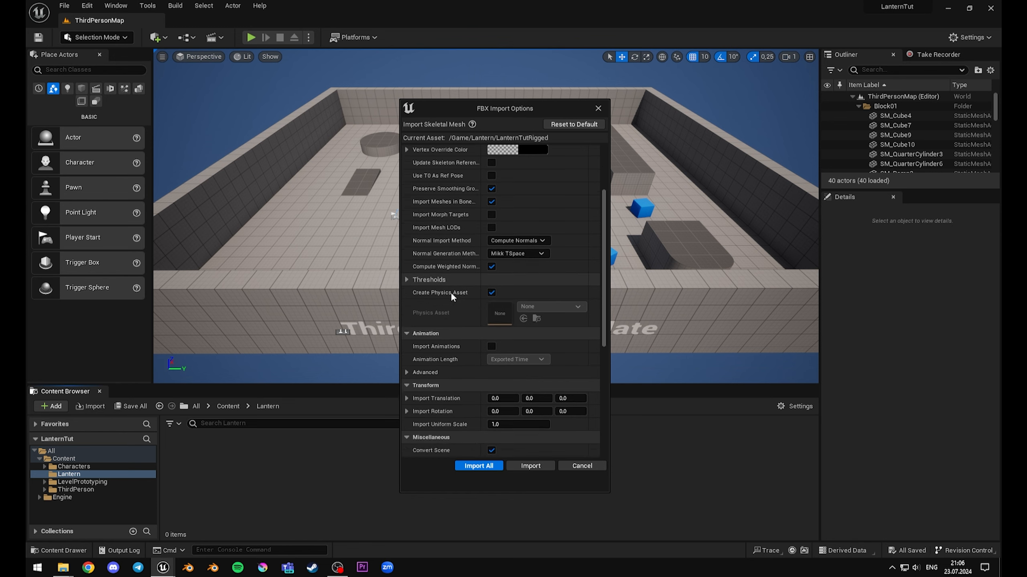
scroll(451, 292, down, 12)
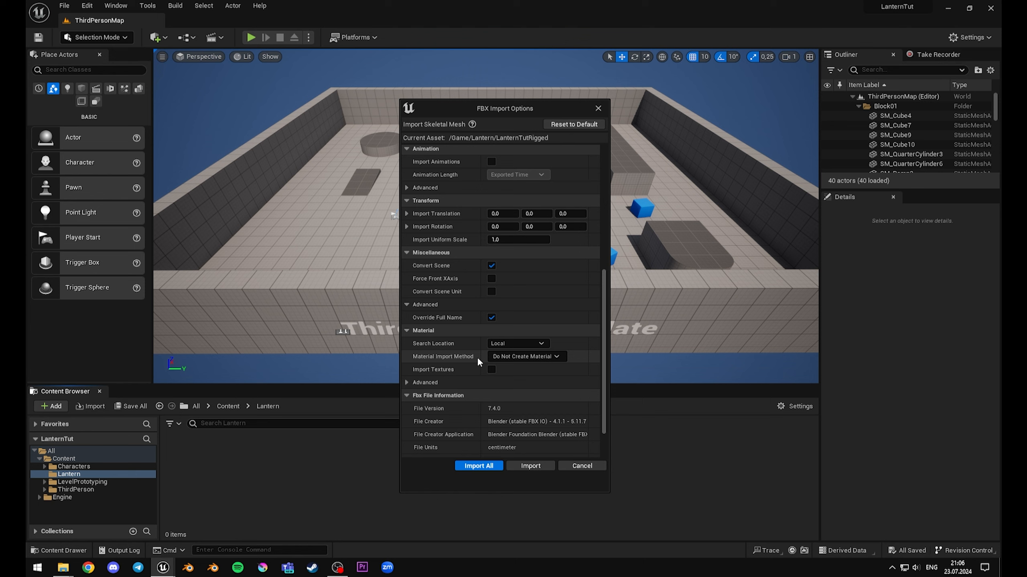
click(478, 467)
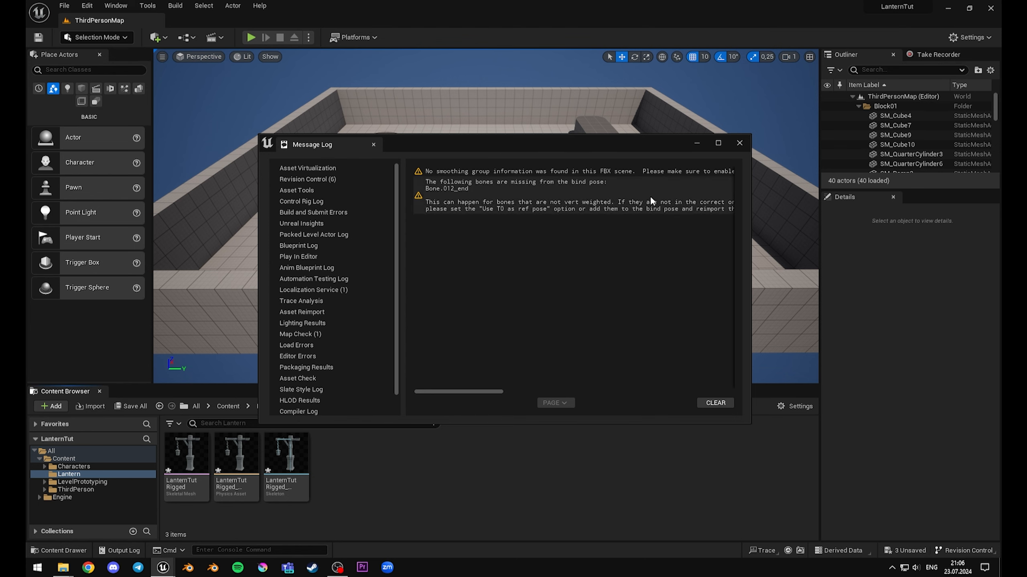
click(740, 142)
Step: Save the three imported assets in the Lantern folder and open the LanternTutRigged physics asset
click(287, 468)
shift+click(192, 468)
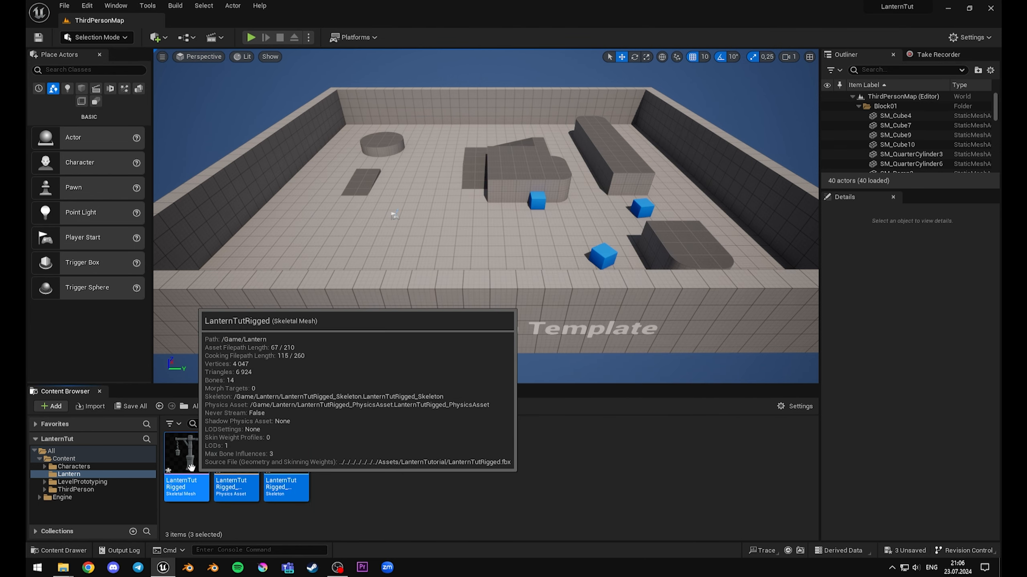
right_click(277, 473)
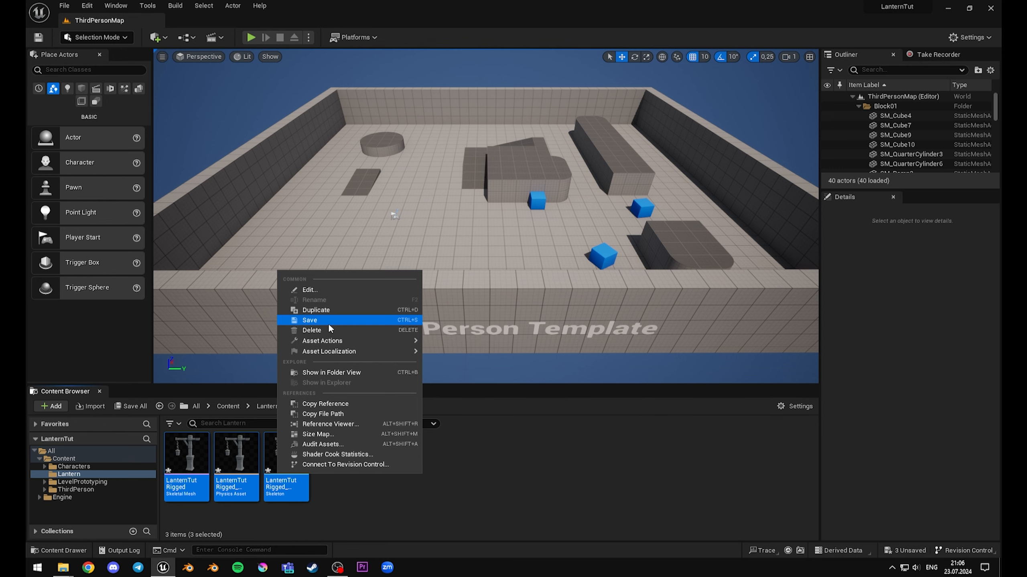
click(310, 320)
click(330, 482)
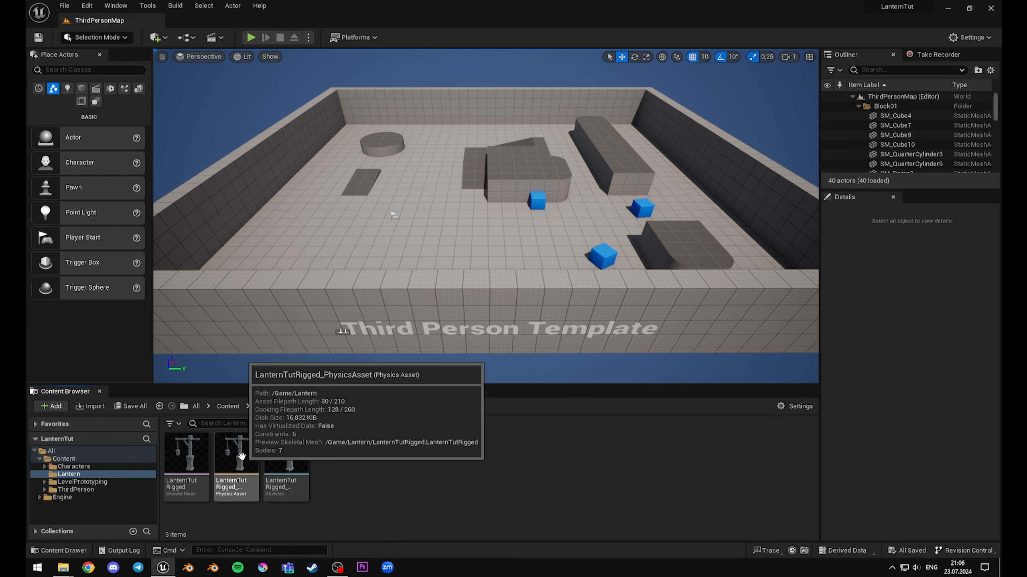
double_click(241, 456)
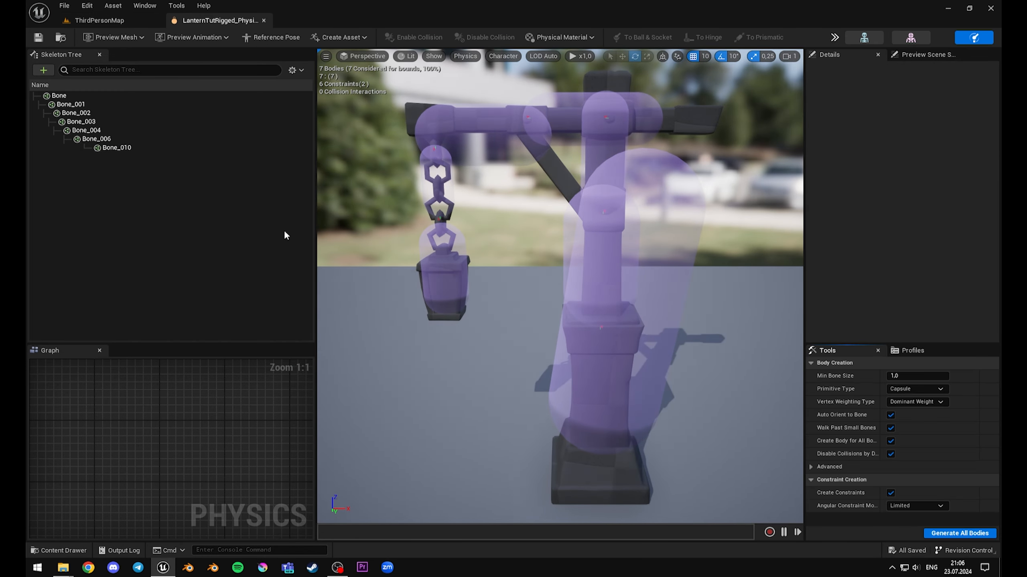
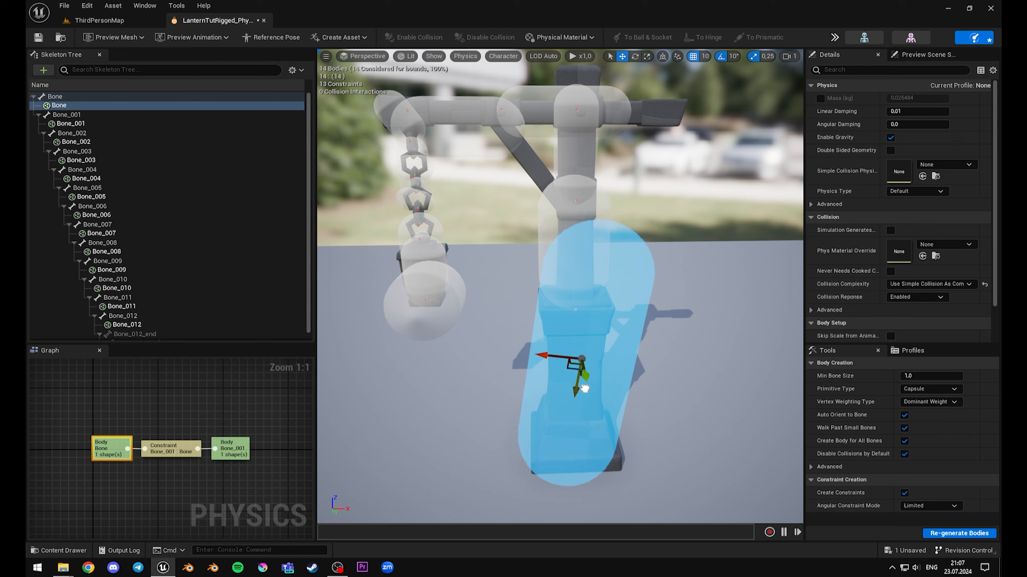
Step: Rotate the root bone's capsule body upright and raise it slightly around the stone base
key(e)
drag(545, 333, 536, 345)
key(w)
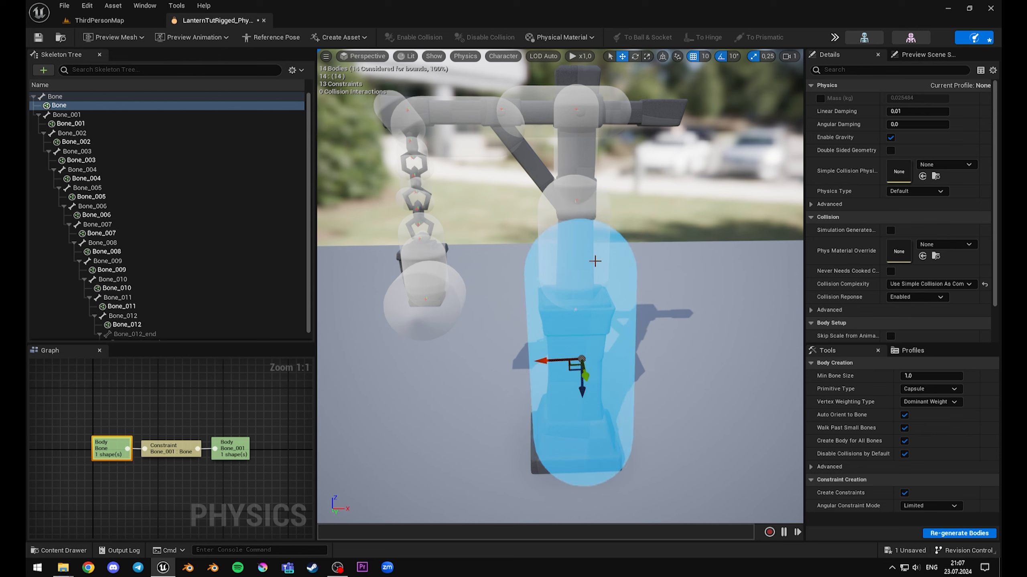
drag(578, 394, 573, 385)
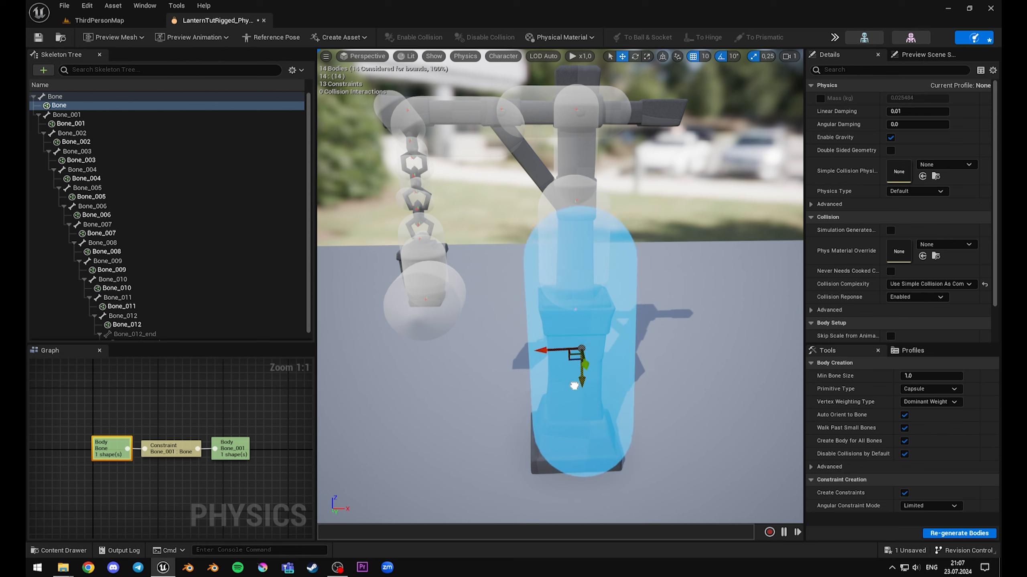
Step: Check the capsule bodies on the post and the crossbeam's chain end, and save the physics asset
click(584, 207)
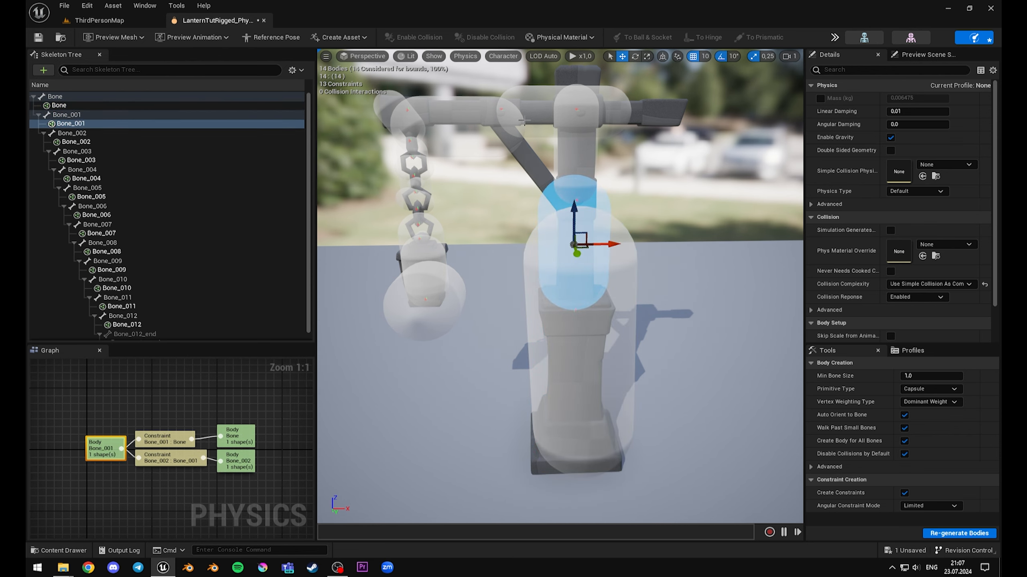
click(456, 108)
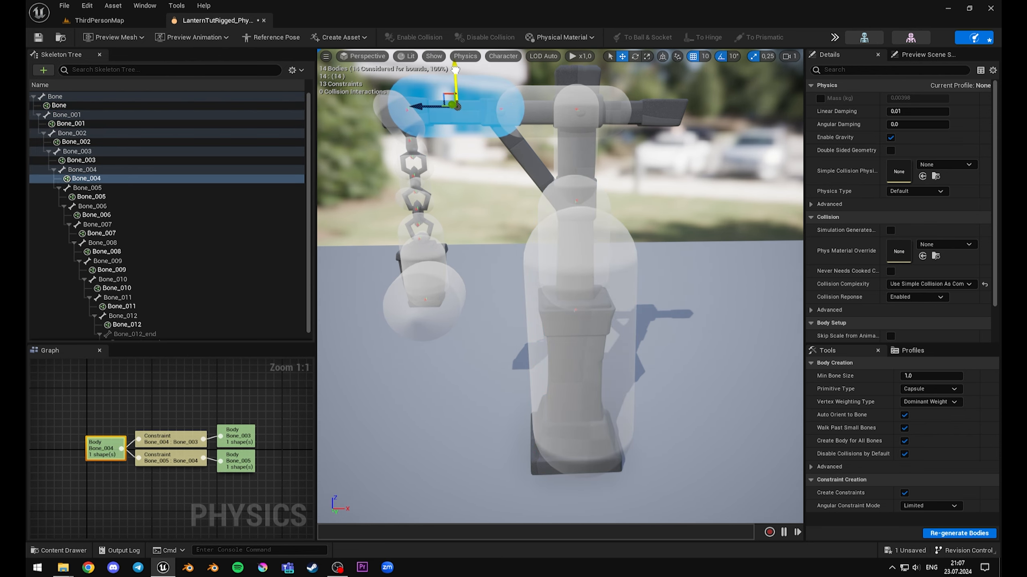
right_drag(459, 223, 462, 178)
key(s)
click(39, 38)
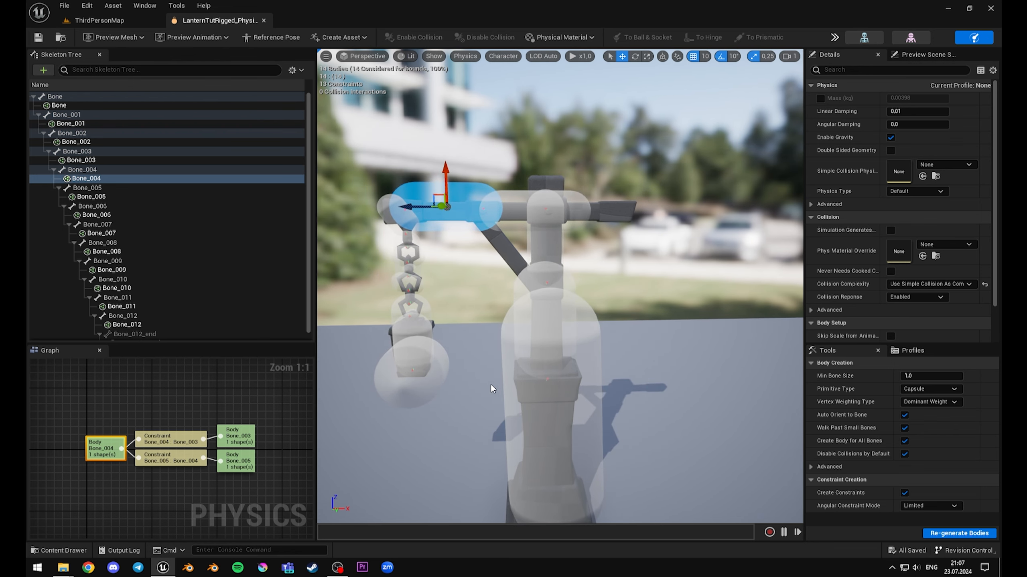
Step: Run the physics simulation on the whole lamp post, watch how its bodies behave, and stop the simulation
mouse_move(491, 384)
right_down()
mouse_move(494, 416)
mouse_move(481, 390)
right_up()
key(w)
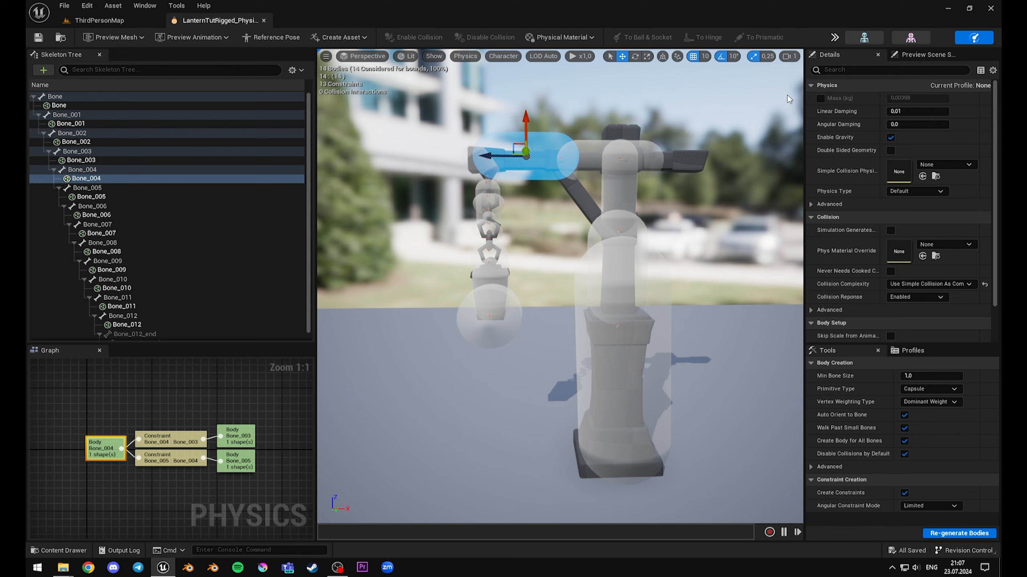
click(700, 267)
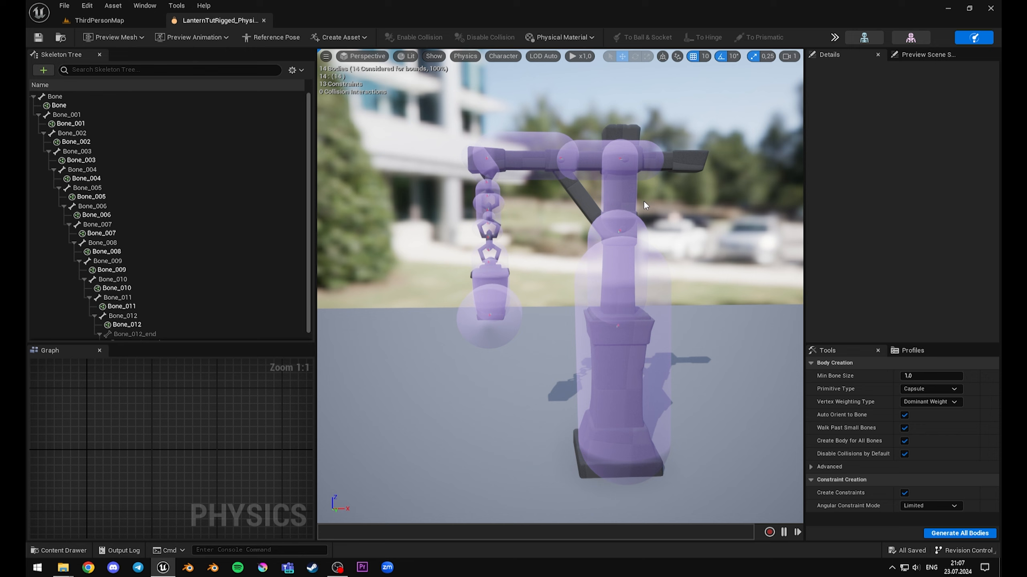
click(834, 38)
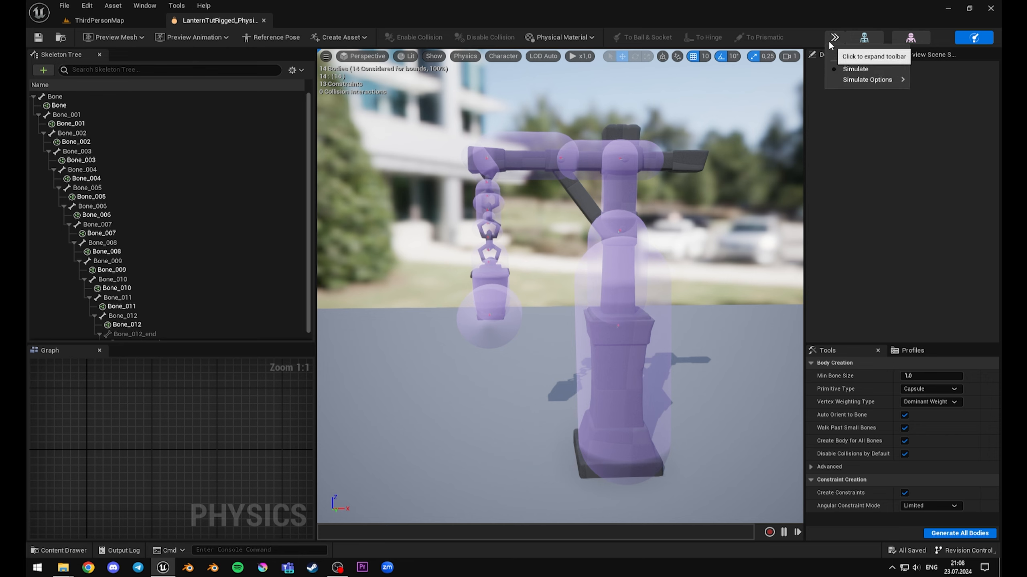
click(846, 67)
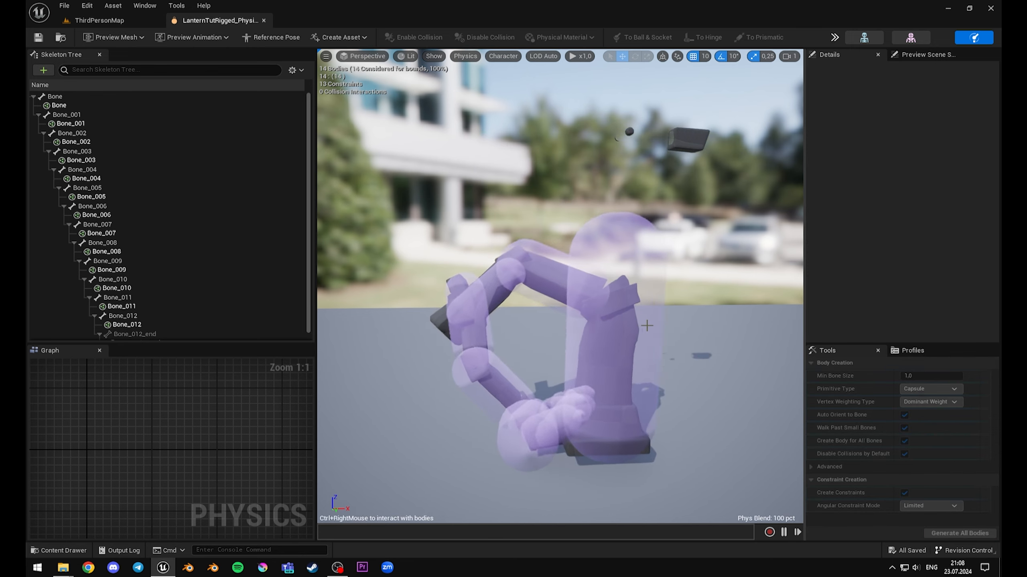
right_drag(647, 325, 629, 358)
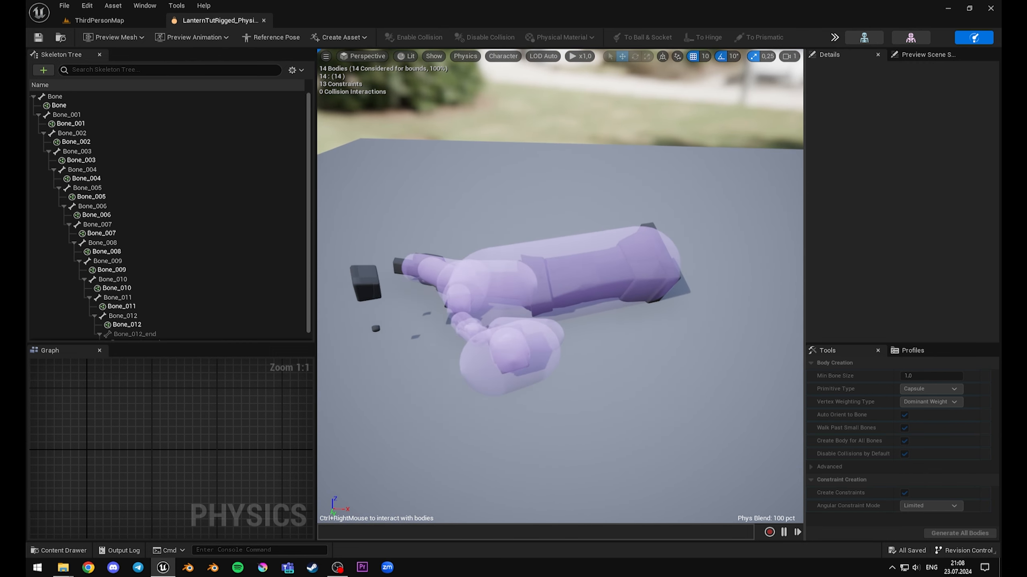
click(835, 37)
click(841, 65)
Step: Set the physics type of the post and crossbeam bodies, Bone through Bone_005, to Kinematic
right_drag(646, 262, 665, 222)
right_drag(476, 136, 475, 137)
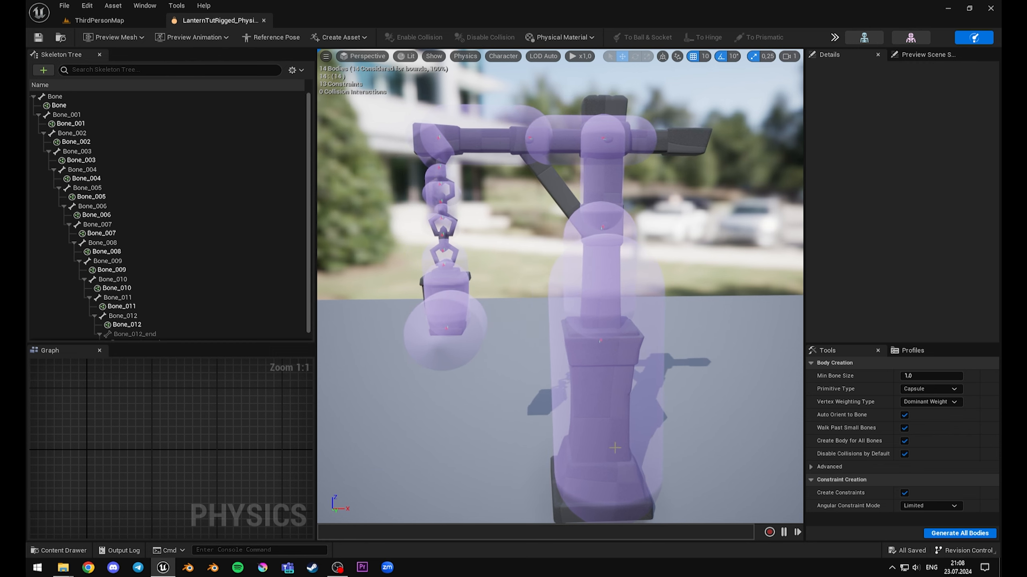
click(595, 238)
ctrl+click(629, 227)
ctrl+click(612, 172)
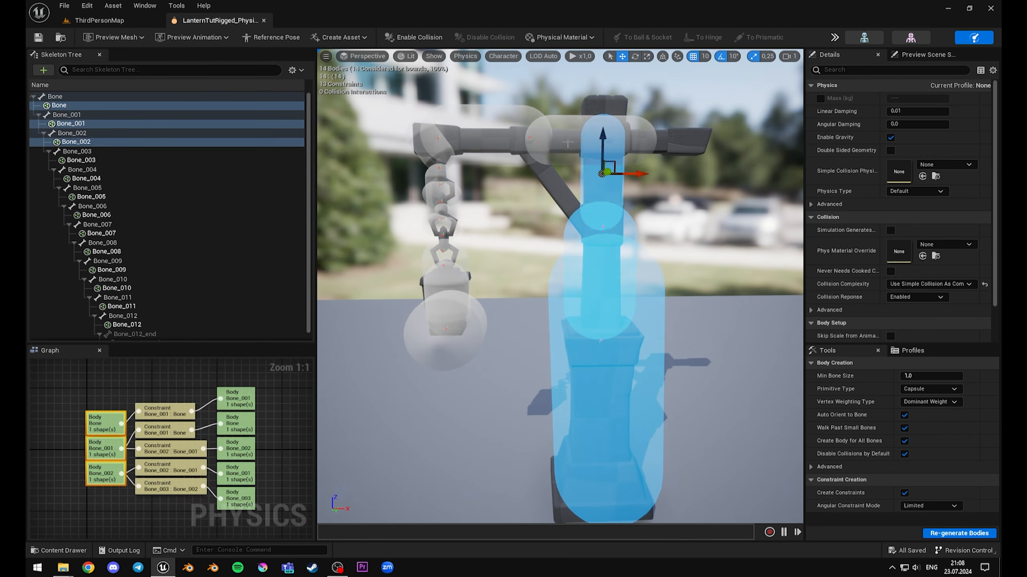
ctrl+click(568, 145)
ctrl+click(436, 128)
ctrl+click(409, 139)
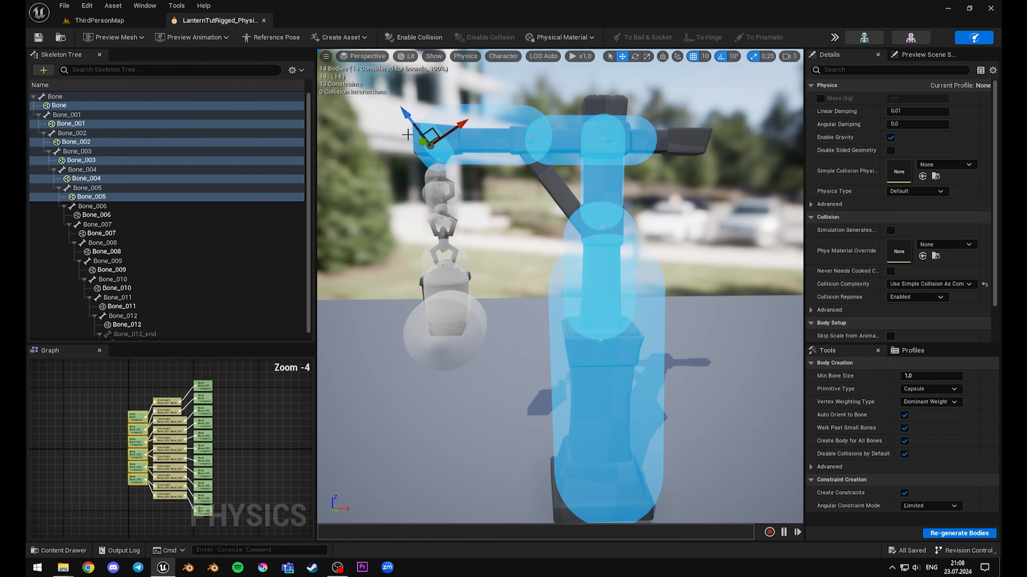
right_click(511, 141)
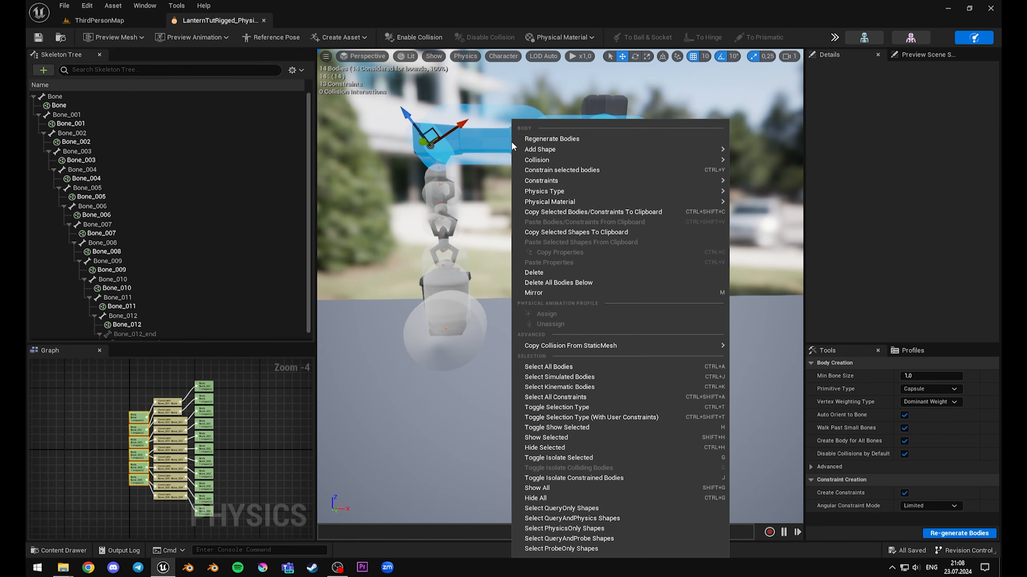
mouse_move(715, 195)
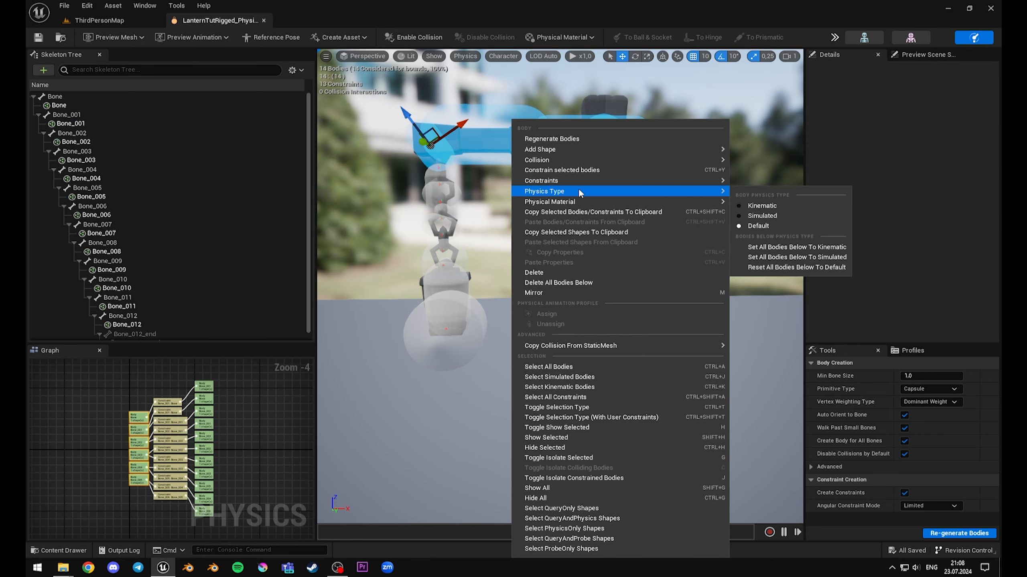
click(772, 206)
click(493, 212)
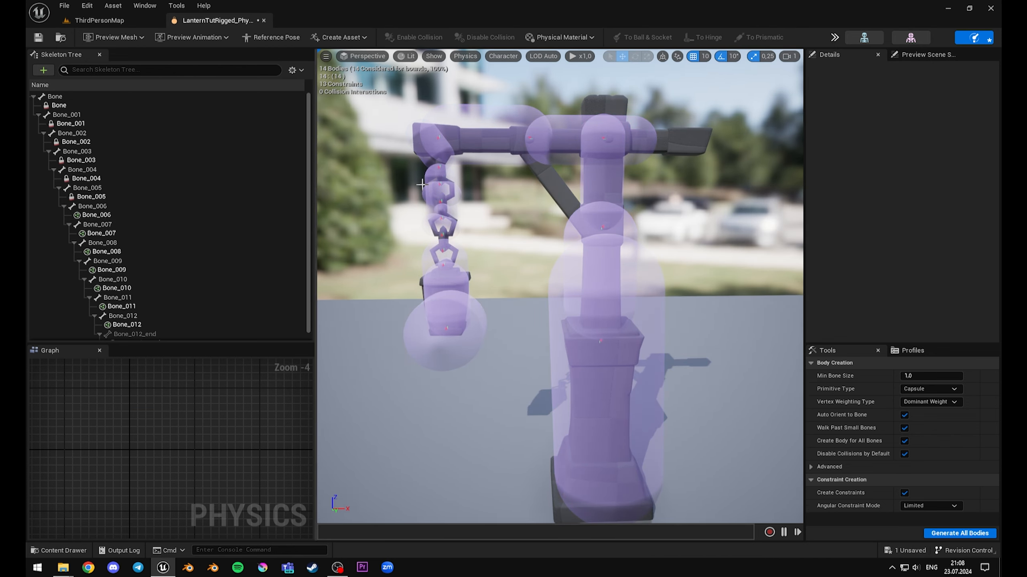
Step: Select the Bone_006 body and hide the bones in the skeleton tree so that only bodies are listed
click(99, 215)
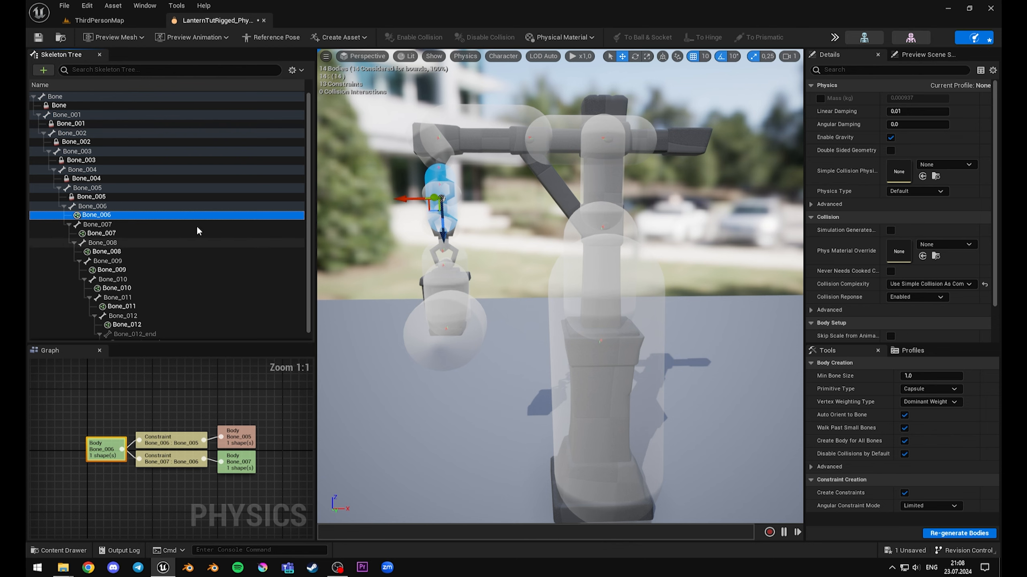
click(294, 69)
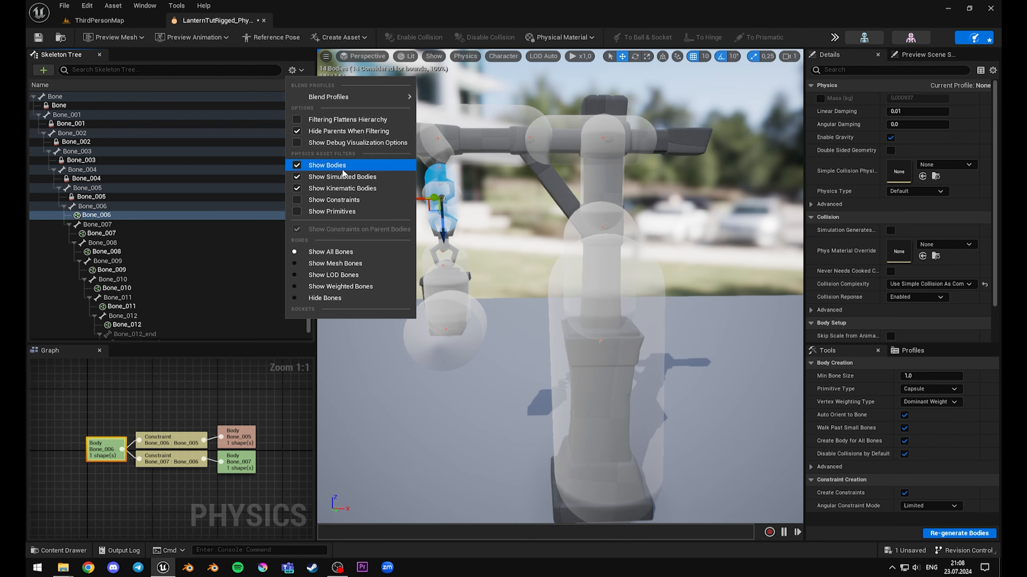
click(336, 298)
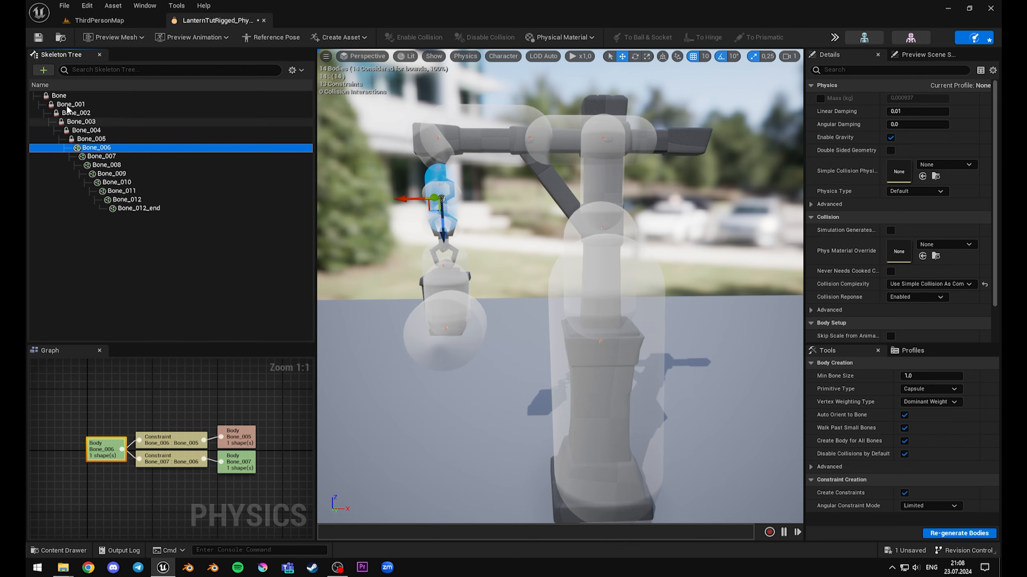
Step: Set the physics type of the chain and lantern bodies, Bone_006 through Bone_012_end, to Simulated and save the physics asset
shift+click(145, 208)
right_click(139, 184)
mouse_move(259, 191)
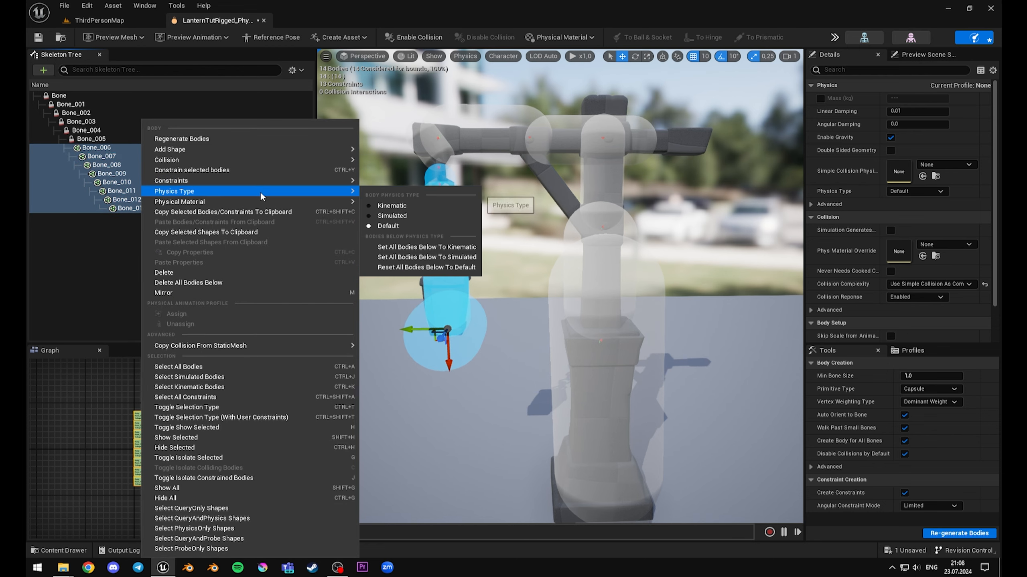
click(392, 215)
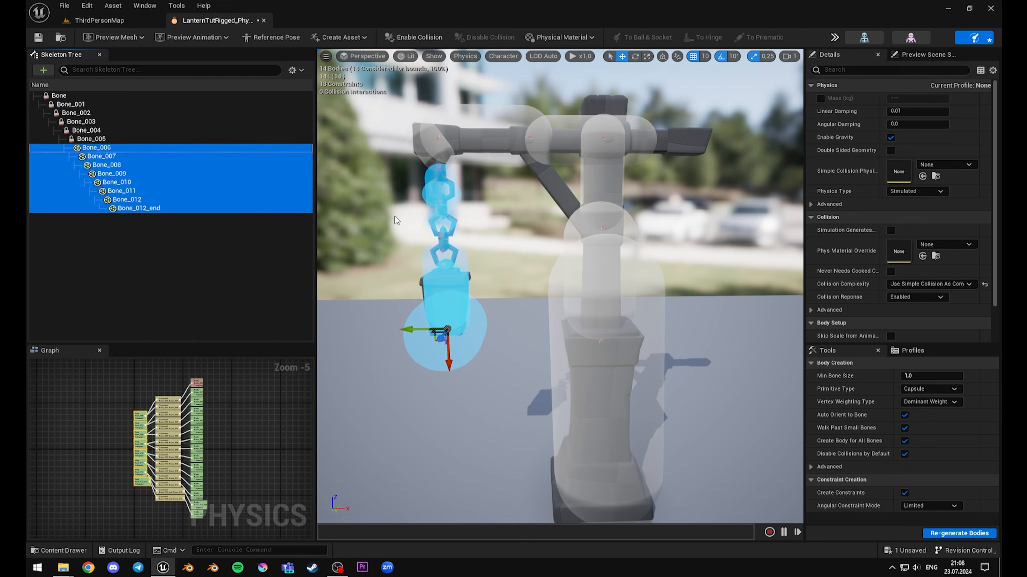
click(36, 40)
Step: Simulate the physics asset again, observe the hanging chain and lantern from several distances, and stop the simulation
mouse_move(734, 236)
right_down()
mouse_move(760, 250)
mouse_move(734, 235)
right_up()
click(735, 235)
click(827, 38)
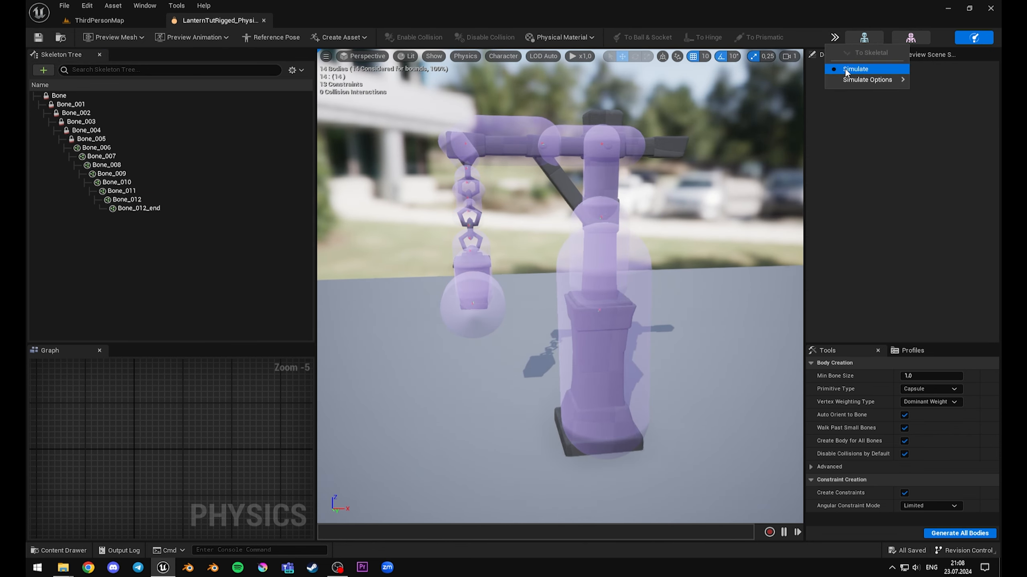
click(847, 71)
mouse_move(615, 231)
right_down()
mouse_move(639, 212)
mouse_move(592, 218)
mouse_move(638, 217)
mouse_move(621, 215)
right_up()
key(w)
key(a)
key(d)
key(a)
key(a)
key(d)
key(s)
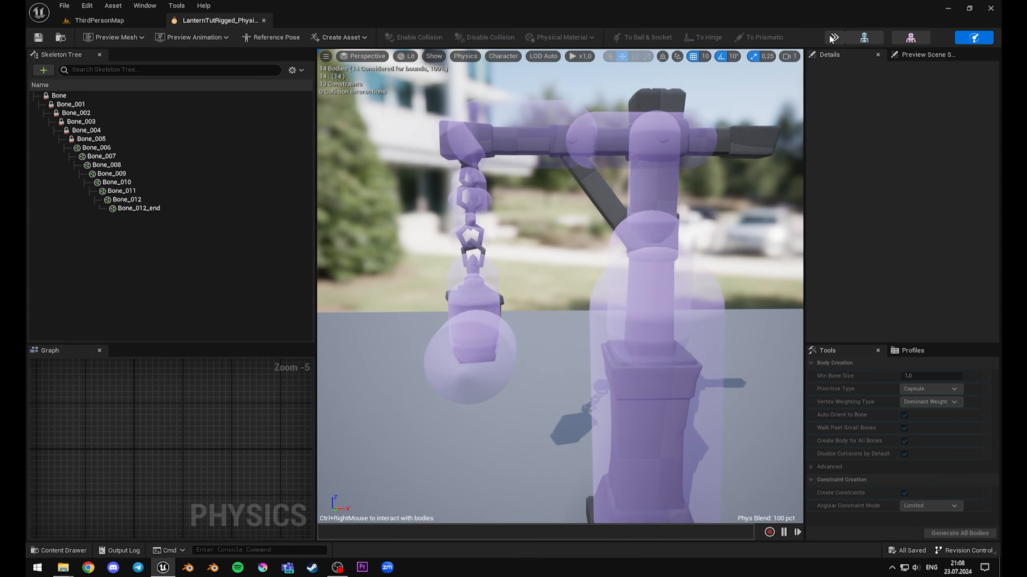
click(830, 38)
click(865, 69)
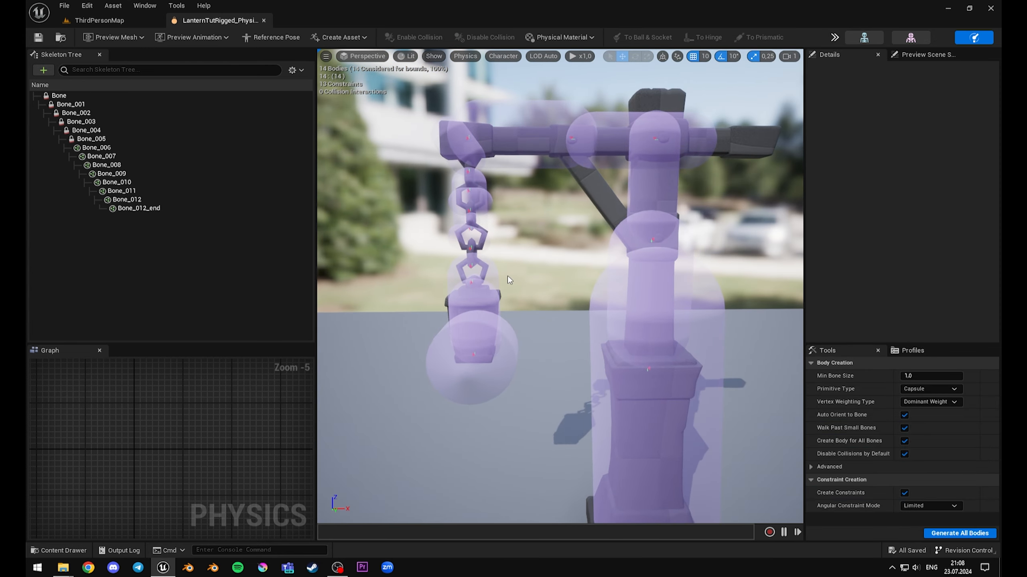
Step: Examine the capsule bodies around the chain links, lantern, crossbeam and post from different angles
key(s)
right_drag(508, 280, 537, 276)
key(a)
key(w)
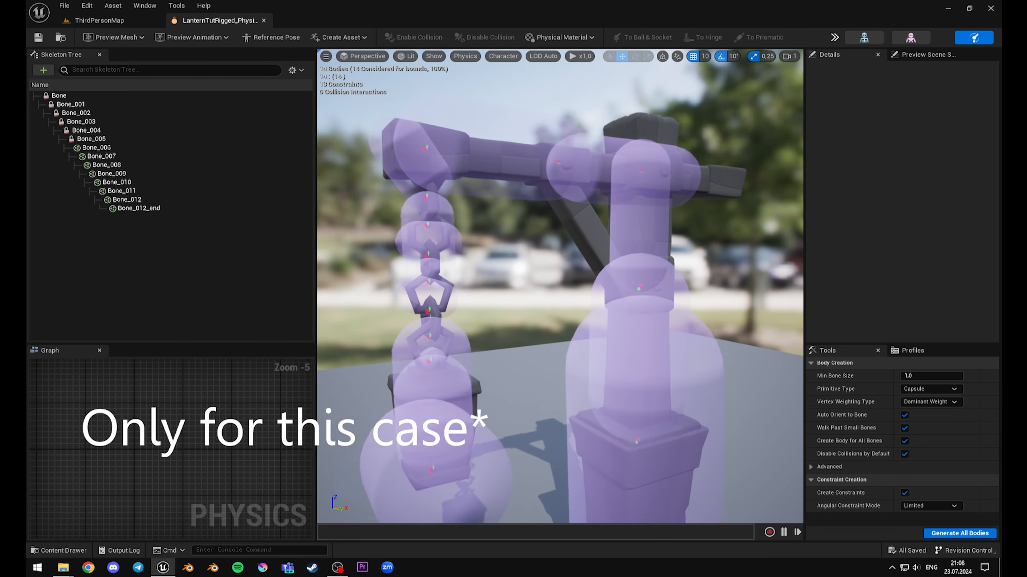
key(a)
key(w)
right_drag(623, 196, 622, 196)
key(d)
right_drag(621, 290, 651, 297)
key(s)
key(w)
key(s)
key(a)
key(w)
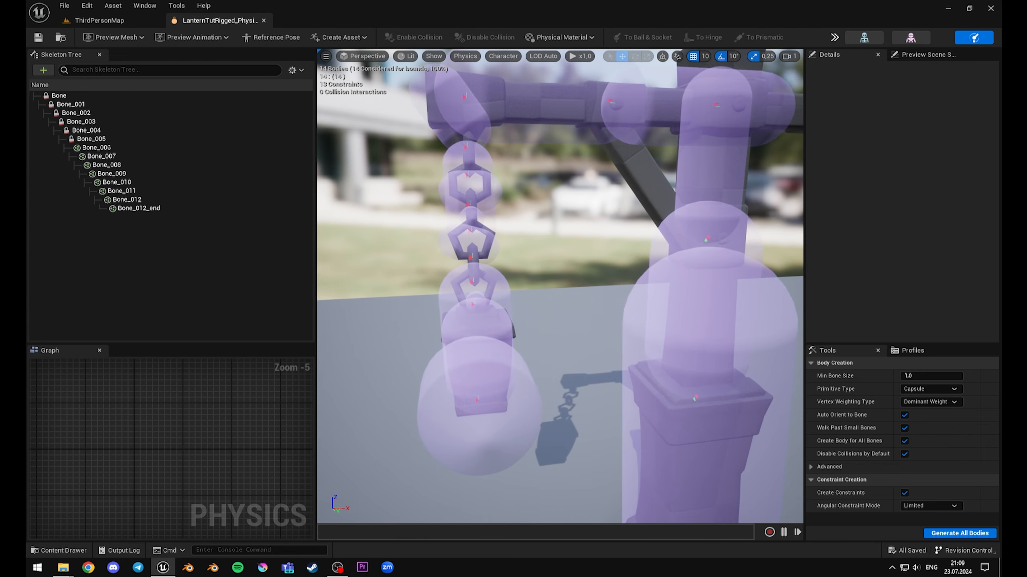
right_drag(631, 225, 647, 220)
key(a)
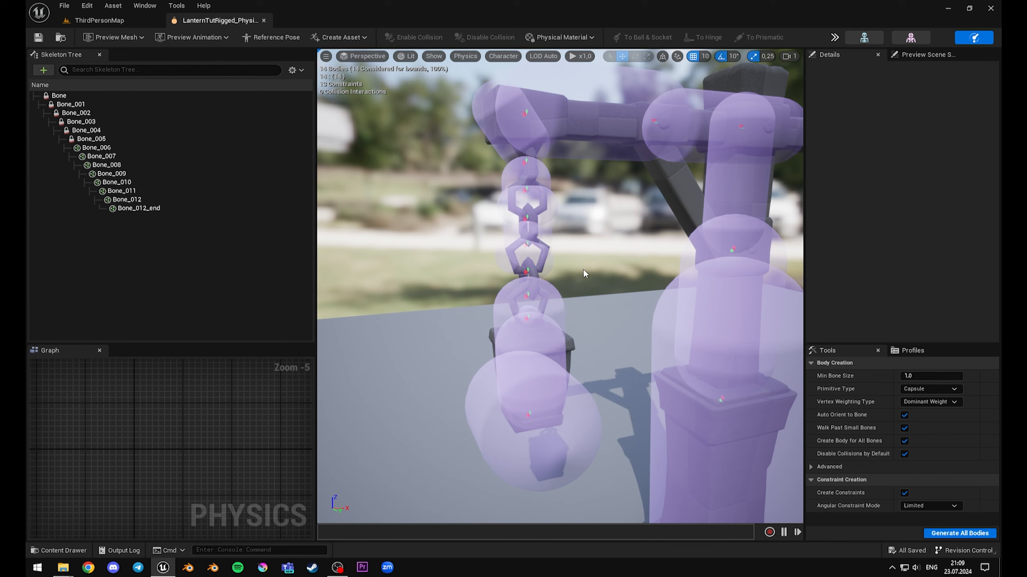
right_drag(575, 287, 554, 291)
key(s)
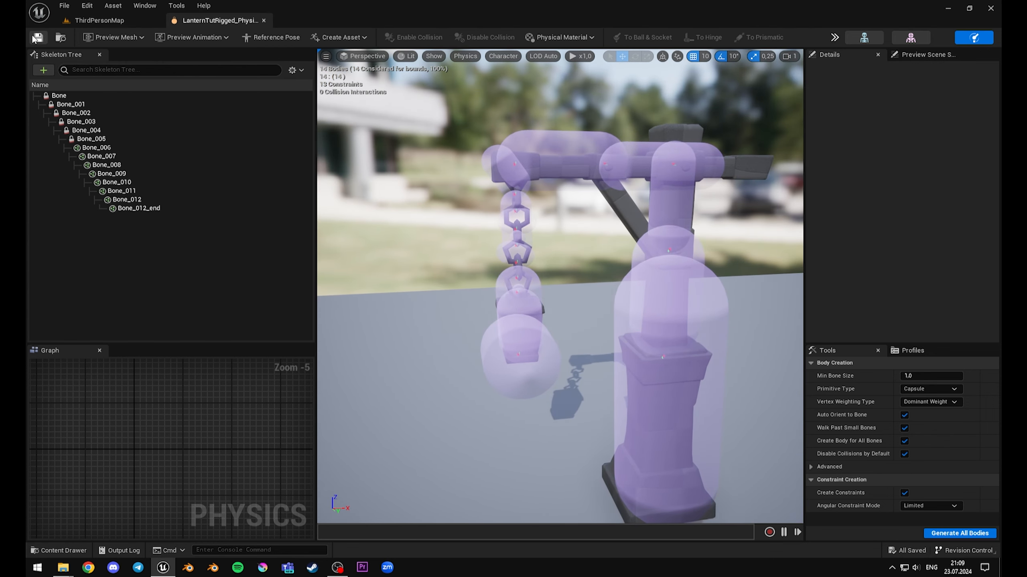
Step: Create an Actor Blueprint named LanternTutorial_BP in the Lantern folder, open it and dock its editor beside the other tabs
click(101, 21)
click(416, 463)
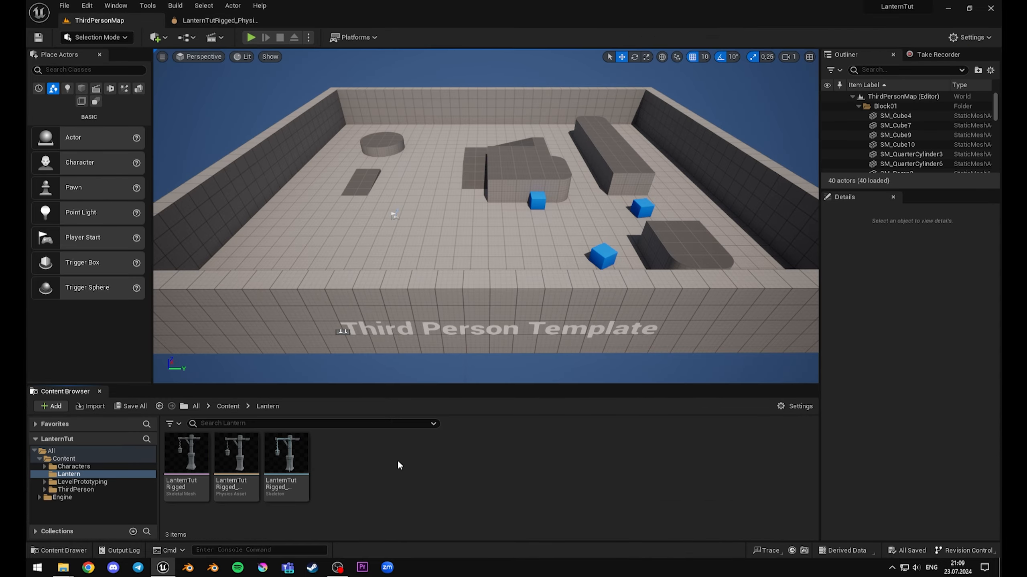
right_click(360, 466)
click(432, 194)
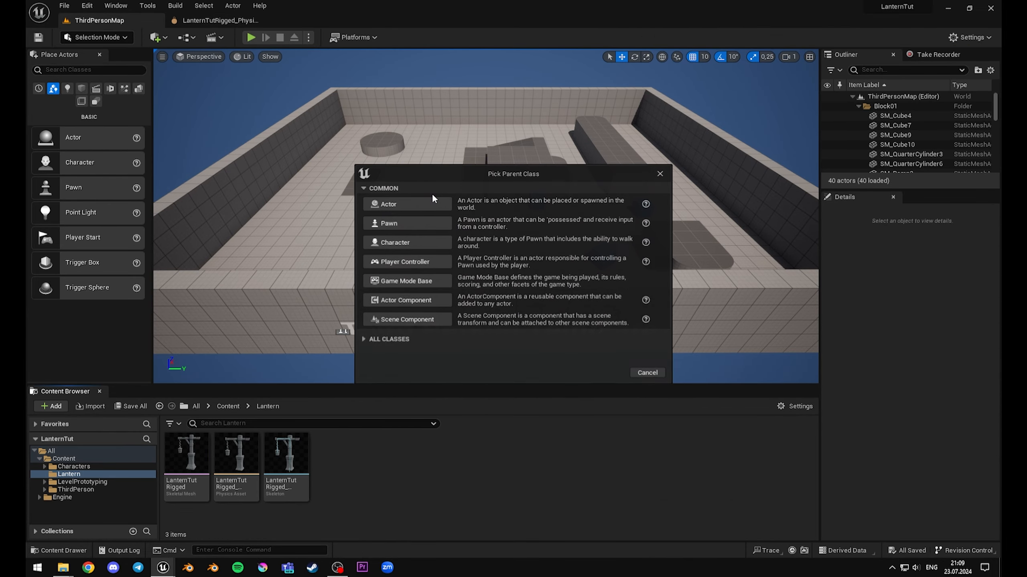
click(420, 200)
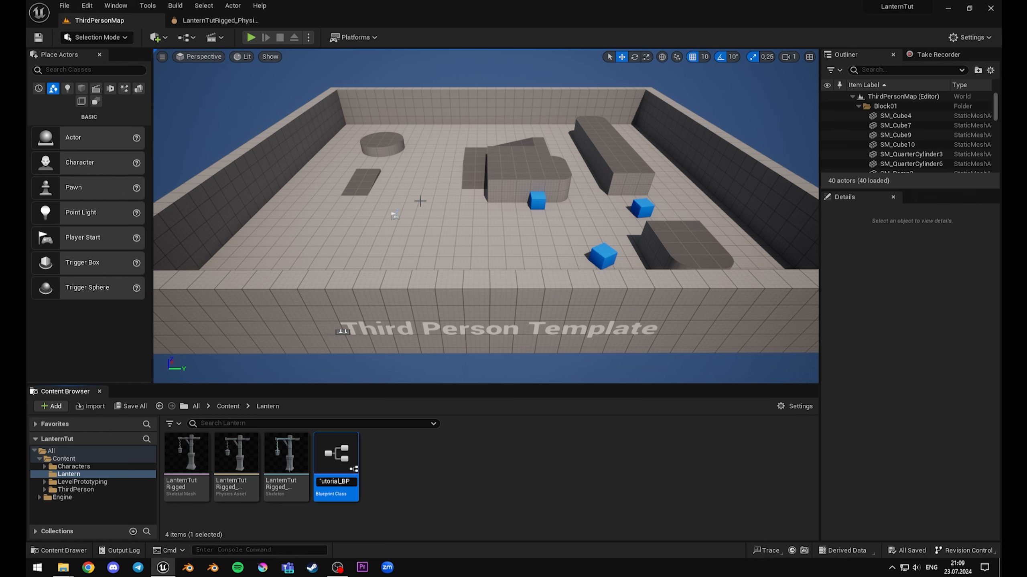
text(LanternTutorial_BP)
key(Return)
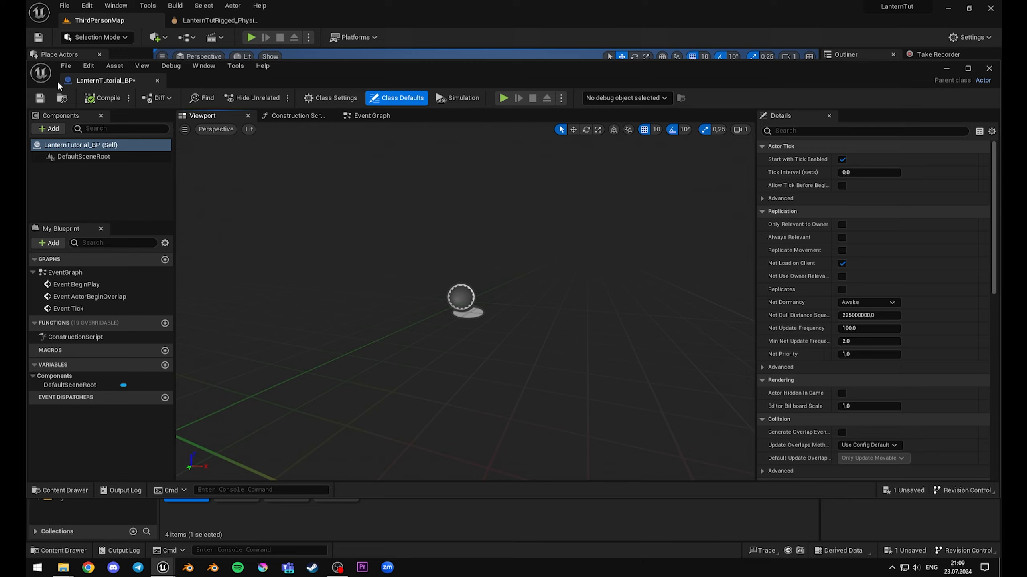
drag(57, 80, 267, 25)
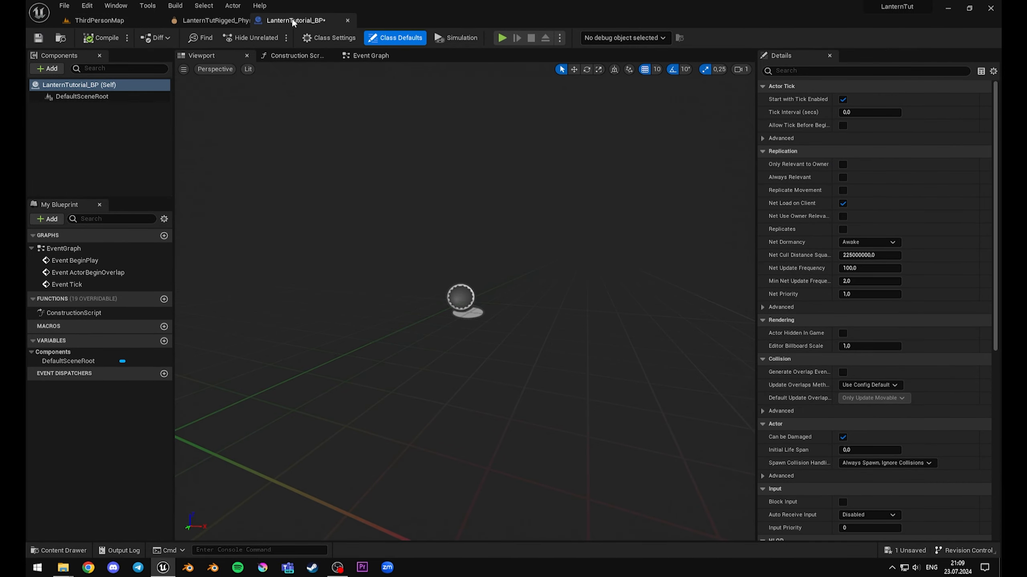
Step: Add a Skeletal Mesh component named Lantern to the LanternTutorial_BP blueprint
click(48, 69)
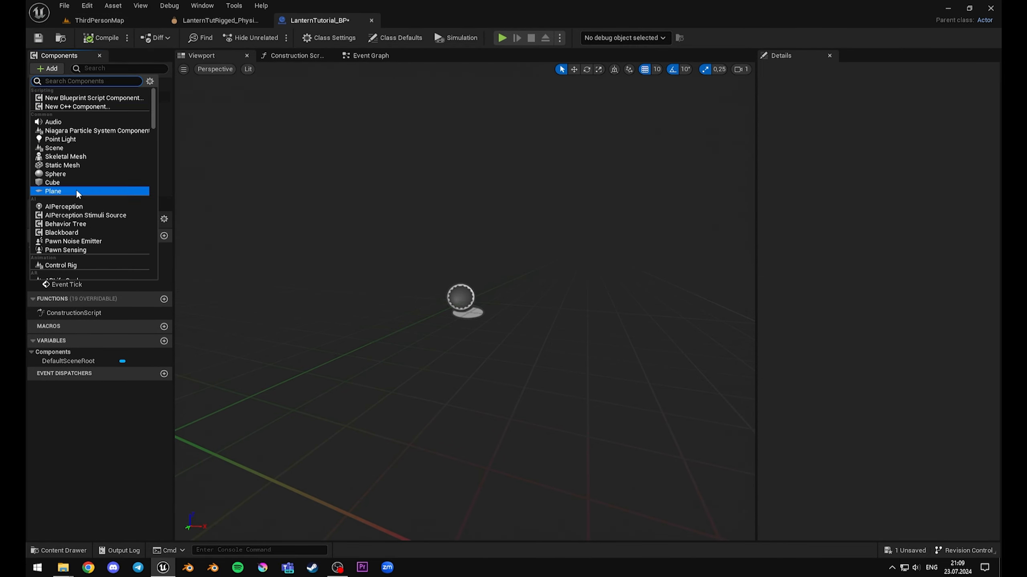
click(77, 157)
text(Lantern)
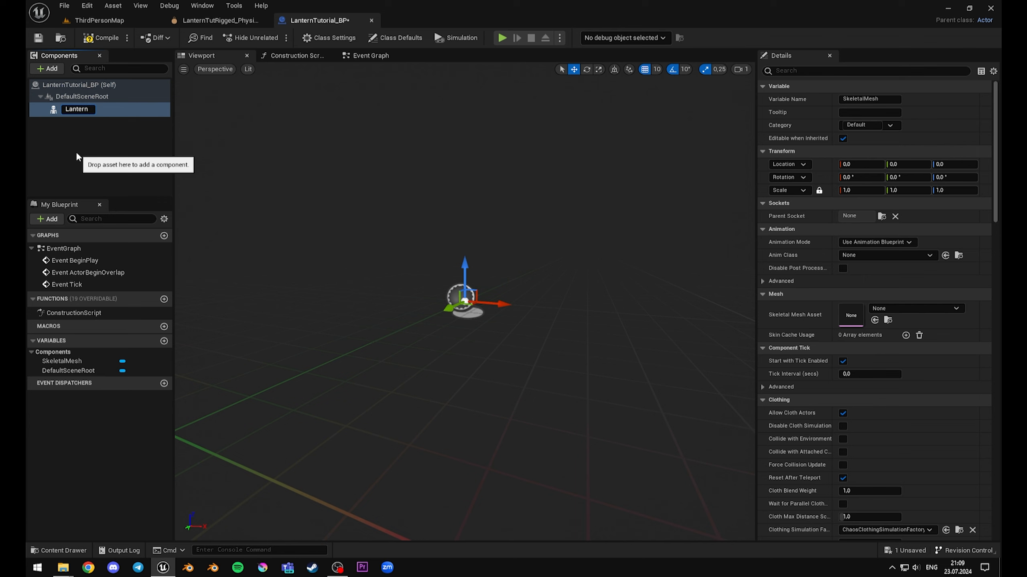
key(Return)
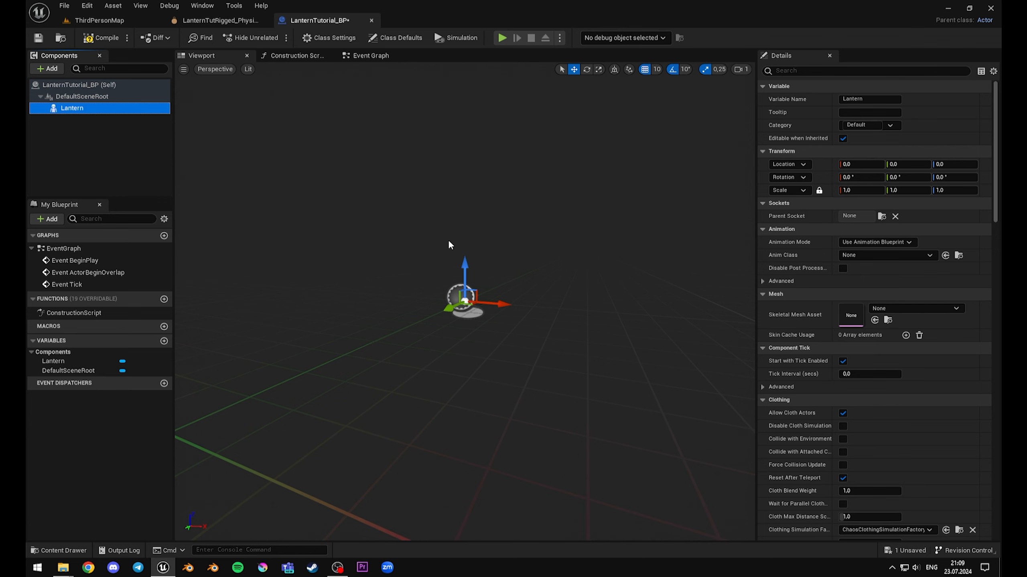
Step: Assign LanternTutRigged as the Lantern component's skeletal mesh asset, check it in the viewport and save the blueprint
click(905, 308)
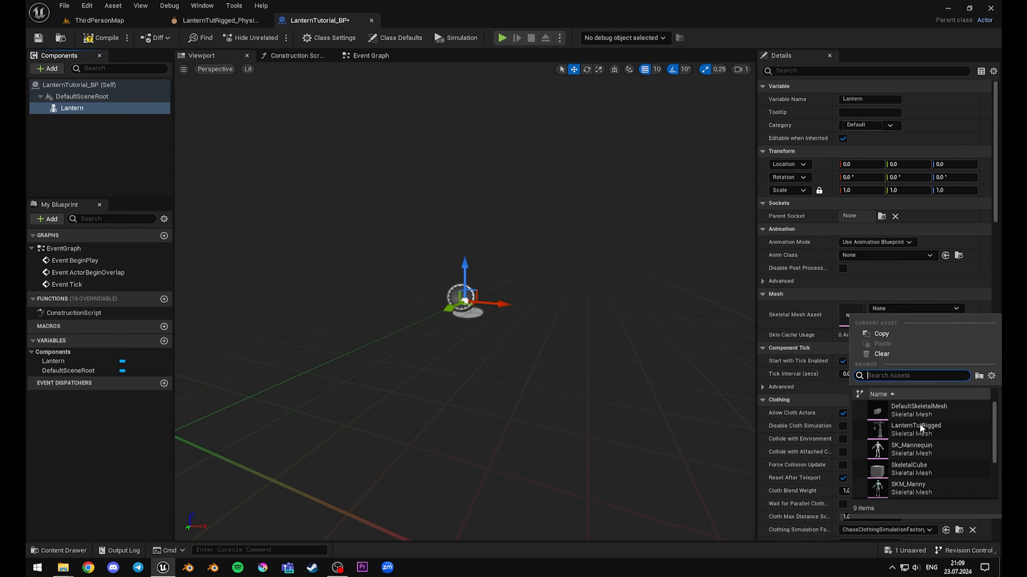
mouse_move(925, 431)
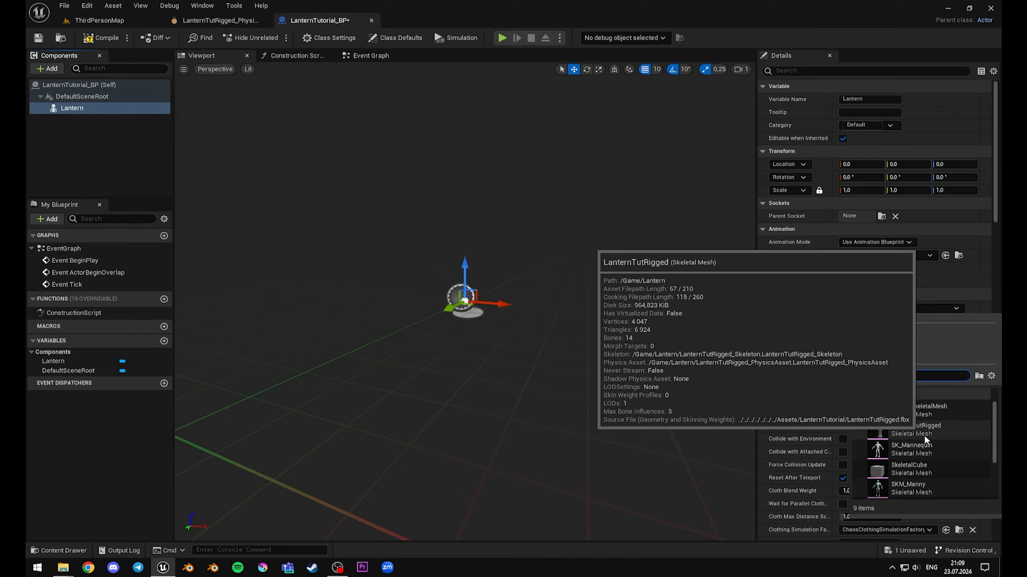
click(924, 433)
key(s)
right_drag(606, 311, 626, 251)
key(a)
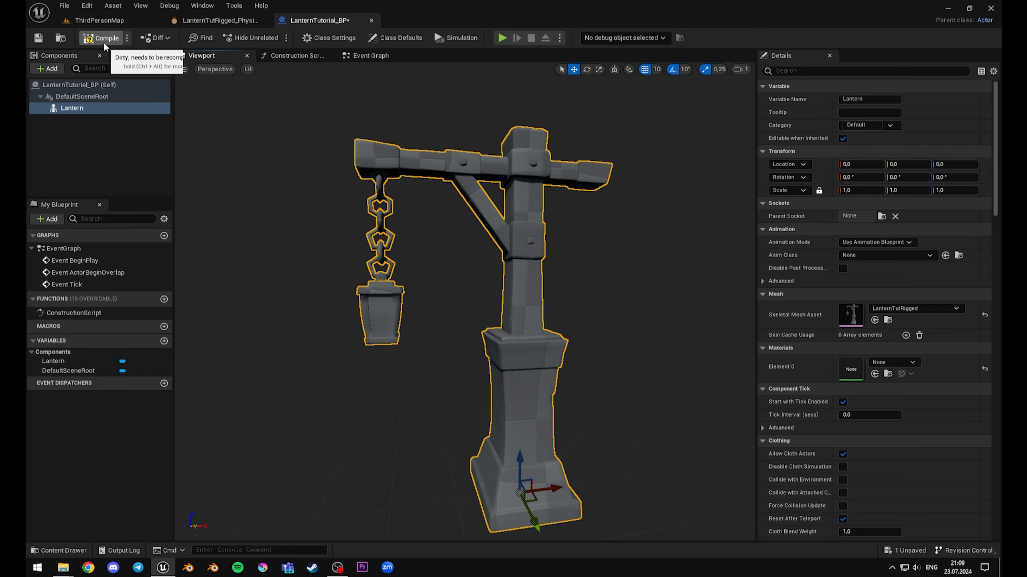
click(45, 40)
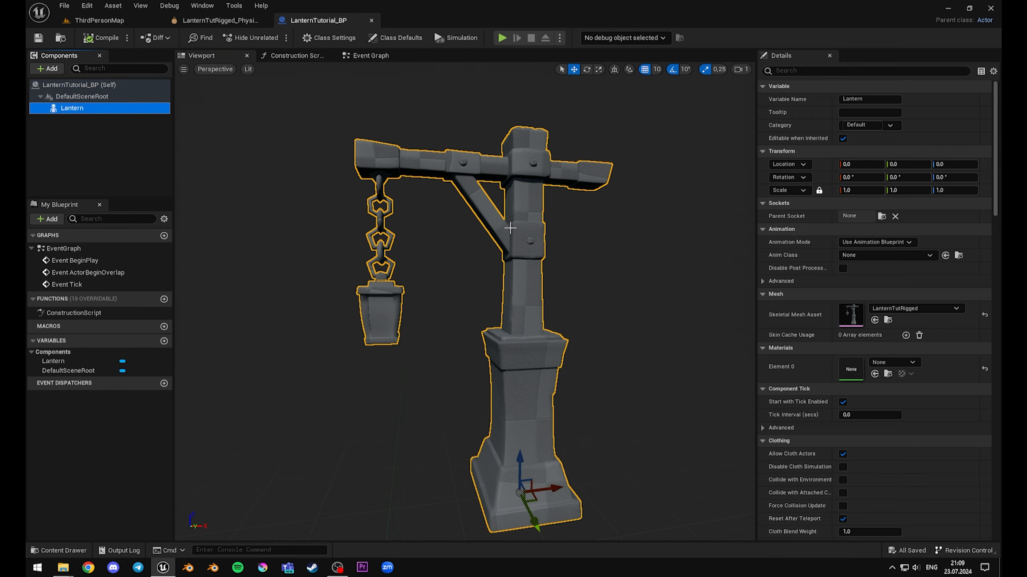
Step: Compile LanternTutorial_BP and place an instance on the floor of ThirdPersonMap at about X 1020, Y 790, Z 0
right_drag(751, 333, 649, 322)
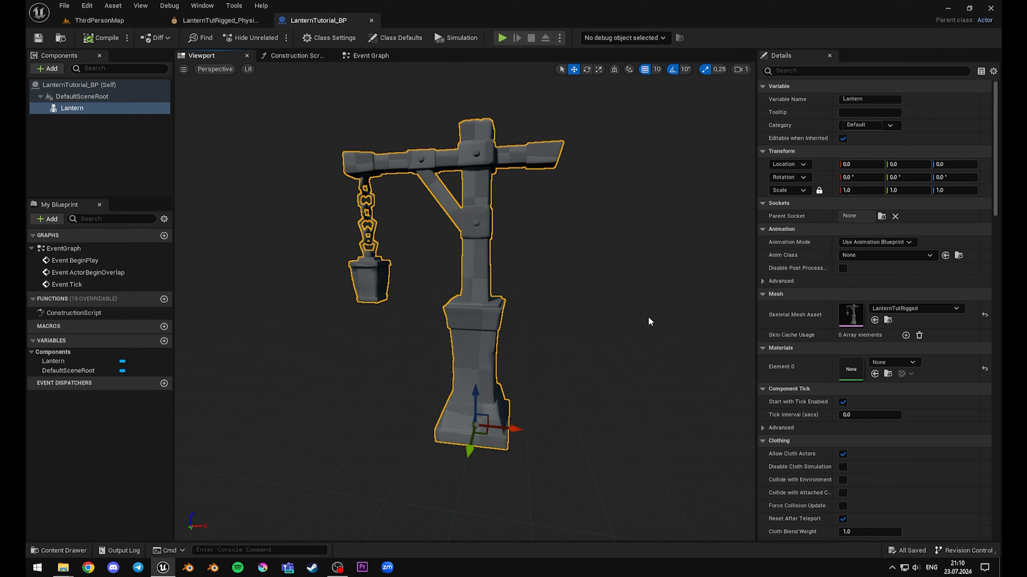
right_drag(627, 261, 651, 263)
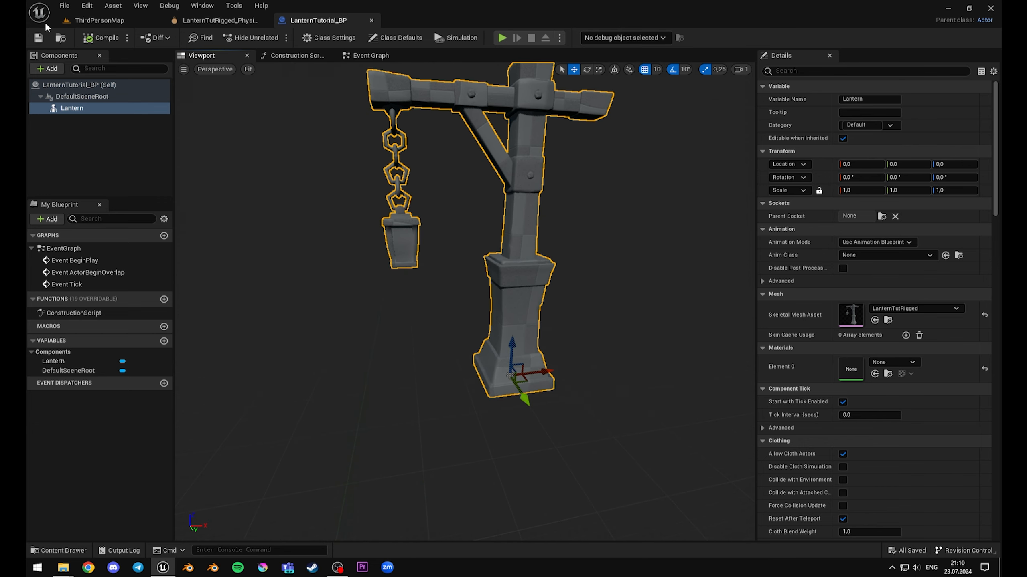
click(89, 38)
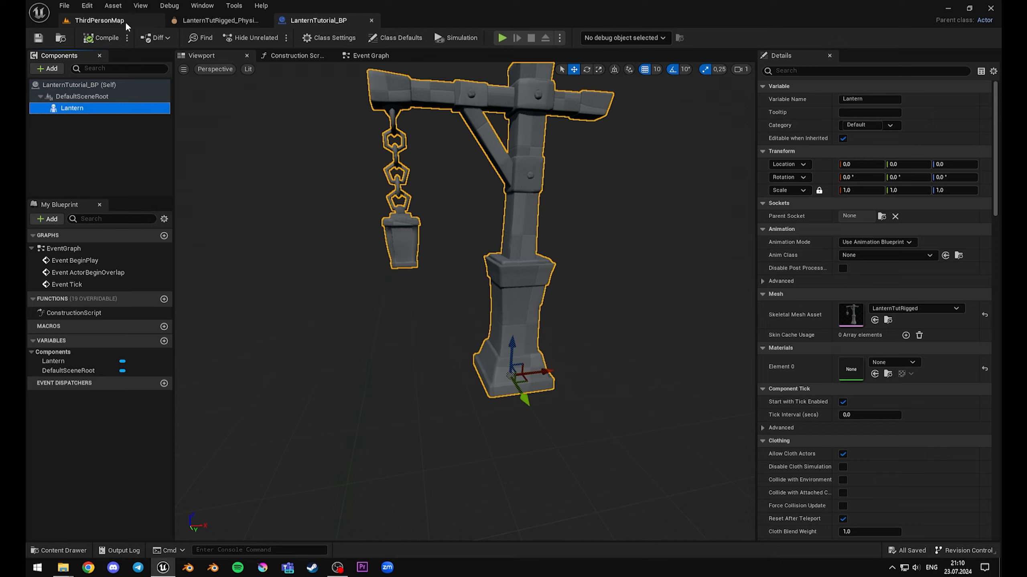
click(99, 20)
right_drag(484, 276, 370, 341)
key(w)
drag(191, 465, 540, 283)
Step: Examine the placed lamp post and its hanging lantern in the level from different distances and angles
key(w)
right_drag(540, 284, 516, 247)
key(s)
key(s)
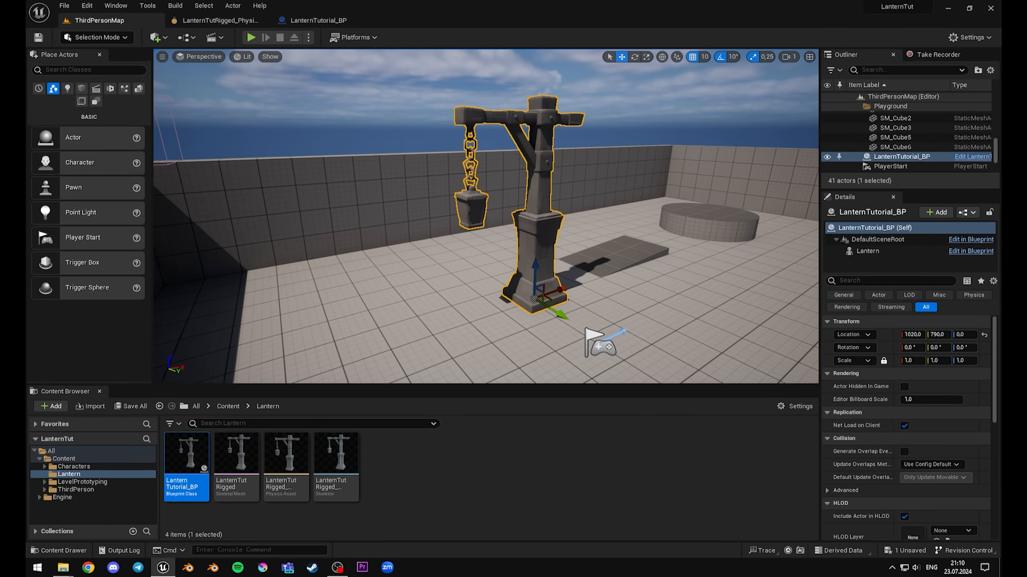
key(d)
mouse_move(492, 249)
right_down()
mouse_move(465, 249)
mouse_move(495, 250)
mouse_move(479, 240)
mouse_move(493, 238)
right_up()
key(a)
key(w)
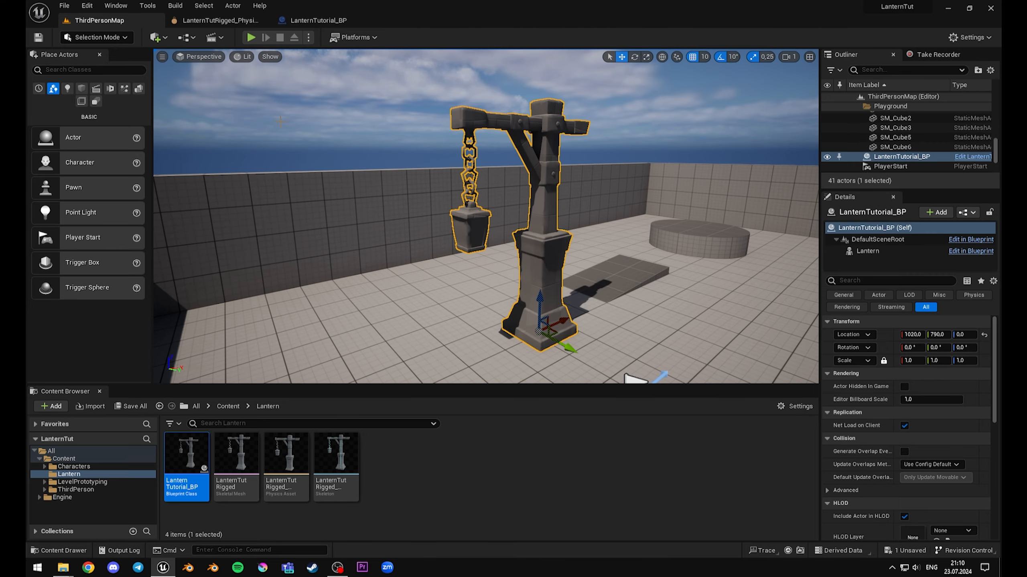
key(s)
right_drag(532, 295, 513, 298)
key(d)
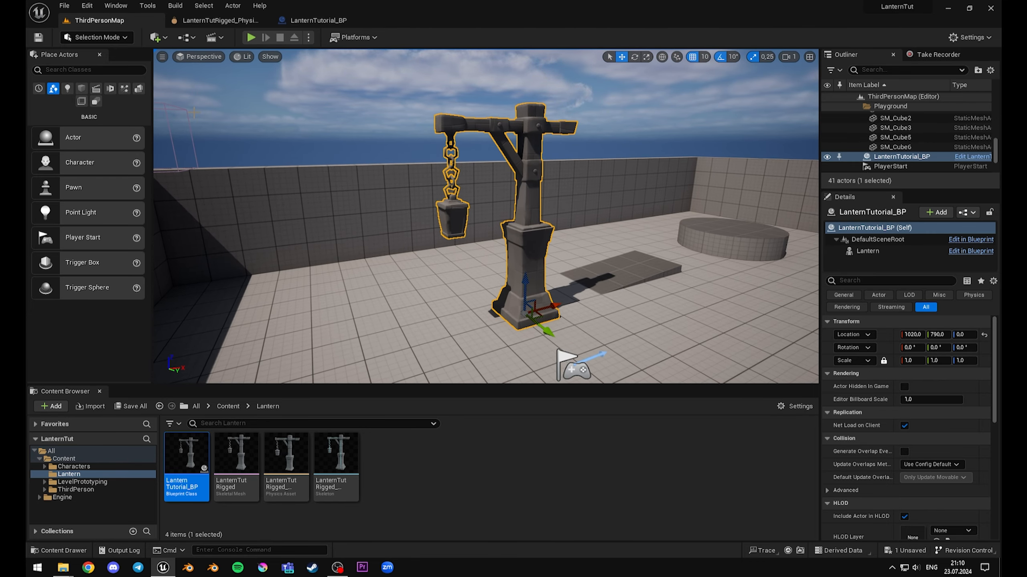
Step: Run the level in Simulate mode to test the lantern's physics, and stop the simulation
click(308, 37)
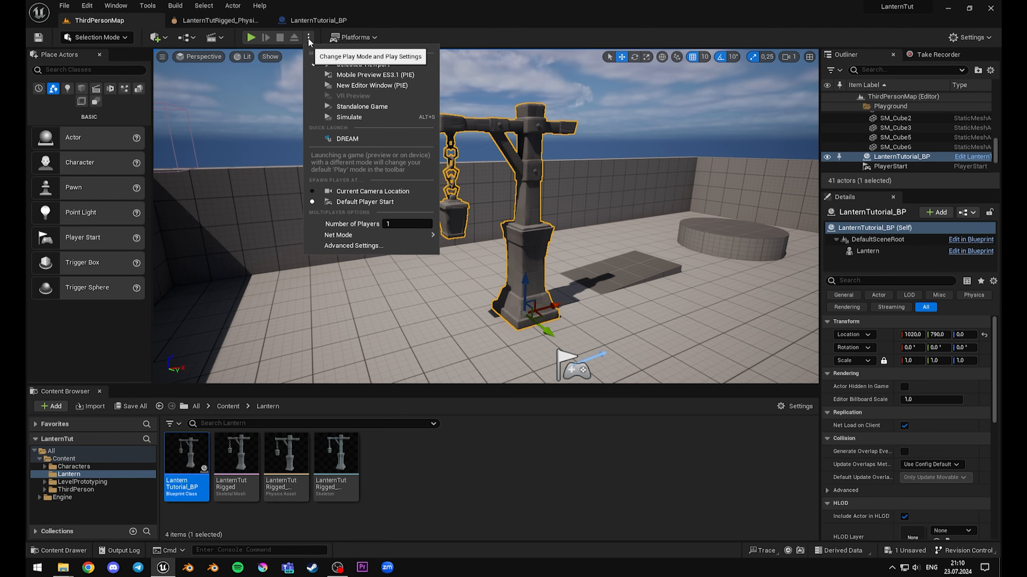
click(352, 119)
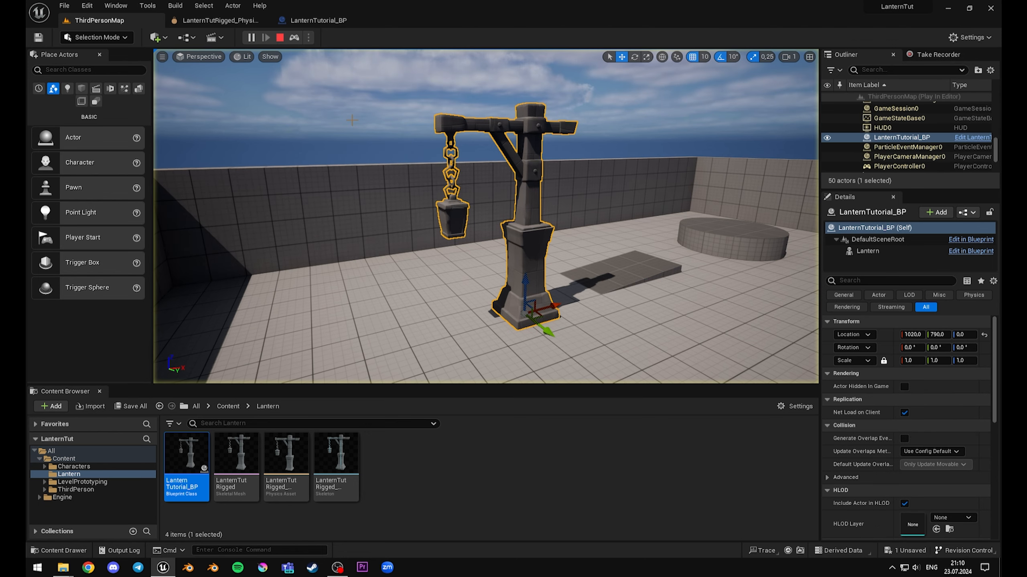
drag(563, 297, 566, 339)
key(Escape)
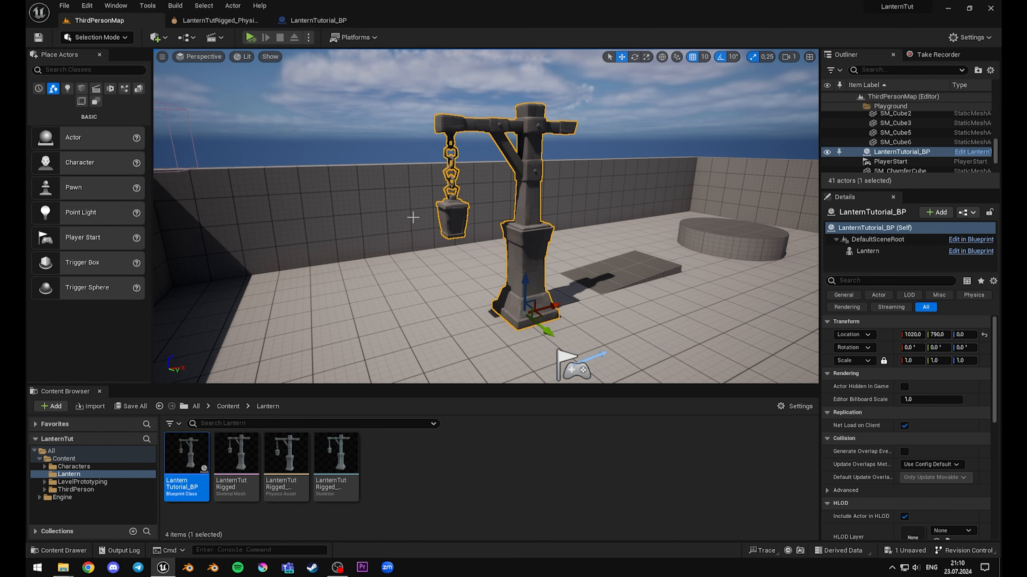
alt+drag(485, 218, 509, 225)
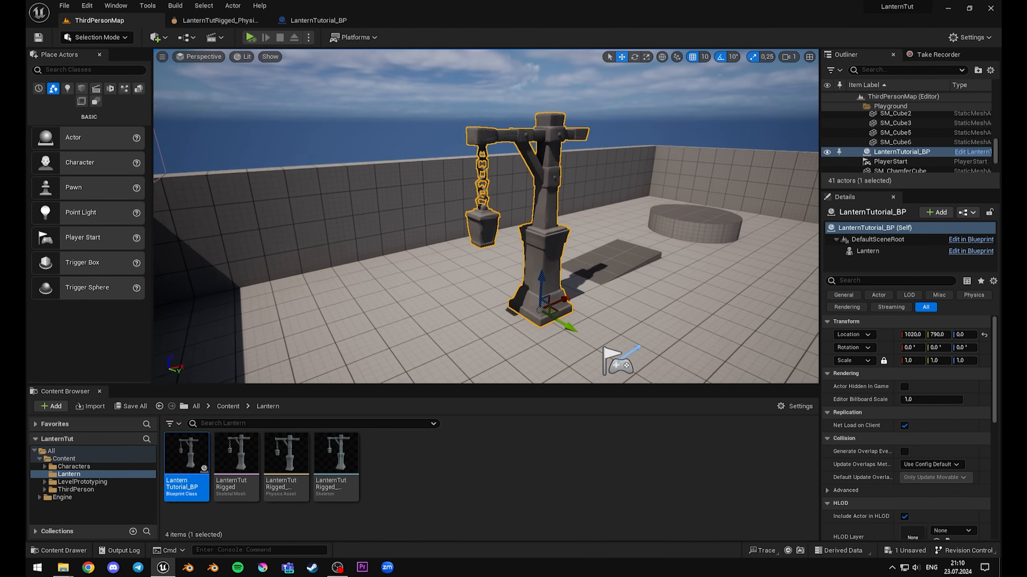
Step: Enable Simulation Generates Hit Events and set the collision preset to PhysicsActor on the Lantern component, and compile and save the blueprint
click(327, 20)
click(74, 109)
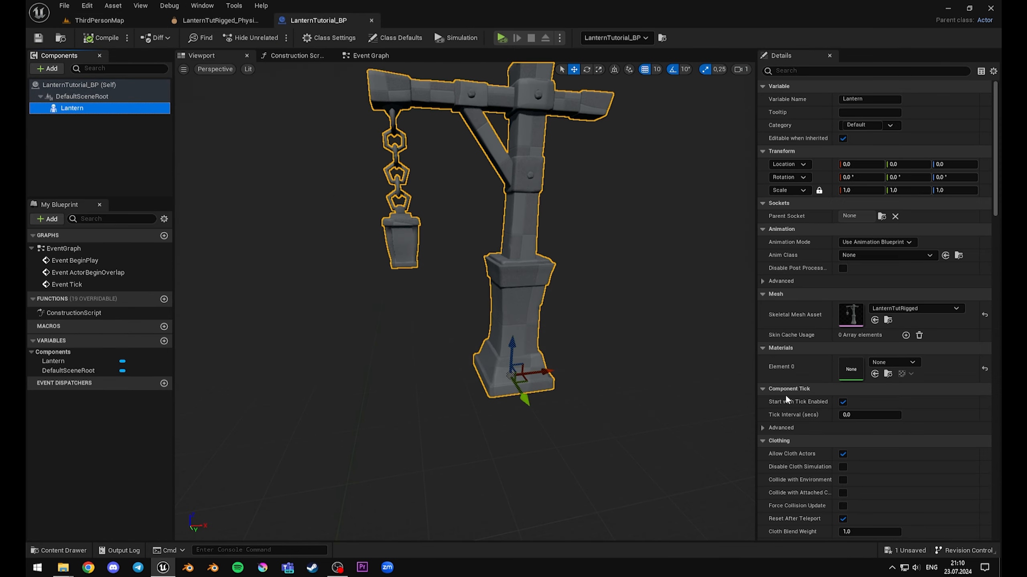
scroll(786, 387, down, 15)
scroll(776, 391, down, 4)
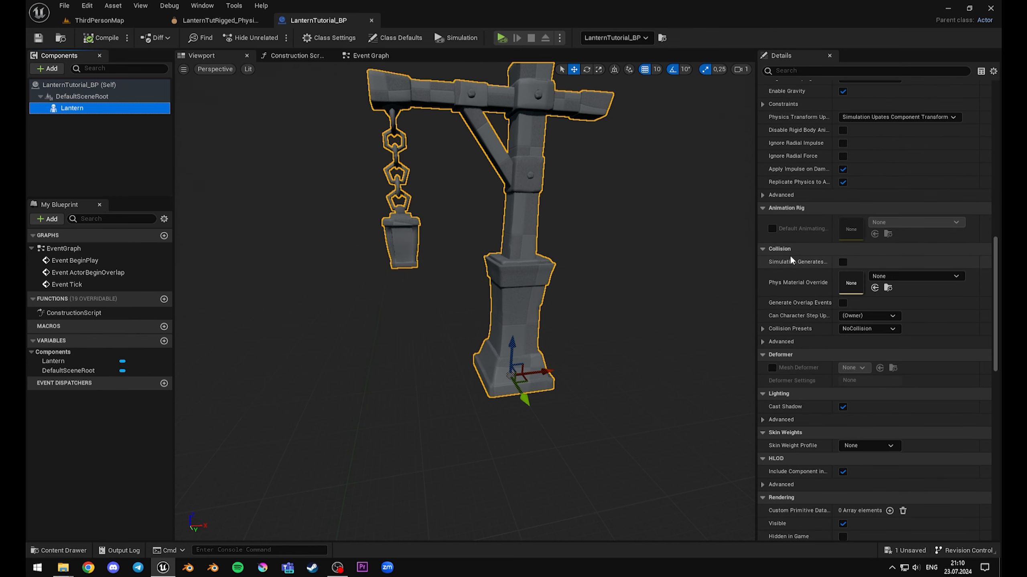
click(842, 261)
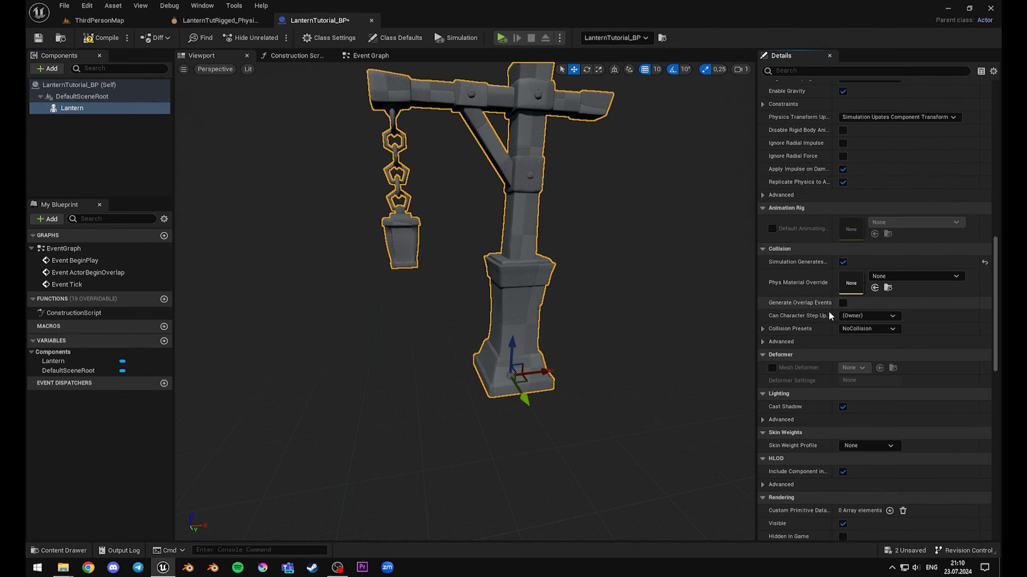
click(867, 329)
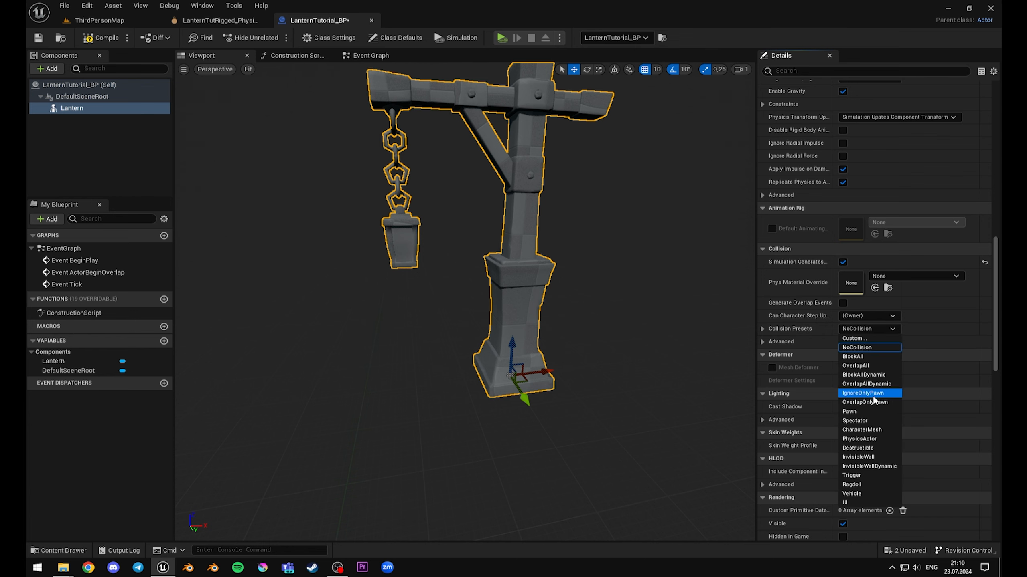
click(861, 439)
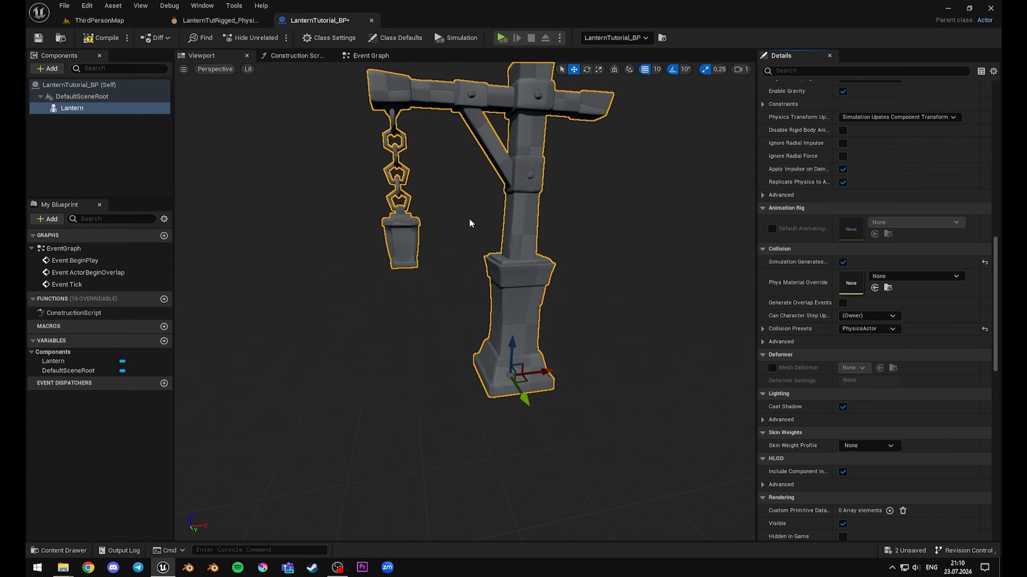
click(100, 37)
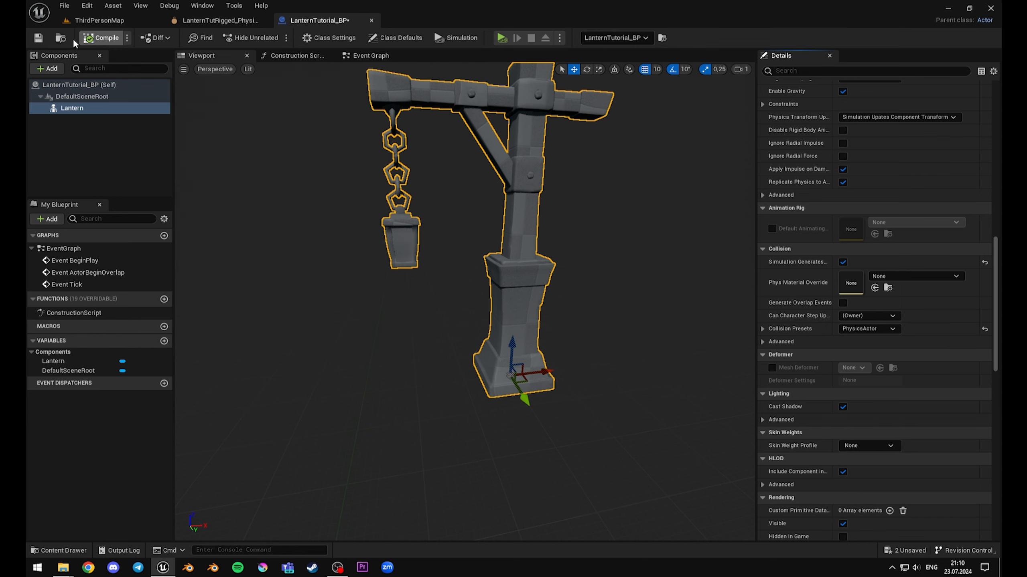
click(38, 42)
Step: Simulate ThirdPersonMap again, move the lamp post around along its axes to test the lantern's swing, and stop the simulation
click(113, 19)
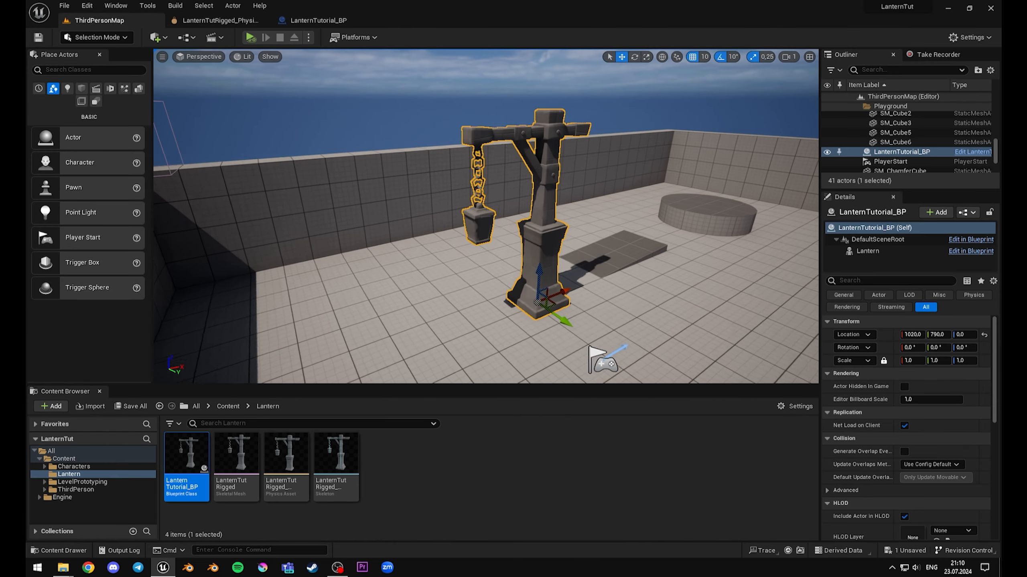
click(251, 37)
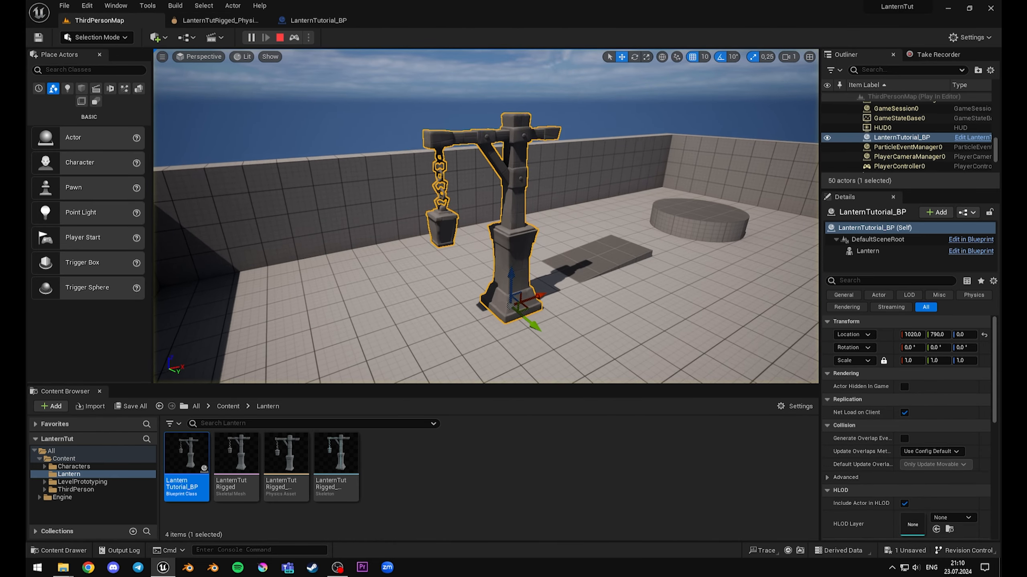
scroll(563, 267, up, 2)
drag(552, 287, 550, 229)
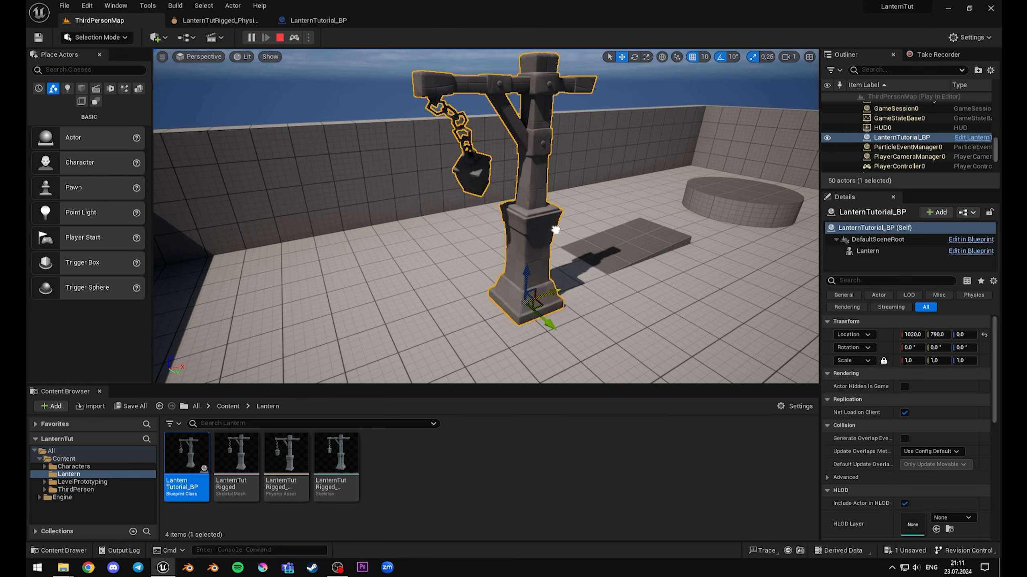
mouse_move(552, 232)
mouse_down()
mouse_move(515, 241)
mouse_move(554, 230)
mouse_up()
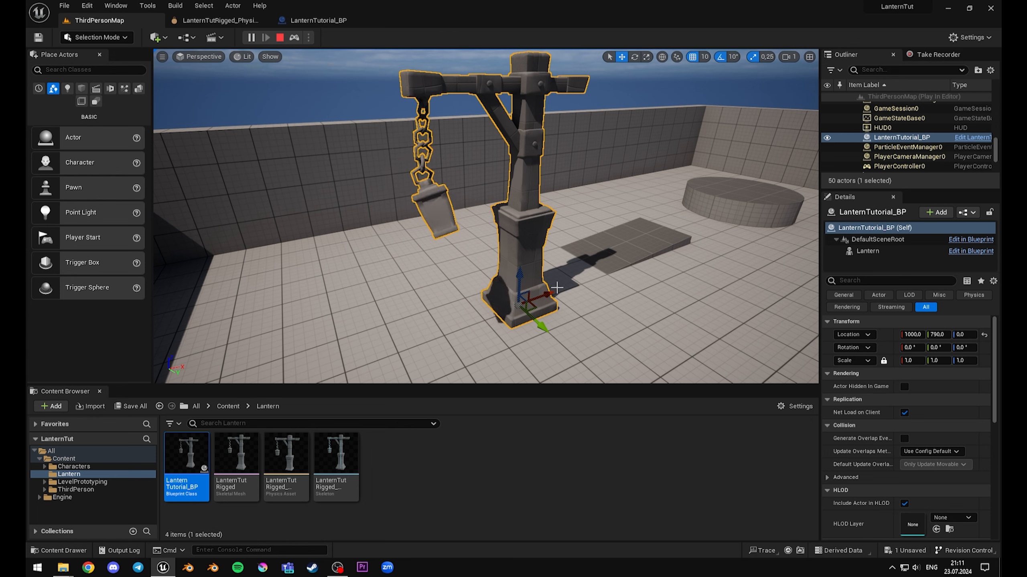
drag(552, 295, 585, 283)
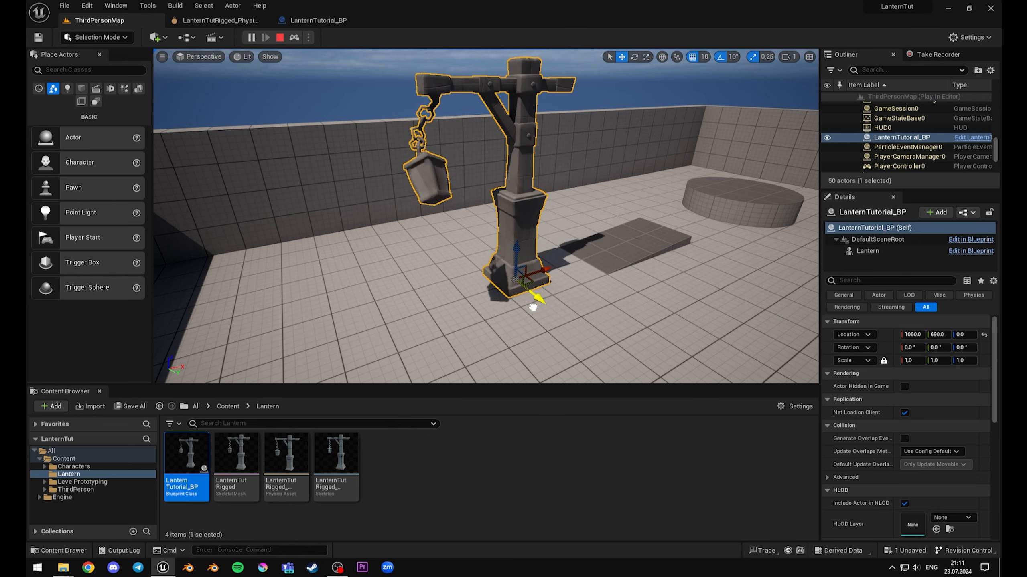
drag(532, 307, 548, 337)
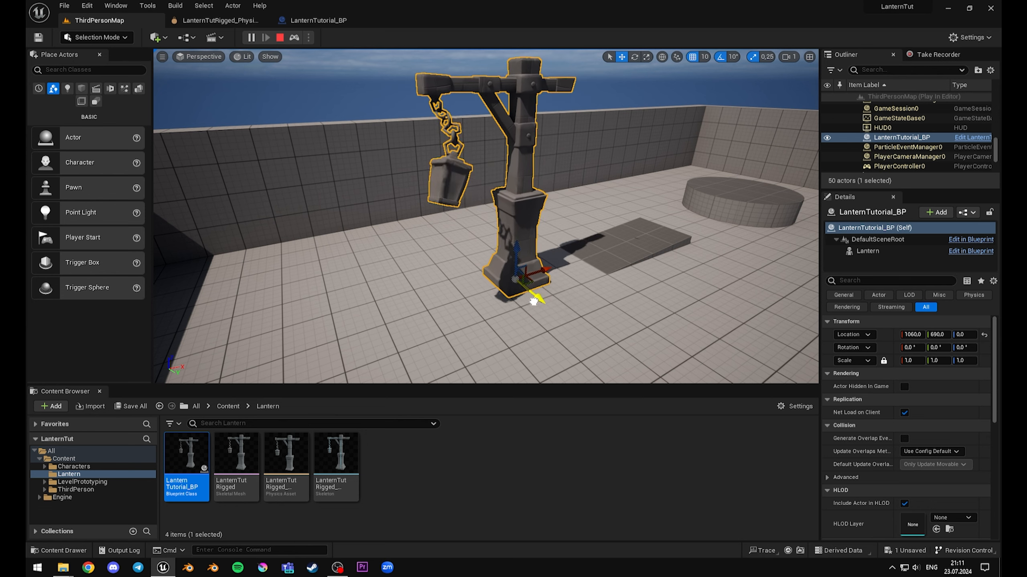
drag(518, 294, 540, 294)
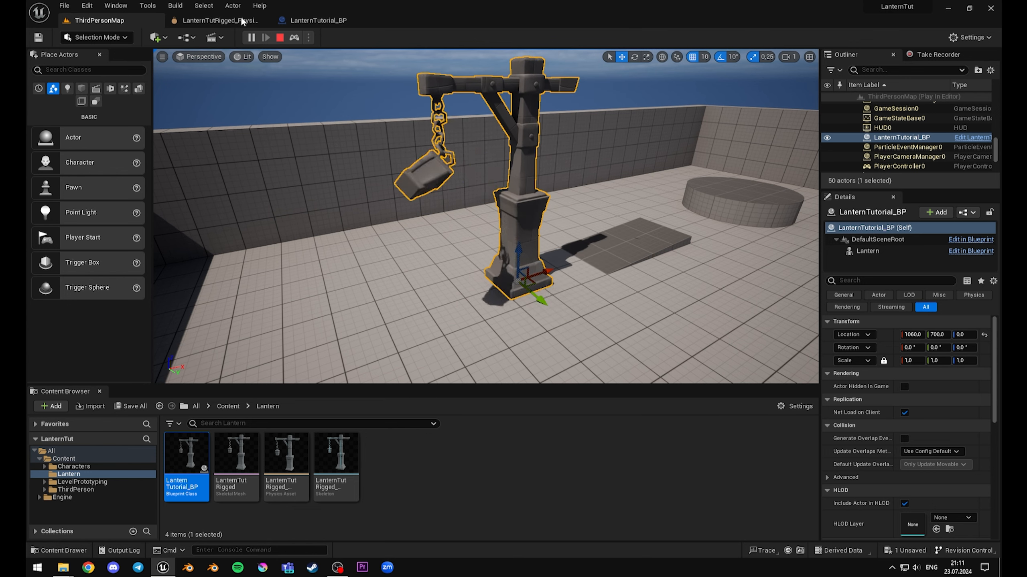
click(281, 37)
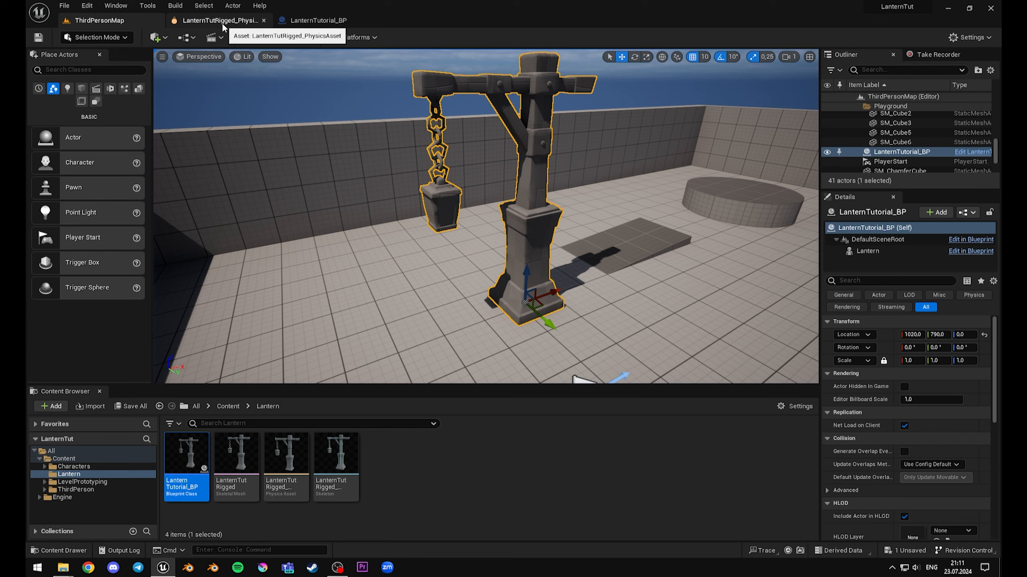
Step: In the LanternTutRigged physics asset, select bodies Bone_006 to Bone_012_end and select all their connecting constraints in the graph
click(221, 21)
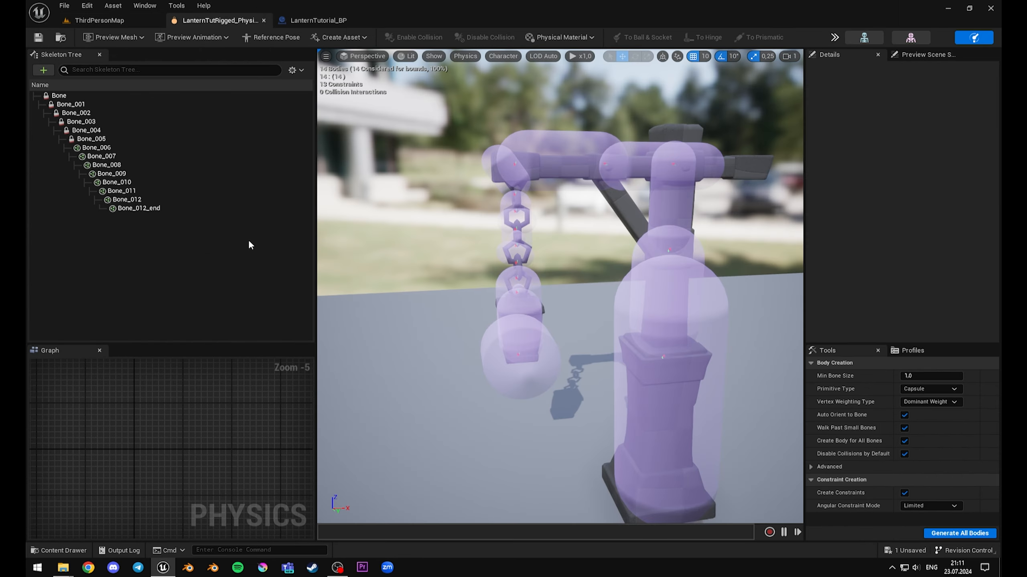
click(92, 148)
shift+click(139, 207)
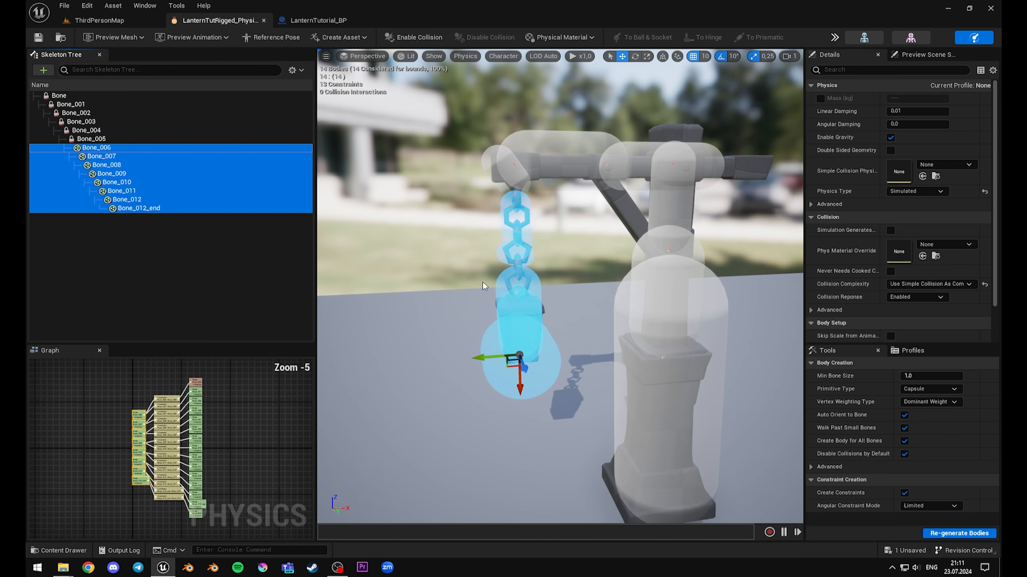
scroll(246, 433, up, 6)
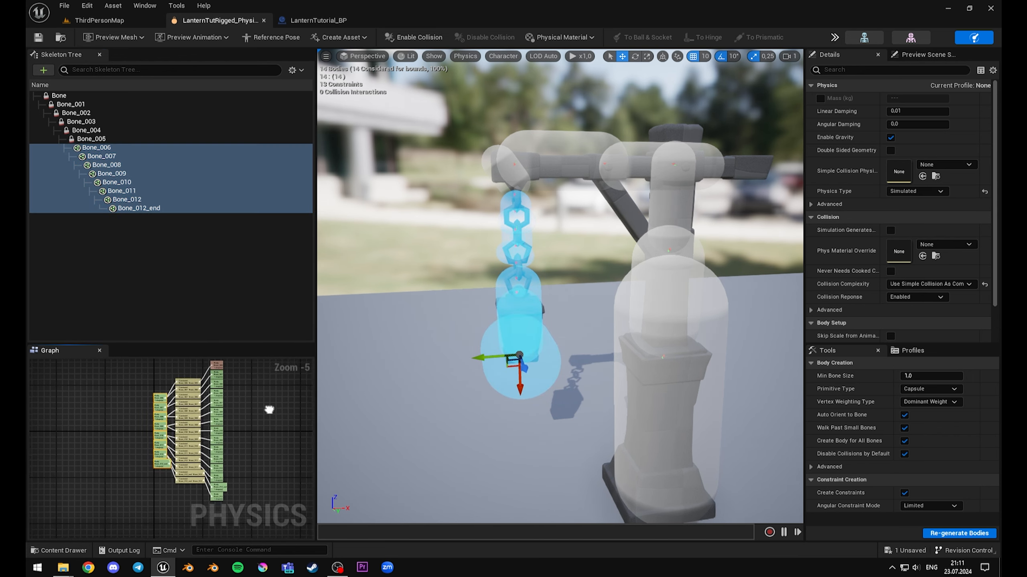
scroll(70, 457, down, 4)
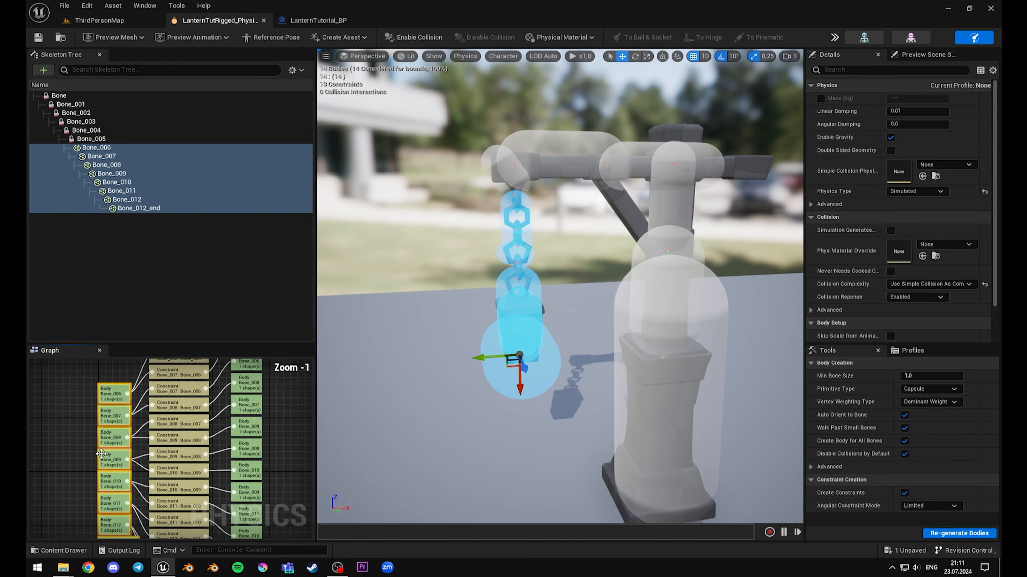
right_drag(247, 425, 210, 421)
scroll(266, 412, down, 1)
scroll(209, 420, up, 4)
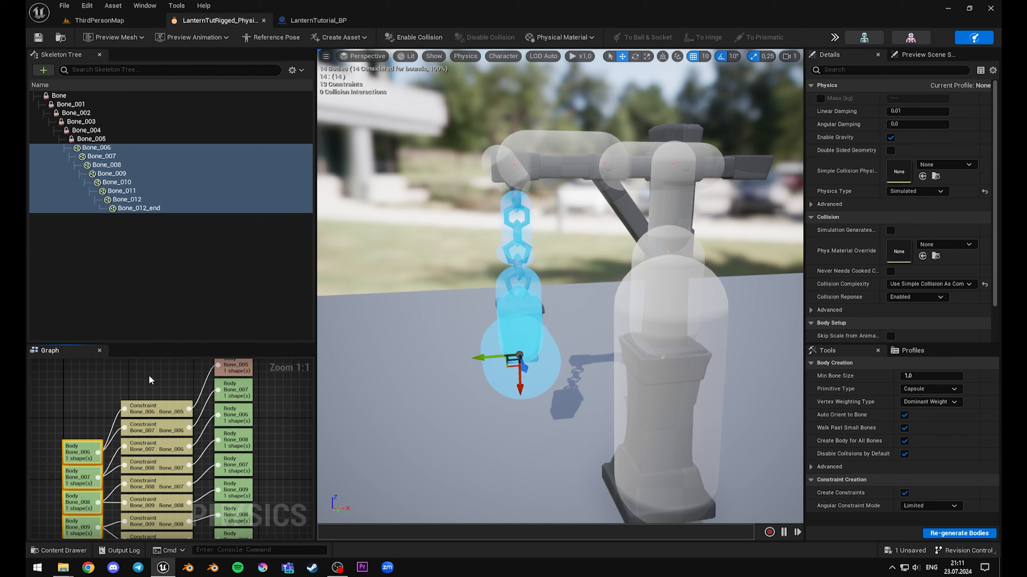
scroll(148, 375, down, 4)
drag(155, 548, 162, 452)
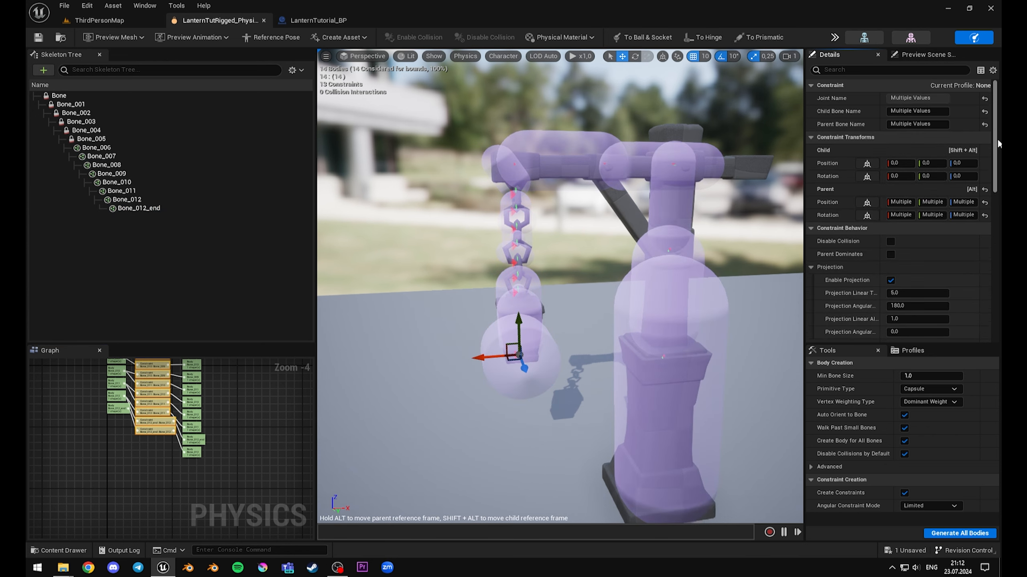
Step: Set the selected chain constraints' angular limits to 25 for Swing 1, 25 for Swing 2 and 20 for Twist
drag(997, 138, 995, 231)
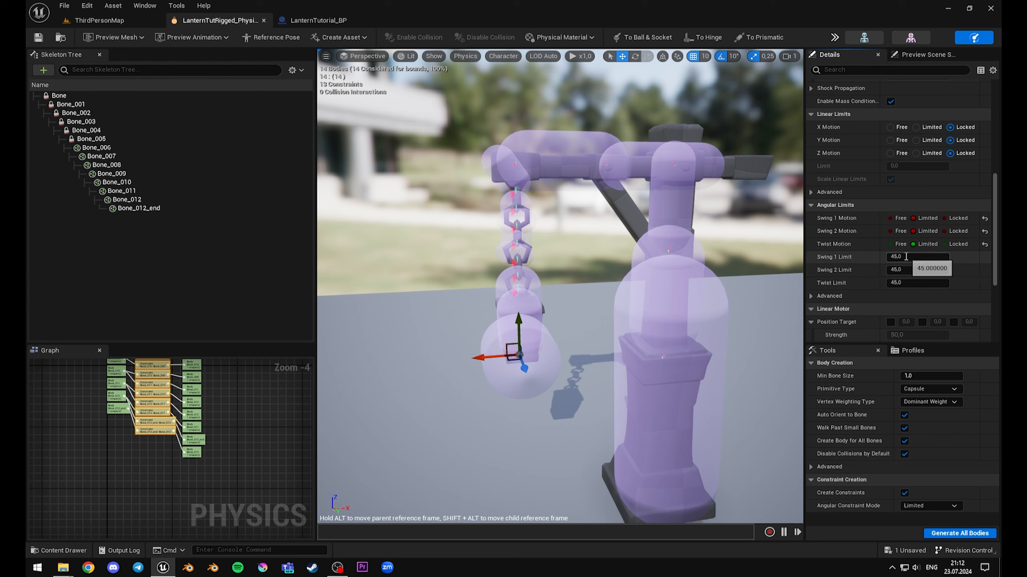
click(925, 258)
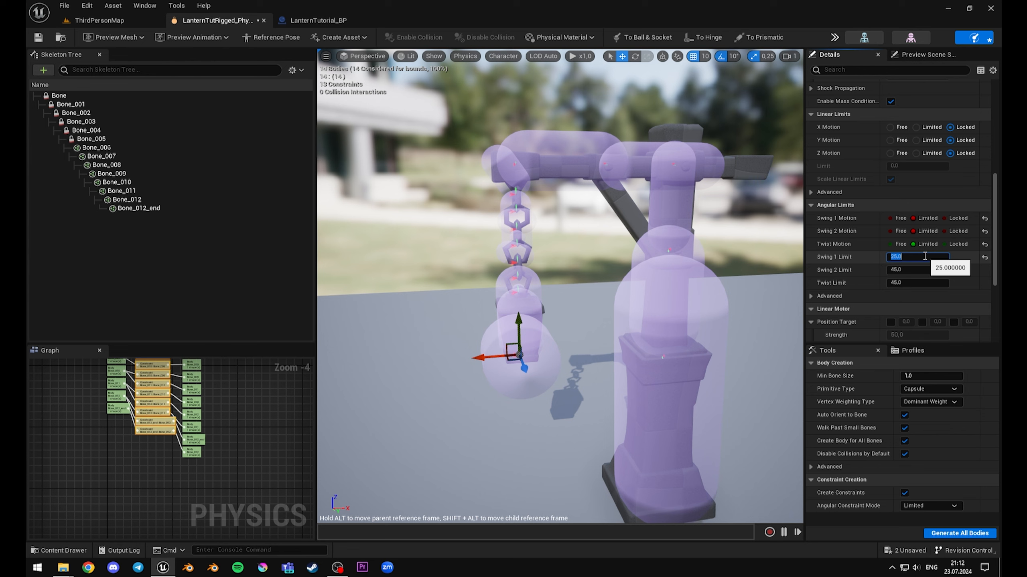
key(Tab)
key(Tab)
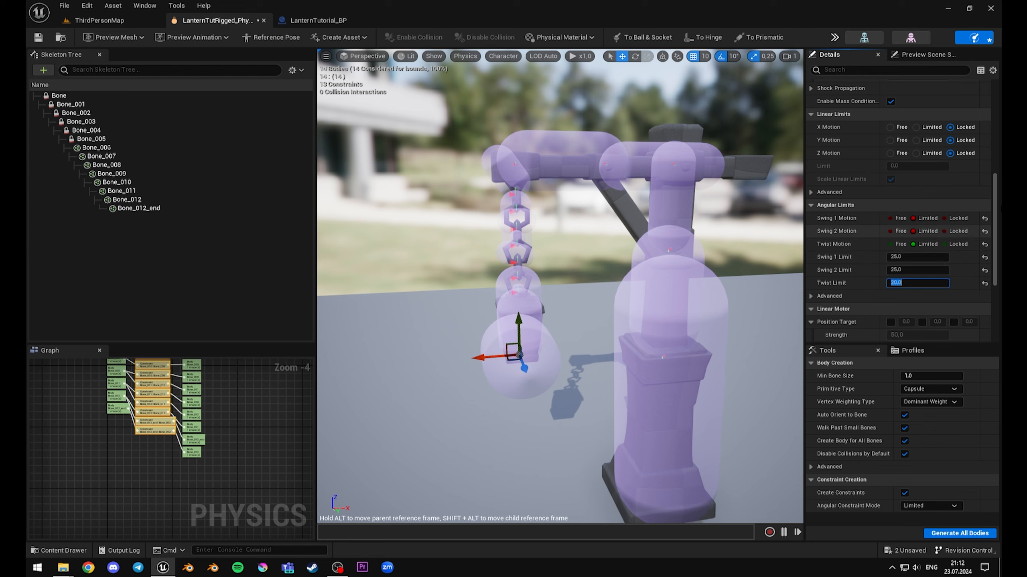
Step: Set the selected constraints' angular drive mode to Twist and Swing, enable Twist and Swing drives for target orientation and velocity, and save the asset
drag(996, 222, 996, 279)
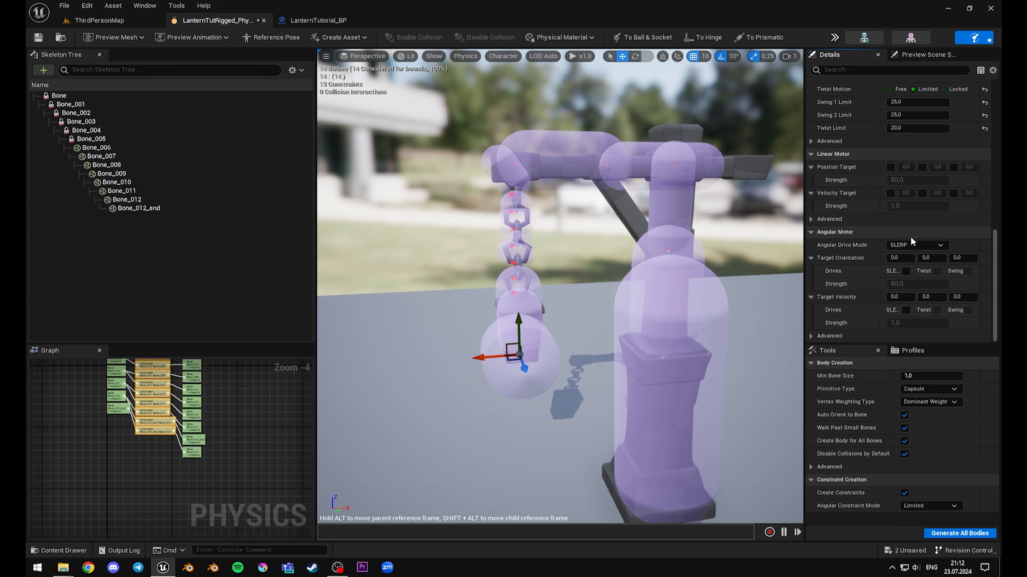
mouse_move(838, 250)
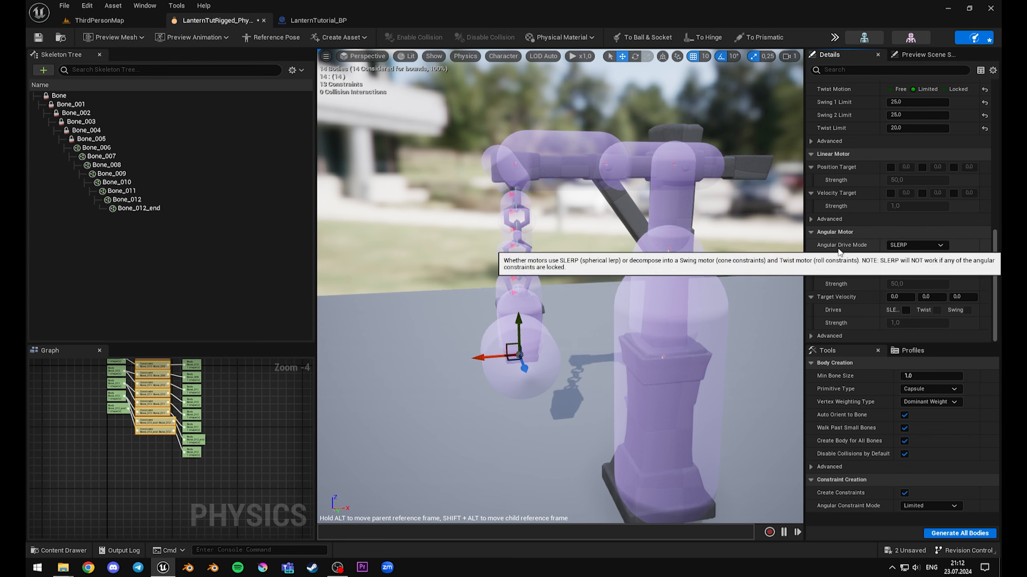
click(914, 245)
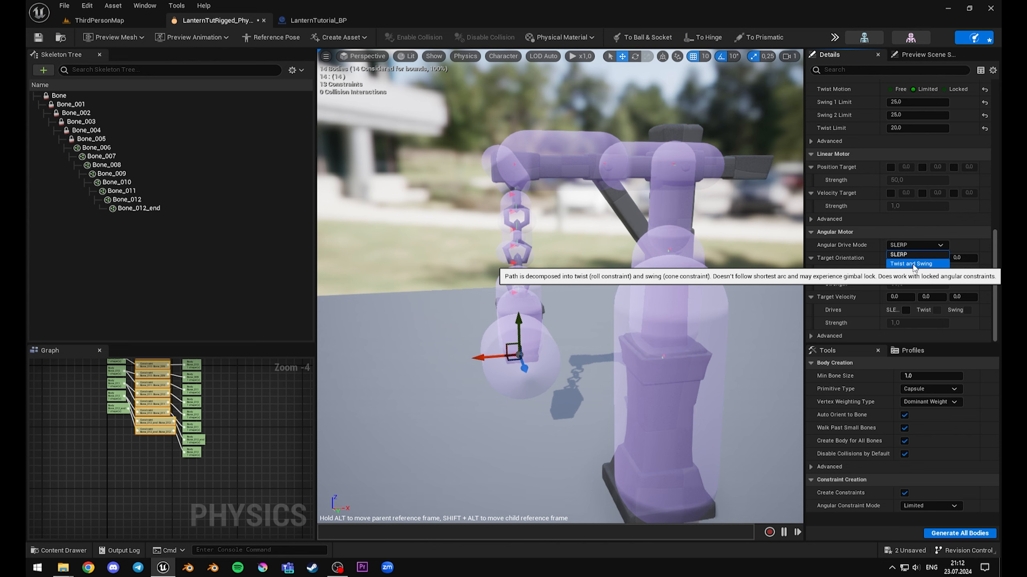
click(913, 264)
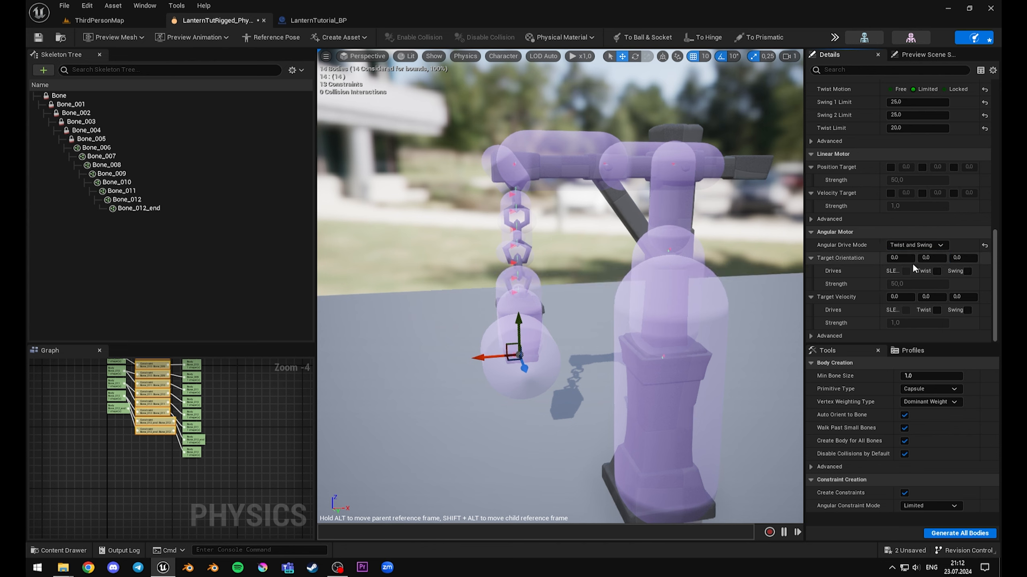
click(936, 271)
click(967, 271)
click(937, 310)
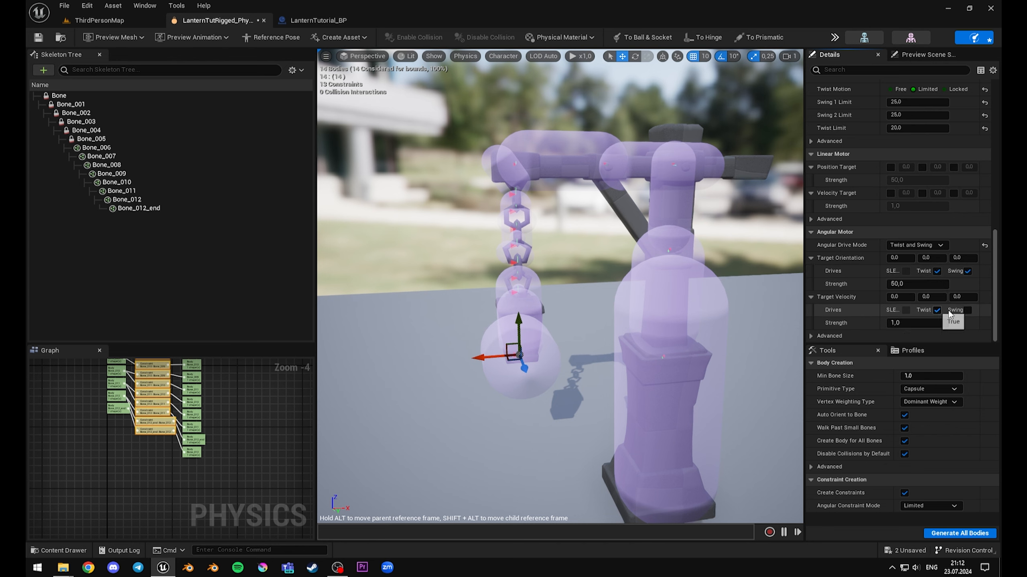
click(967, 310)
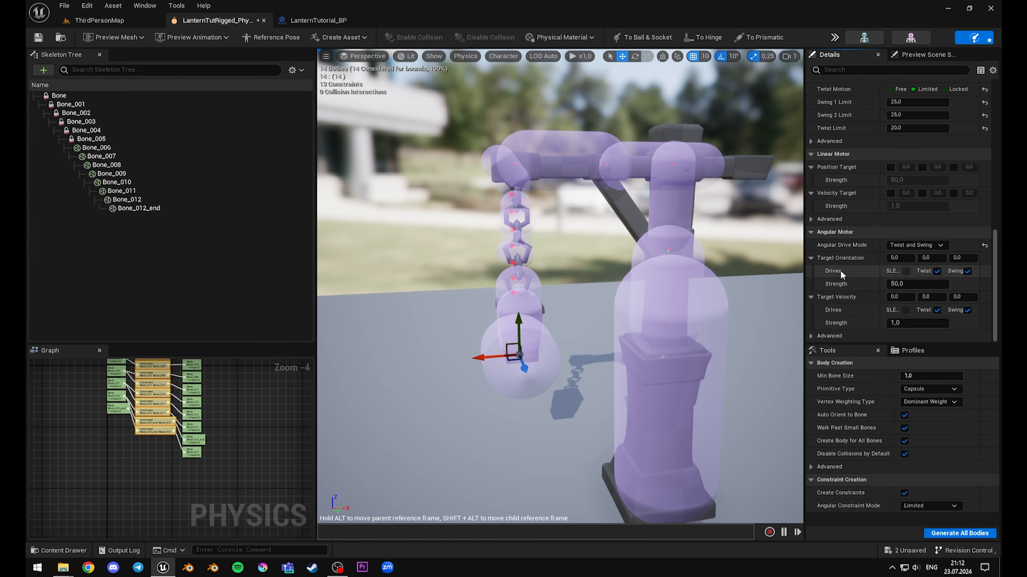
click(38, 37)
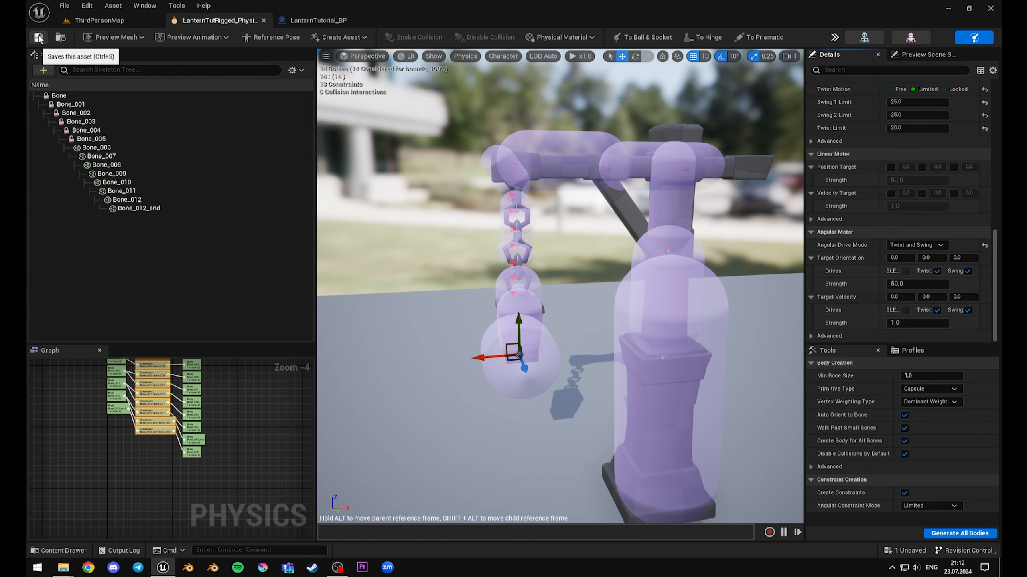
Step: Simulate ThirdPersonMap, move the lamp post along its axes to test the lantern's swing with the angular drives, and stop the simulation
click(118, 24)
right_drag(358, 142, 301, 121)
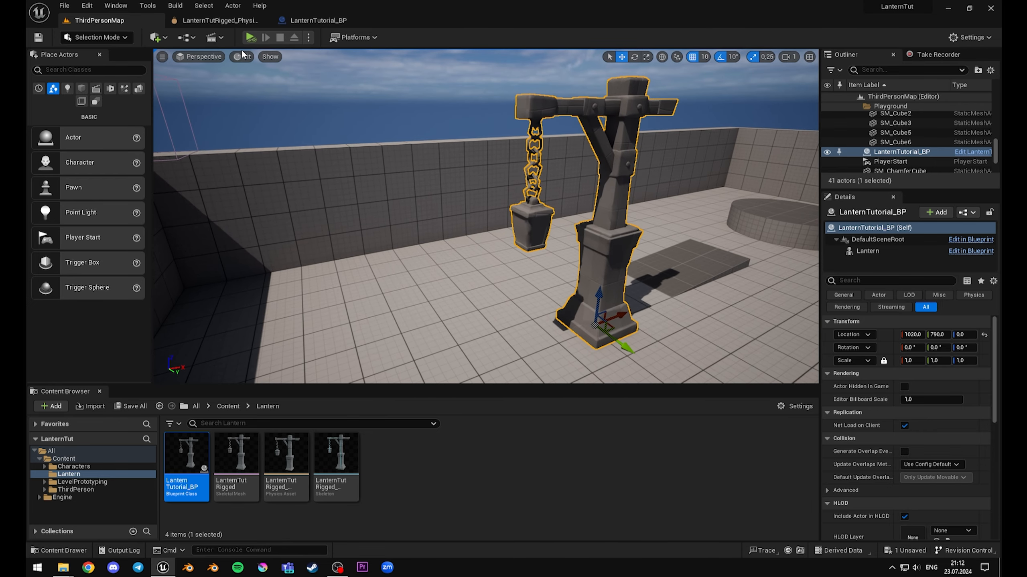
click(251, 37)
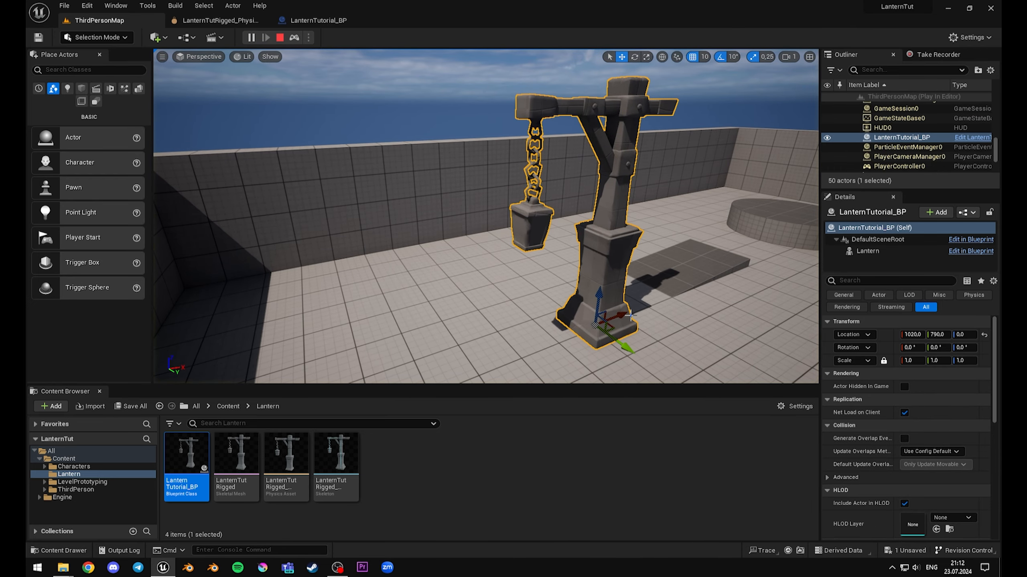
right_drag(634, 313, 624, 312)
drag(635, 312, 620, 250)
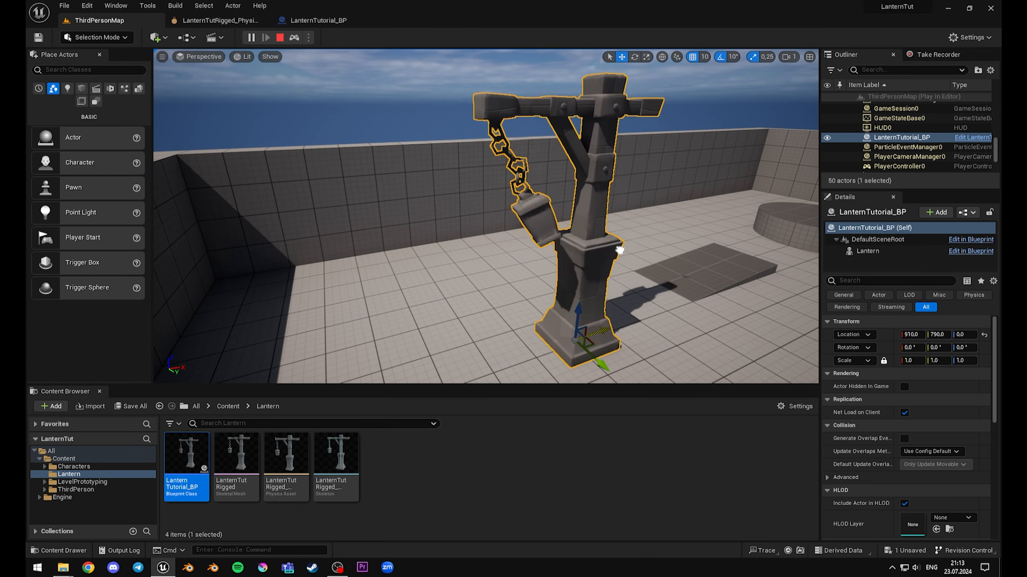
key(Escape)
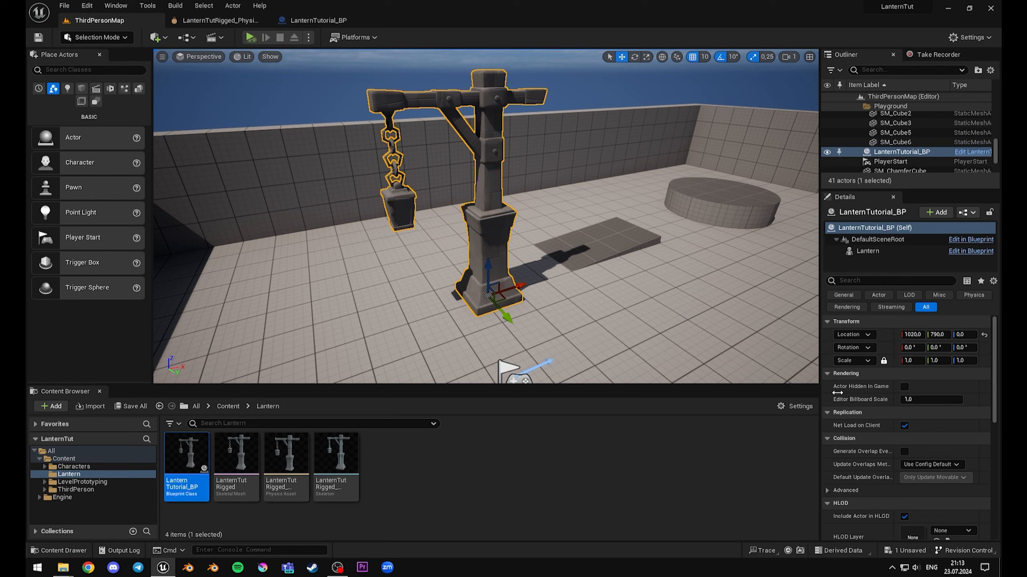
Step: Scale the lamp post in the level uniformly to 0.475
drag(912, 360, 887, 360)
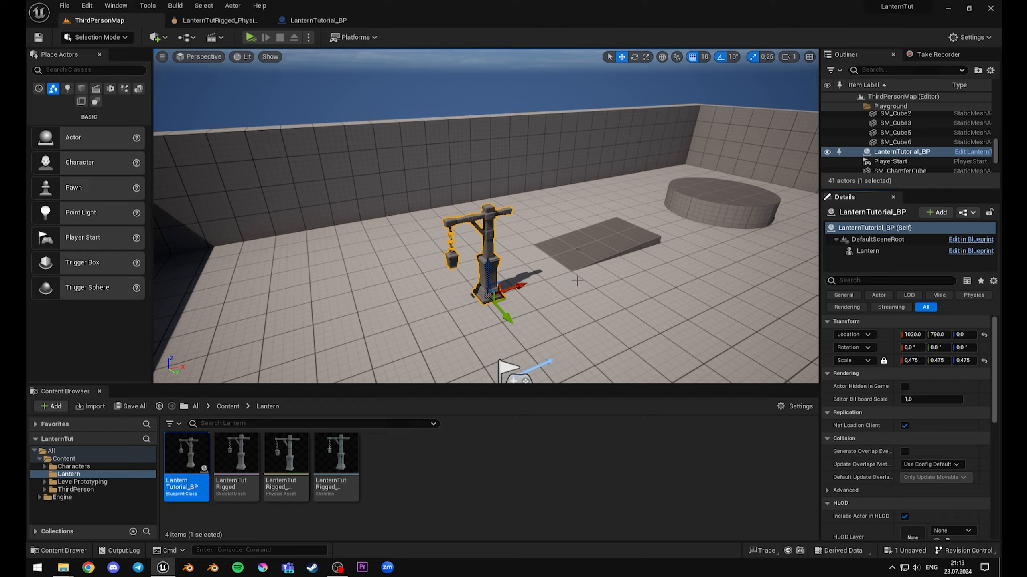
right_drag(577, 281, 583, 251)
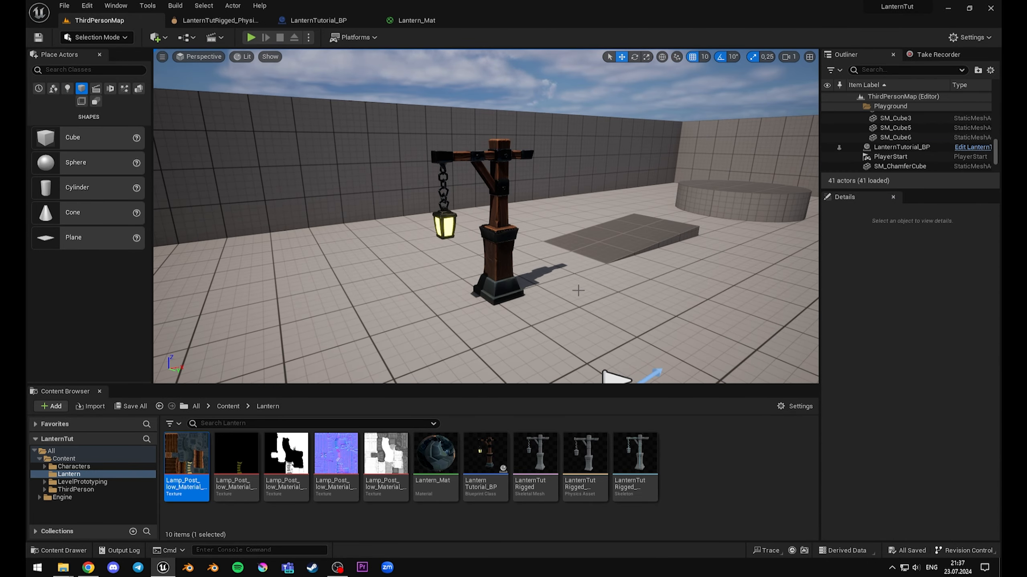
Step: Inspect the textured lamp post in the level, the Lantern_Mat material asset, and the Lantern component's material assignment in LanternTutorial_BP
right_drag(485, 217, 464, 235)
mouse_move(563, 260)
right_down()
mouse_move(574, 262)
mouse_move(563, 260)
right_up()
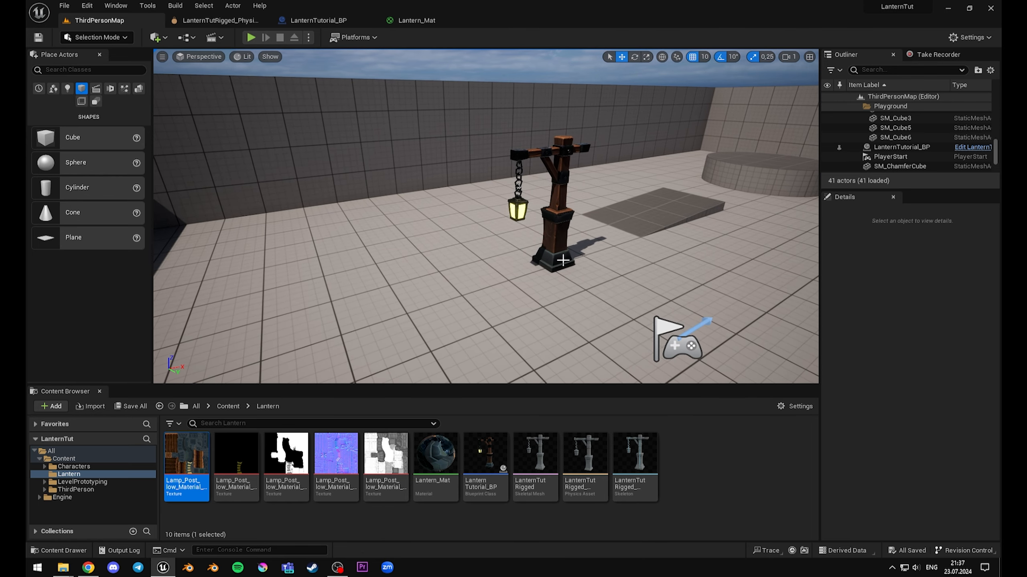
mouse_move(574, 274)
right_down()
mouse_move(606, 274)
mouse_move(588, 273)
right_up()
key(w)
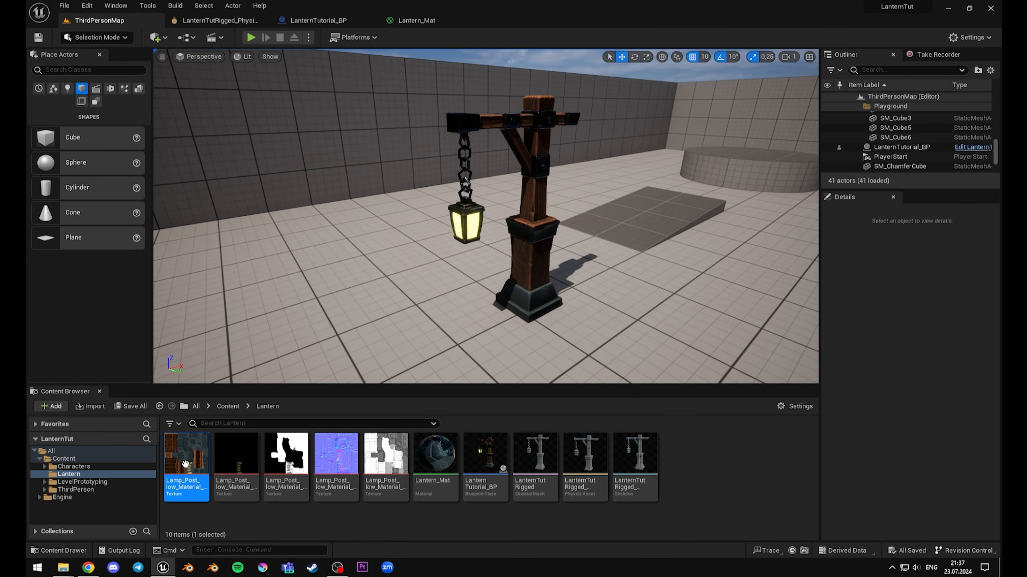
click(435, 454)
click(321, 22)
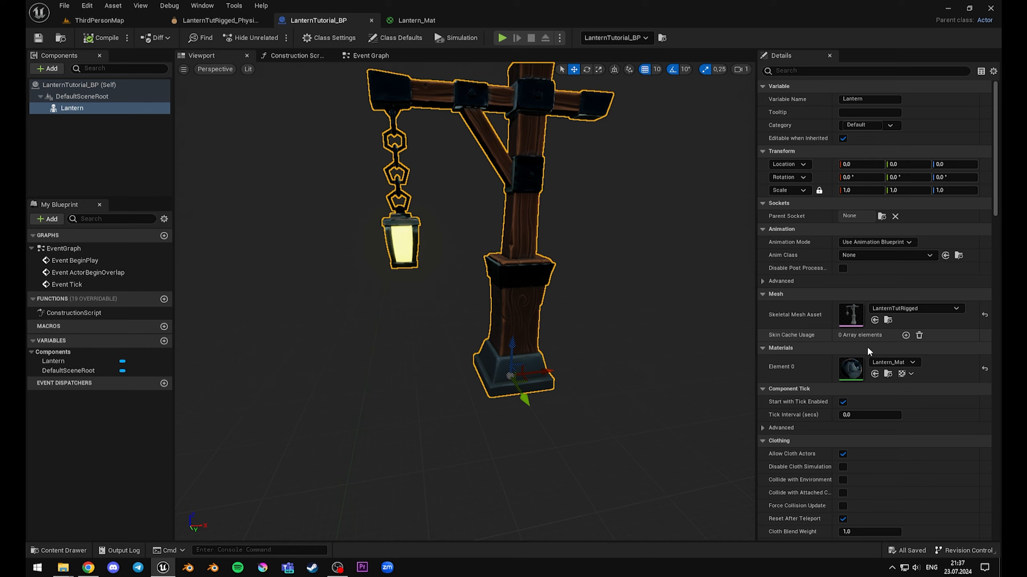
click(100, 20)
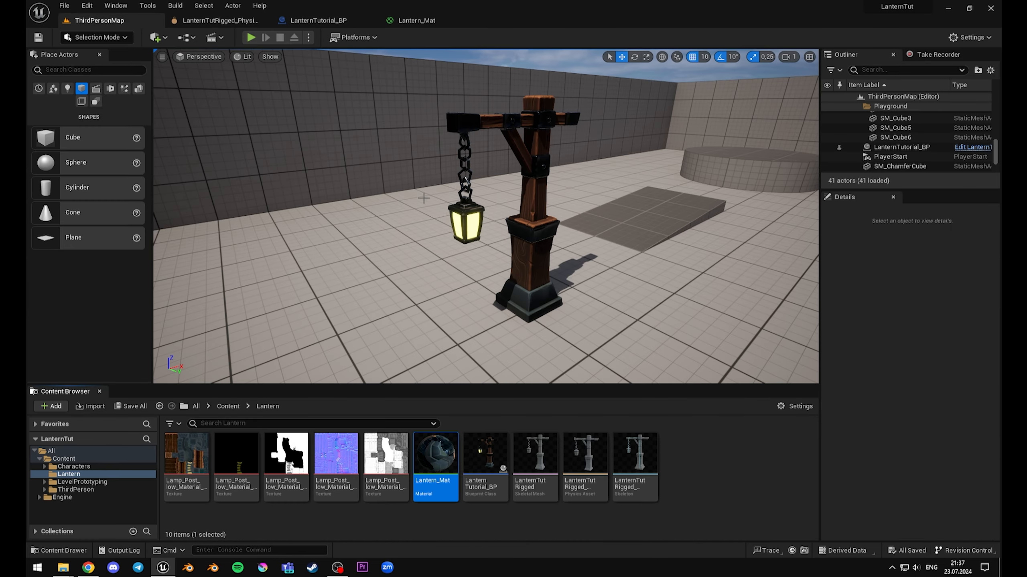
Step: Place a Cube shape in ThirdPersonMap beside the hanging lantern, at about X 930, Y 620, Z 100
key(w)
right_drag(485, 216, 510, 213)
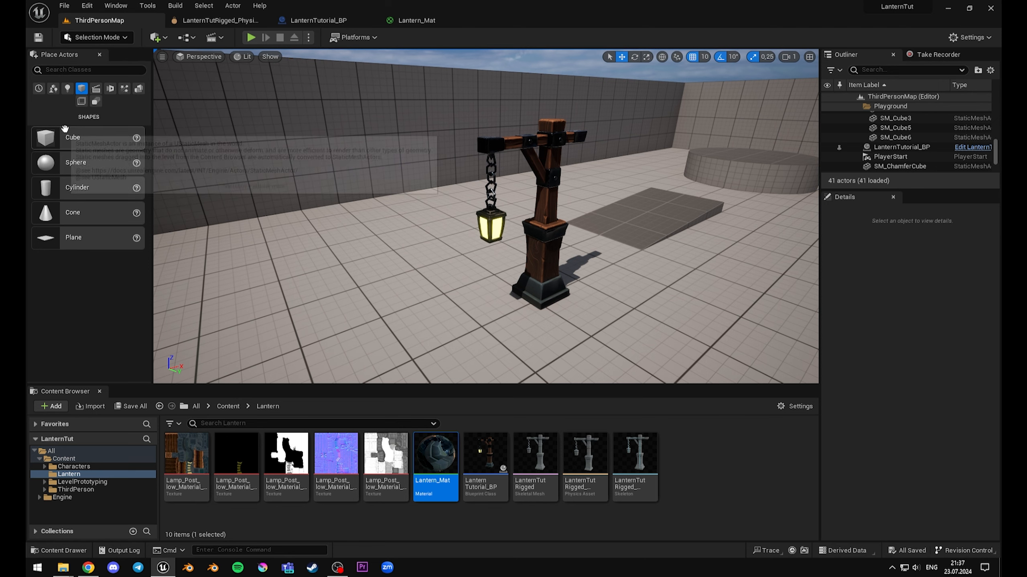
right_drag(377, 264, 366, 268)
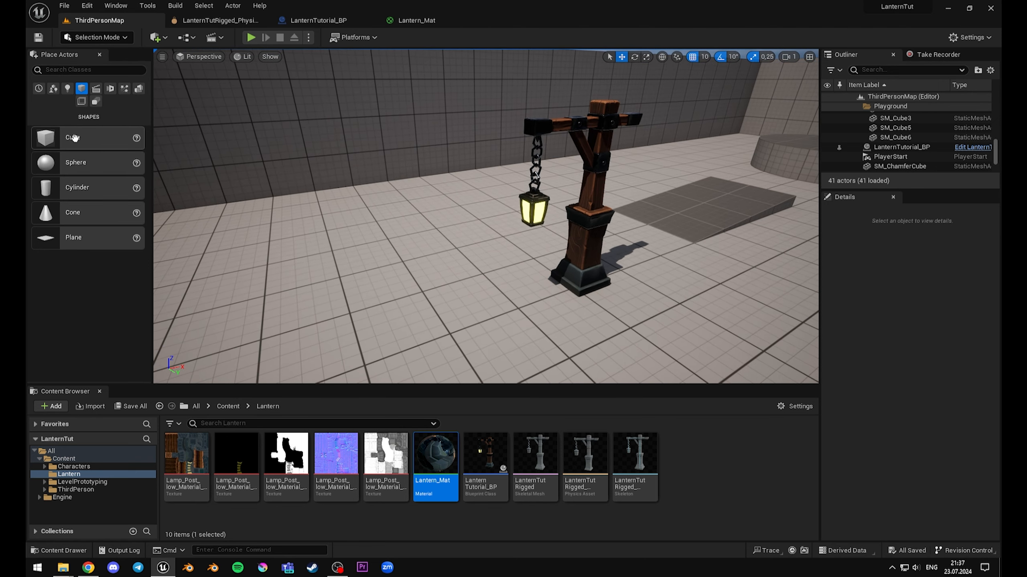
drag(374, 258, 504, 241)
right_drag(499, 214, 437, 229)
drag(497, 209, 506, 207)
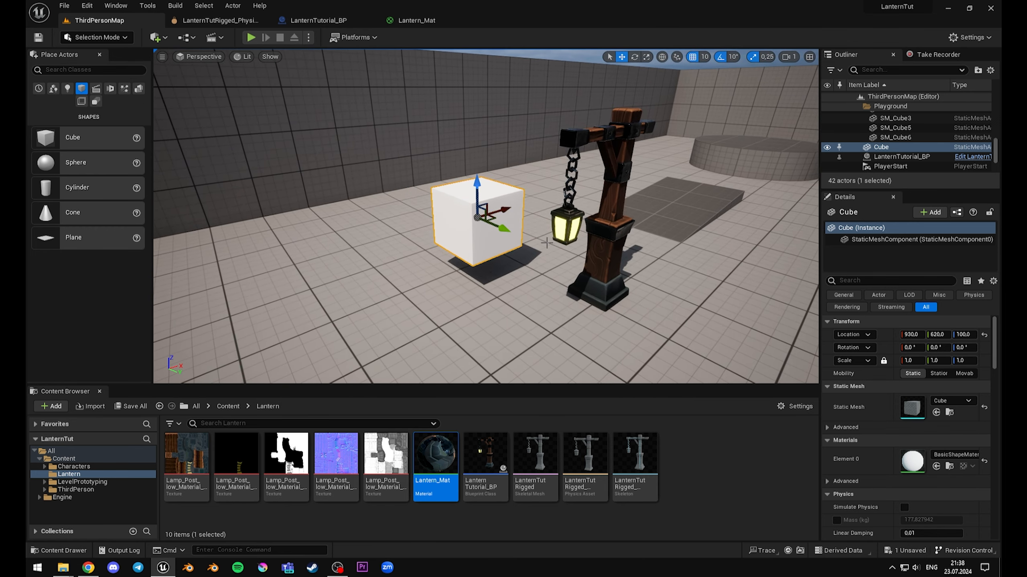
Step: Raise the cube to Z 130 and shift it away from the lantern to X 890
right_drag(498, 203, 454, 205)
drag(453, 191, 453, 178)
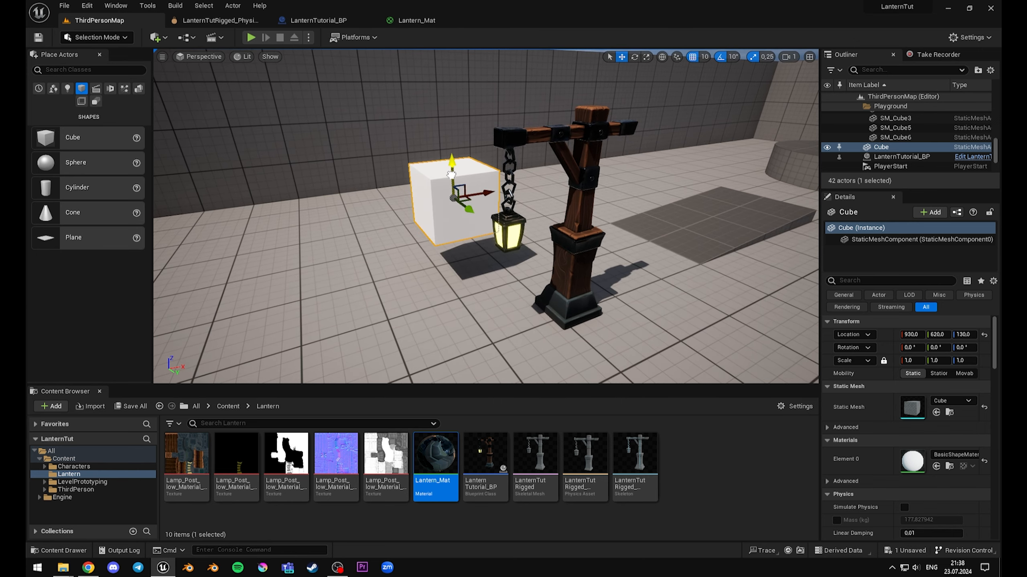
mouse_move(453, 178)
right_down()
mouse_move(477, 182)
mouse_move(443, 184)
right_up()
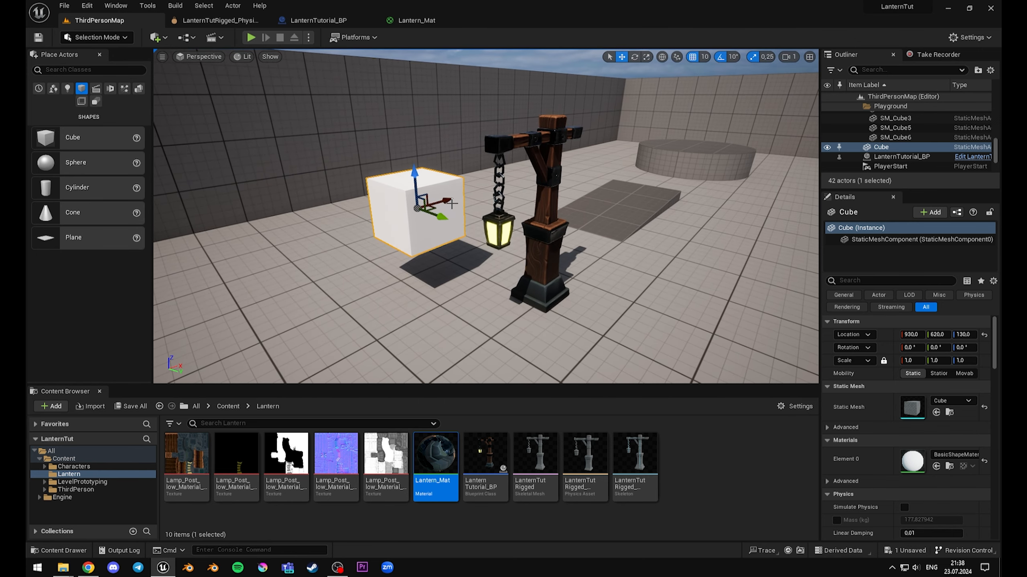
drag(452, 203, 430, 211)
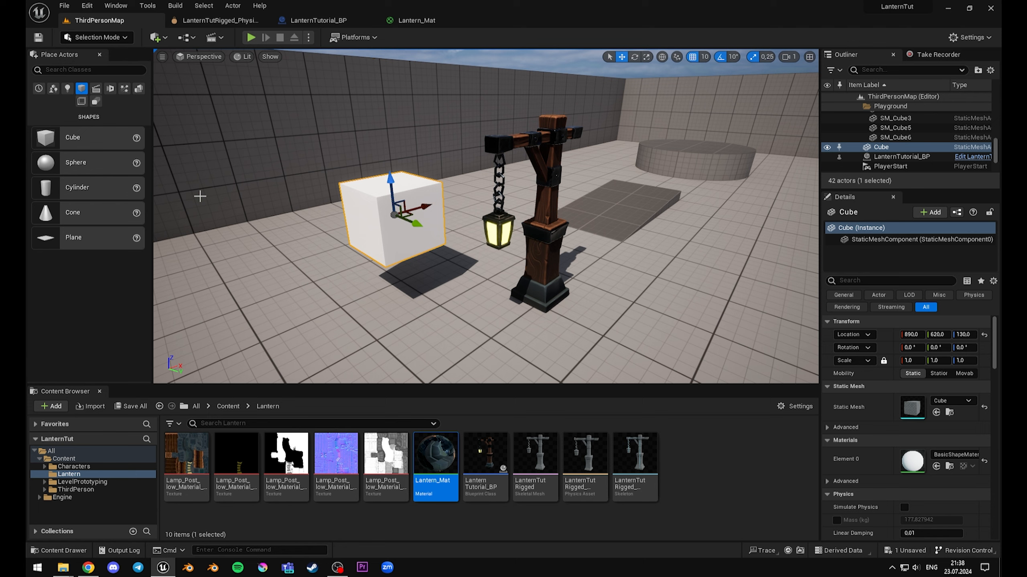
Step: Simulate the level, move the lamp post back and forth along Y to test the lantern's collision with the cube, and stop the simulation
click(309, 37)
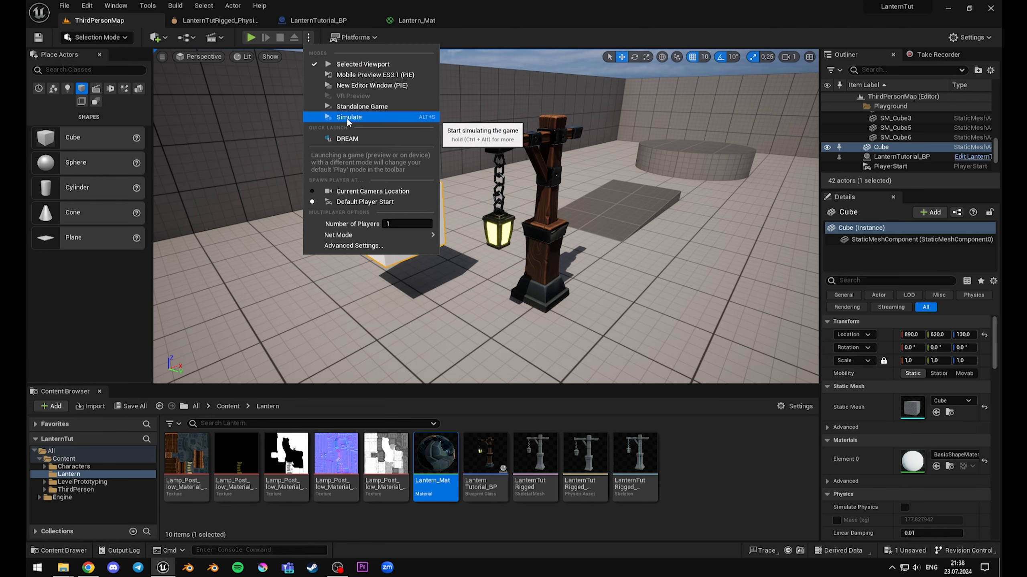
click(345, 120)
click(500, 194)
drag(567, 309, 509, 363)
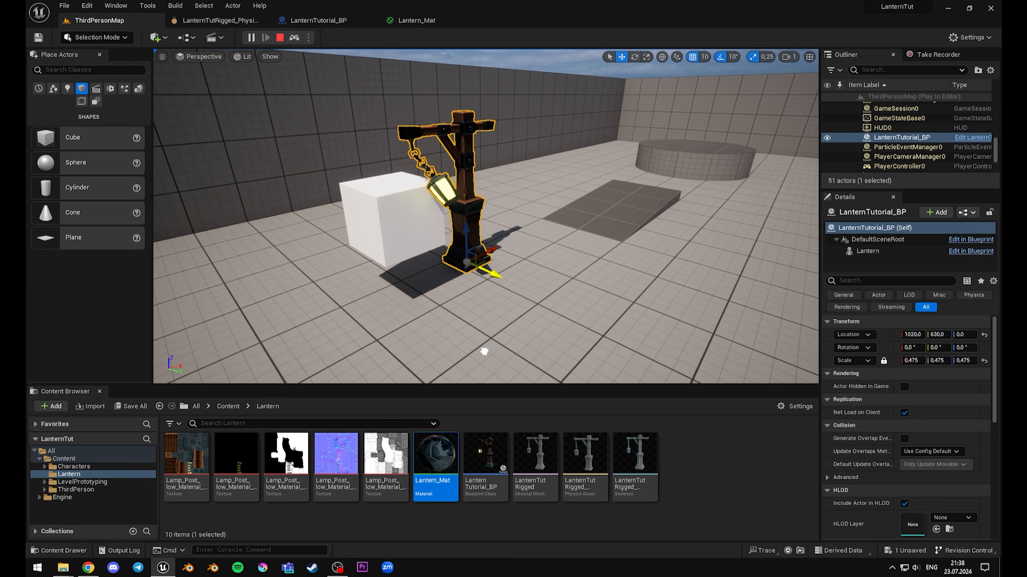
mouse_move(501, 357)
mouse_down()
mouse_move(481, 354)
mouse_move(503, 362)
mouse_up()
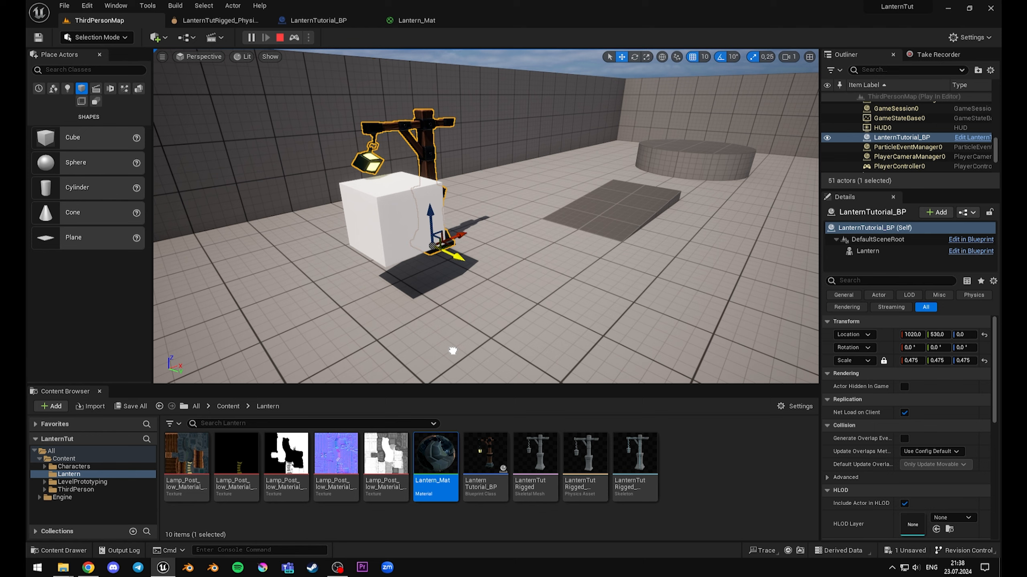
drag(528, 381, 473, 356)
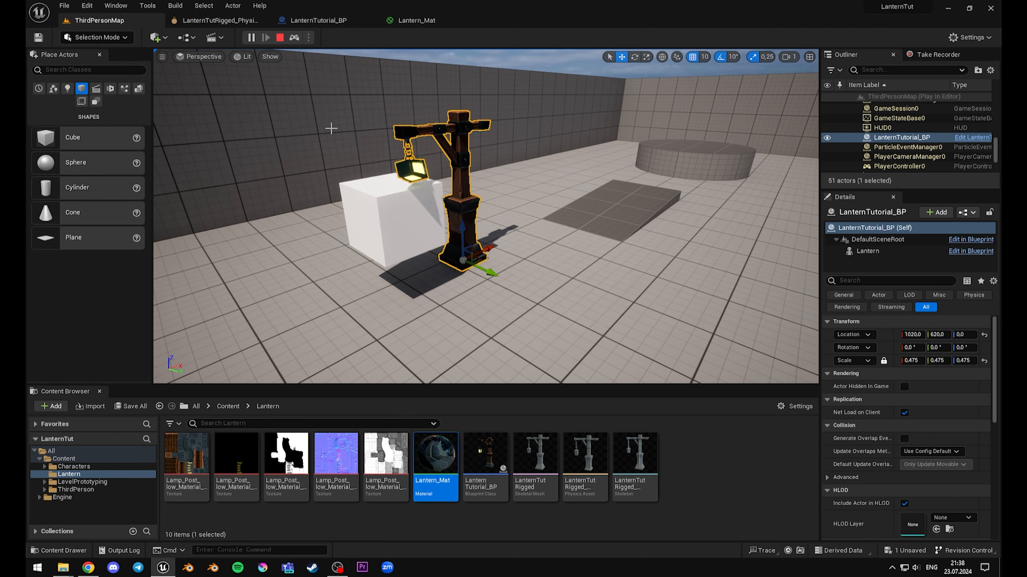
click(280, 37)
Step: Play ThirdPersonMap in the selected viewport with the third-person character
right_drag(445, 194, 449, 227)
key(s)
key(w)
key(e)
right_drag(516, 228, 511, 227)
key(a)
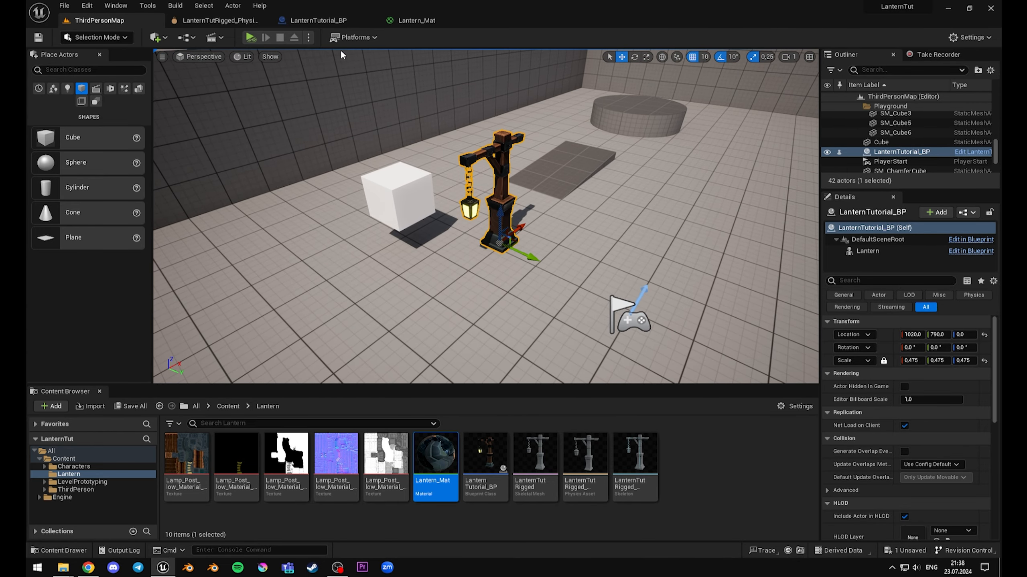
click(309, 36)
click(375, 69)
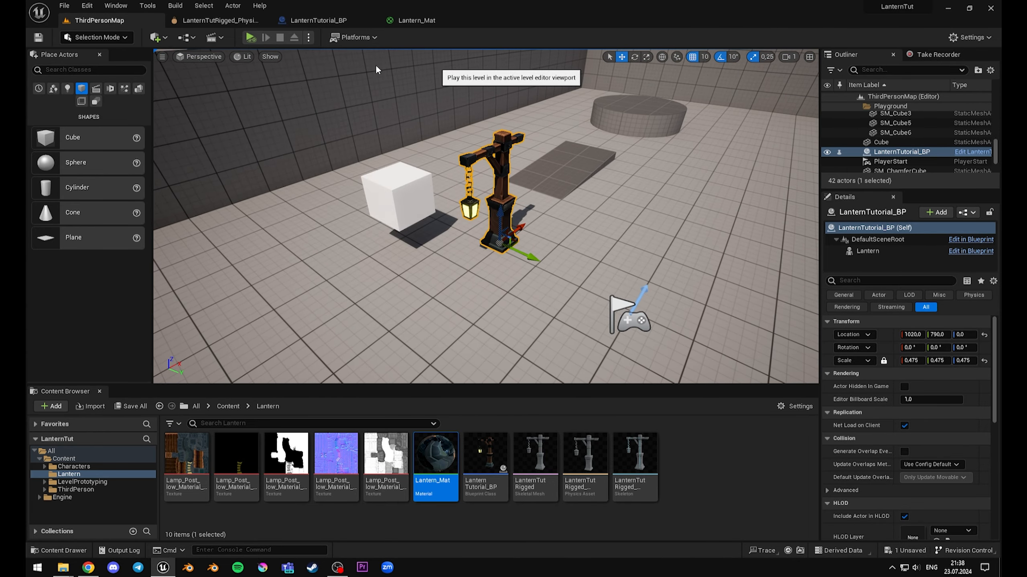
click(376, 69)
Step: Run the character repeatedly into the hanging lantern from several directions to test its collision and swing
key(s)
key(a)
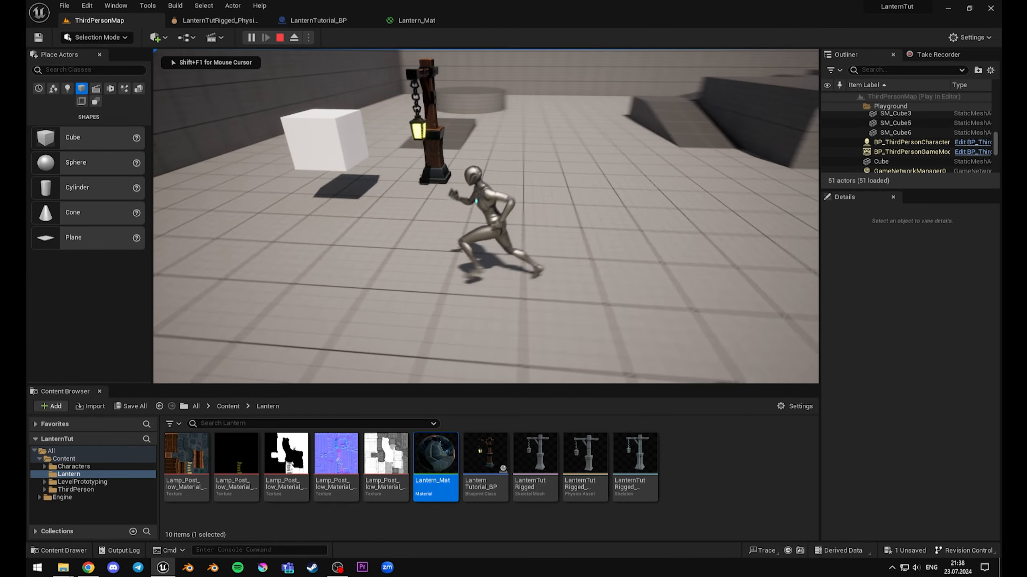
key(w)
key(a)
key(w)
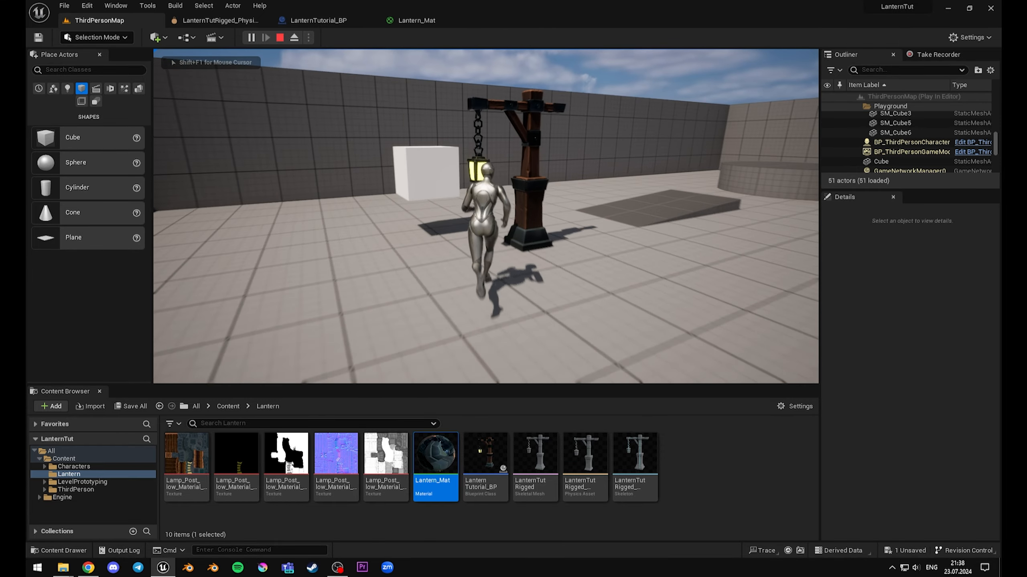
key(s)
key(w)
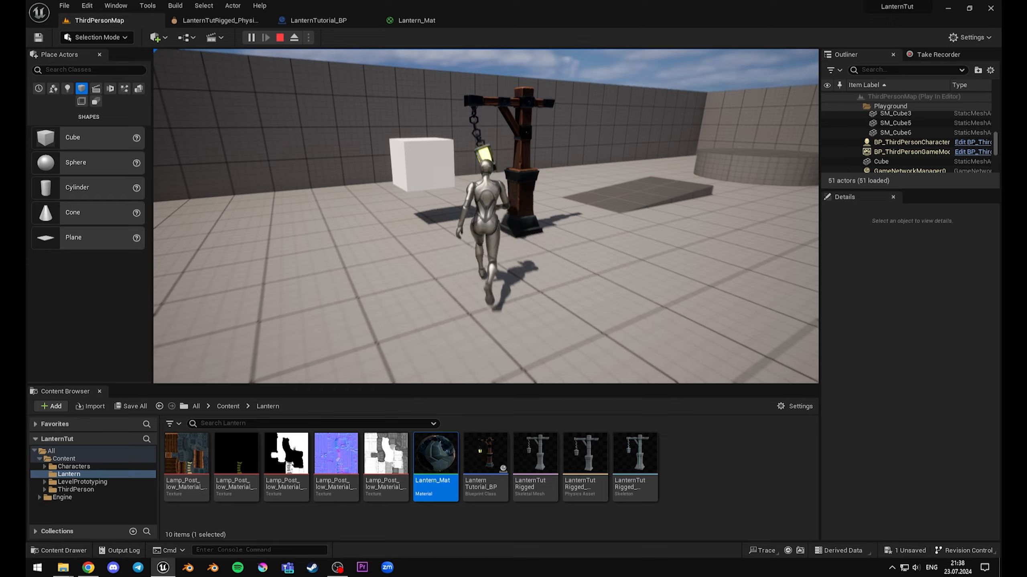
key(s)
key(w)
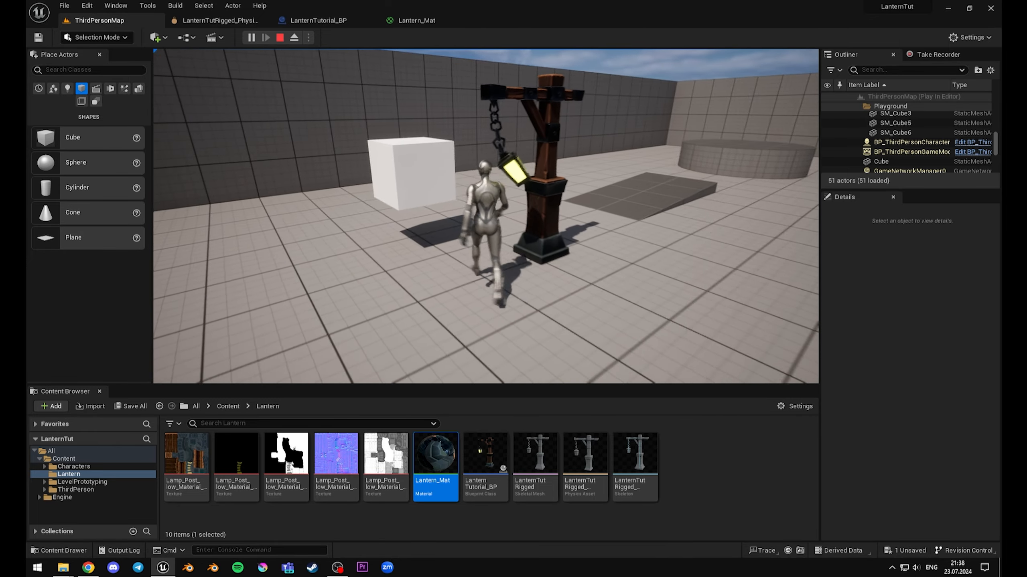
key(s)
key(w)
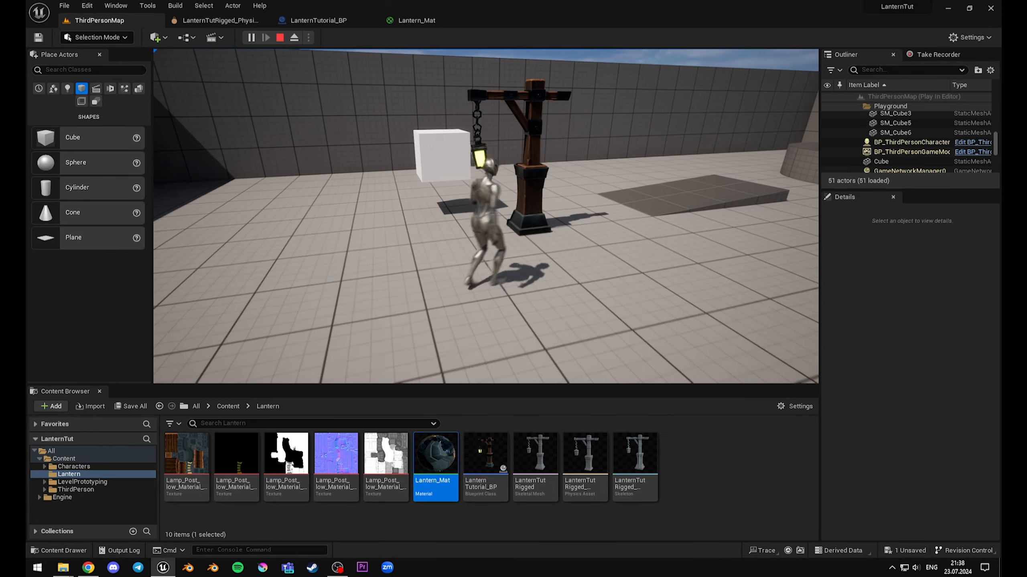
key(s)
key(w)
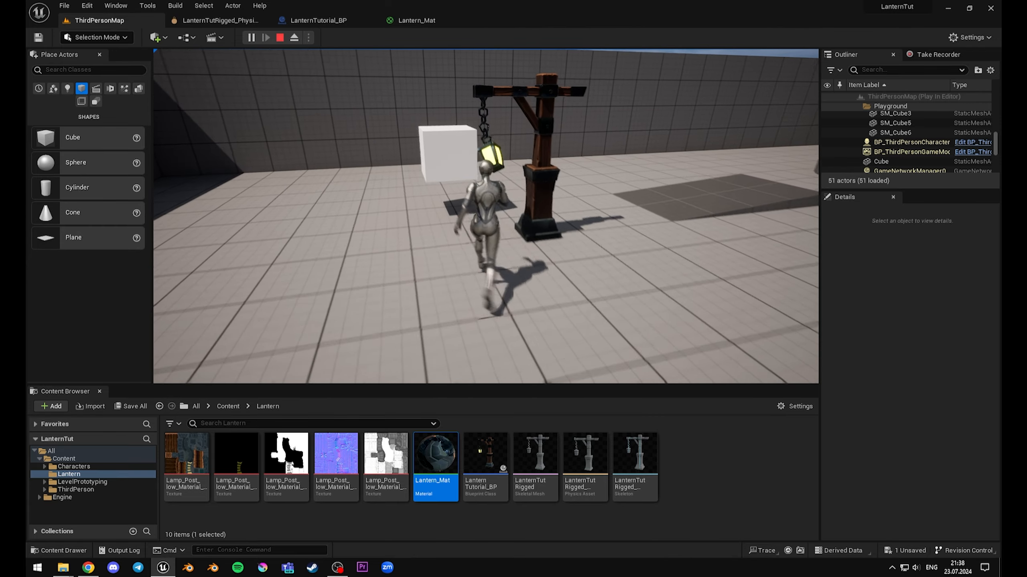
key(s)
key(w)
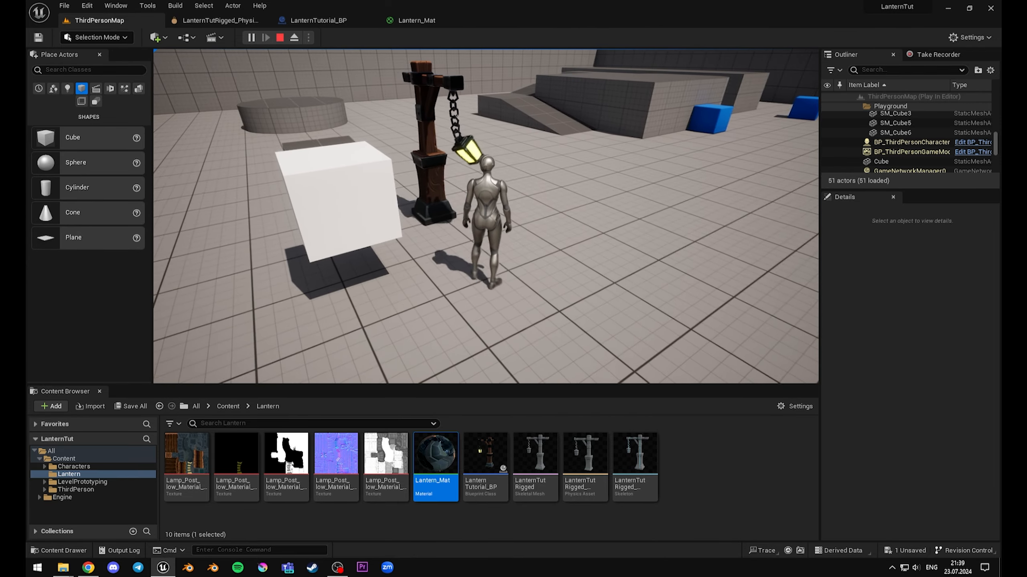
key(d)
key(w)
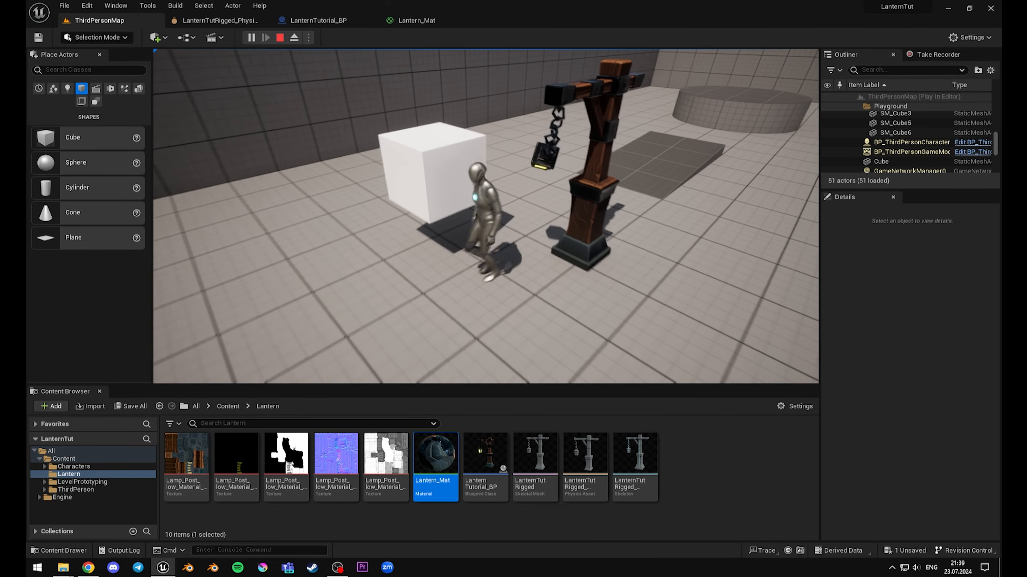
key(s)
key(d)
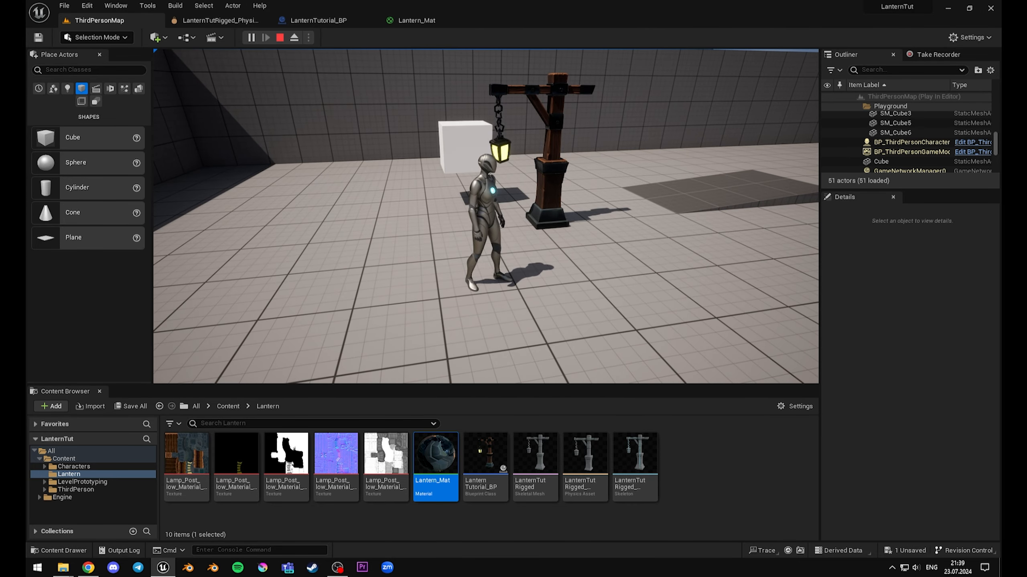